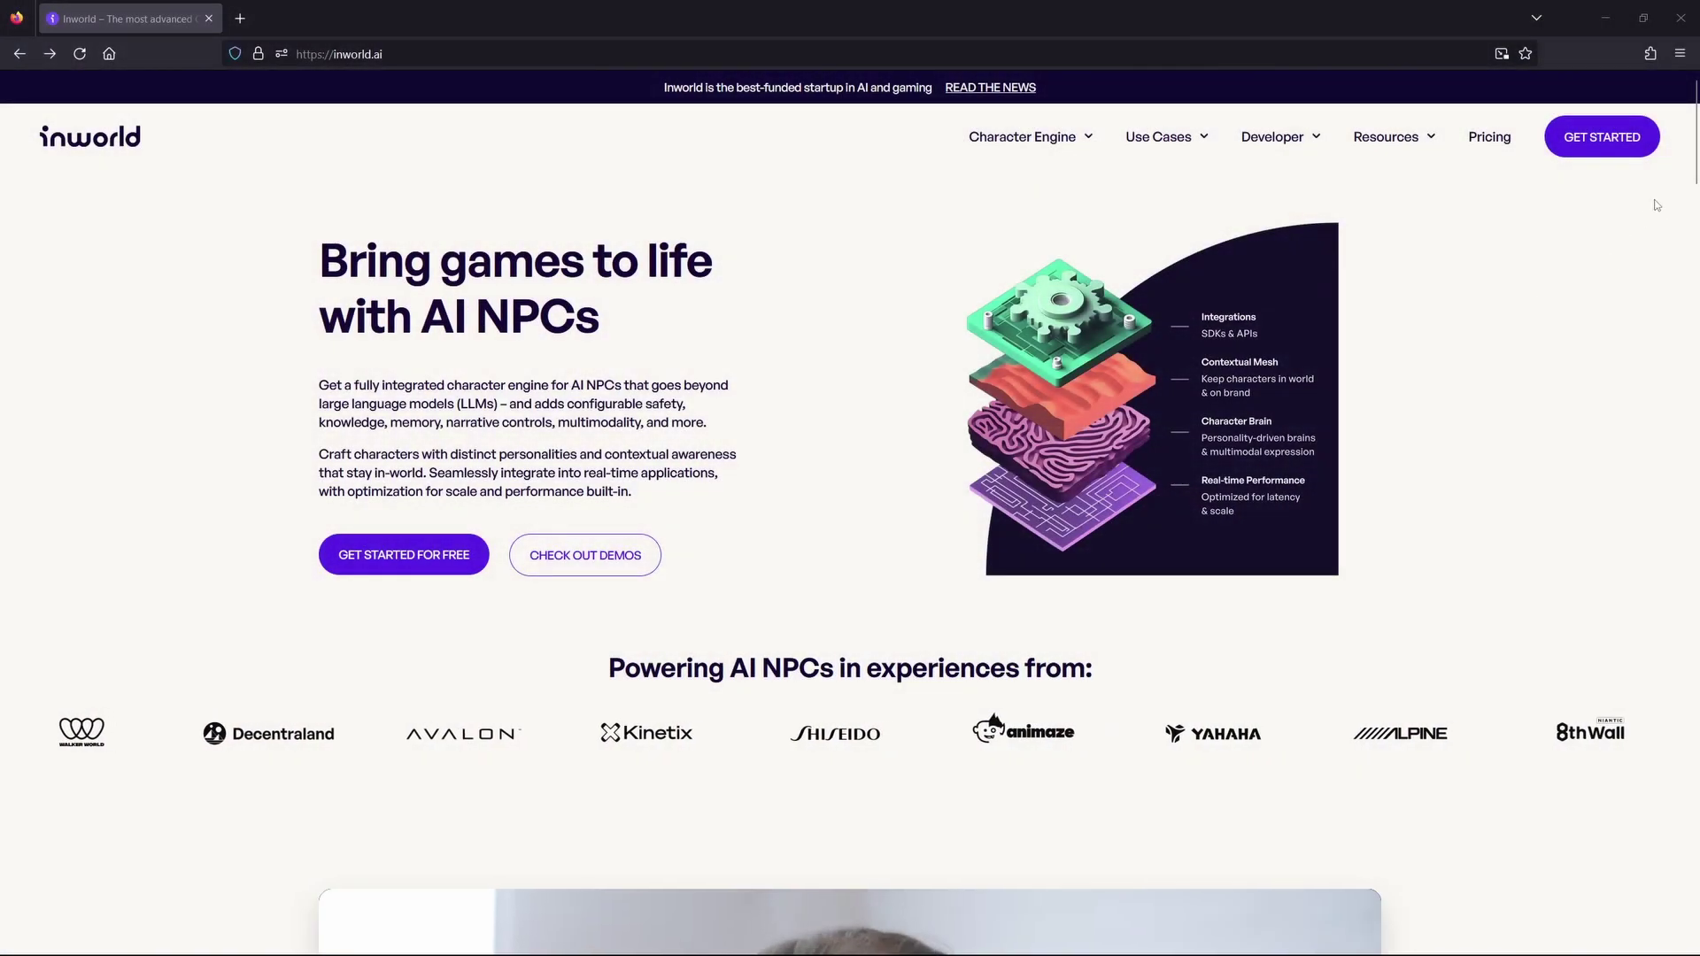
{"action": "scroll", "coordinate": [1680, 237], "scroll_direction": "down", "scroll_amount": 5}
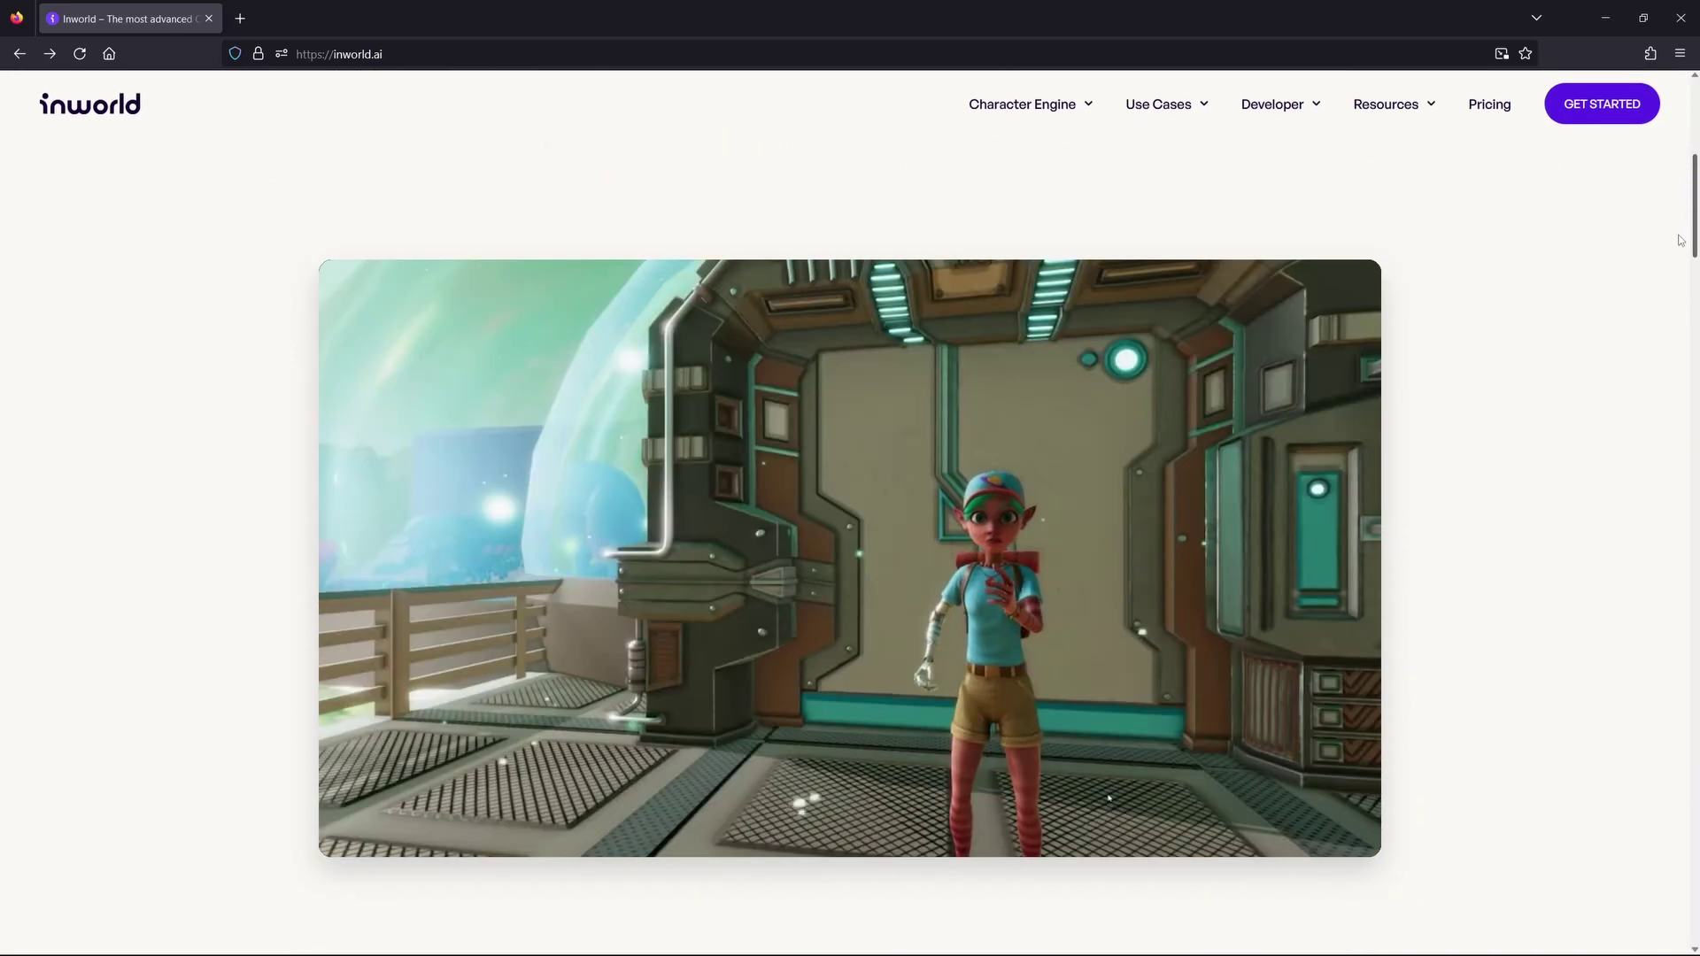
{"action": "scroll", "coordinate": [1680, 240], "scroll_direction": "down", "scroll_amount": 3}
{"action": "scroll", "coordinate": [1674, 293], "scroll_direction": "down", "scroll_amount": 3}
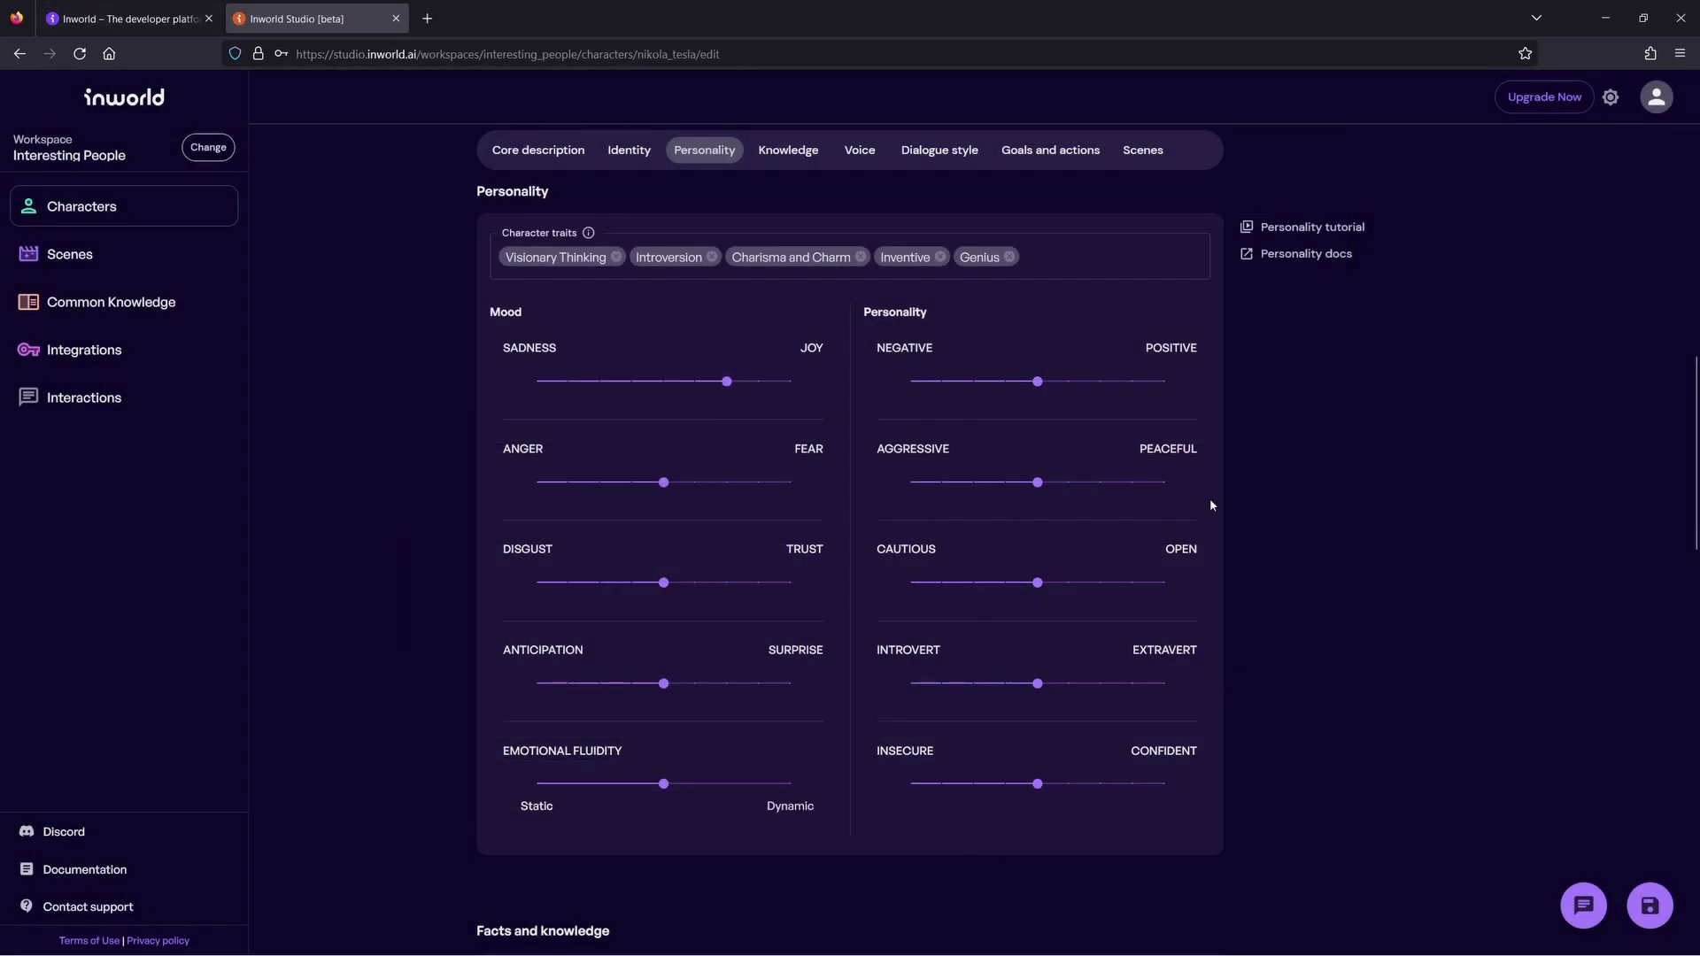
Shift Tesla's mood toward trust and adjust his Cautious/Open and Introvert/Extravert personality sliders
{"action": "left_click", "coordinate": [1101, 482]}
{"action": "left_click_drag", "start_coordinate": [668, 582], "coordinate": [727, 582]}
{"action": "left_click", "coordinate": [1010, 583]}
{"action": "left_click", "coordinate": [695, 683]}
{"action": "left_click_drag", "start_coordinate": [1038, 683], "coordinate": [973, 682]}
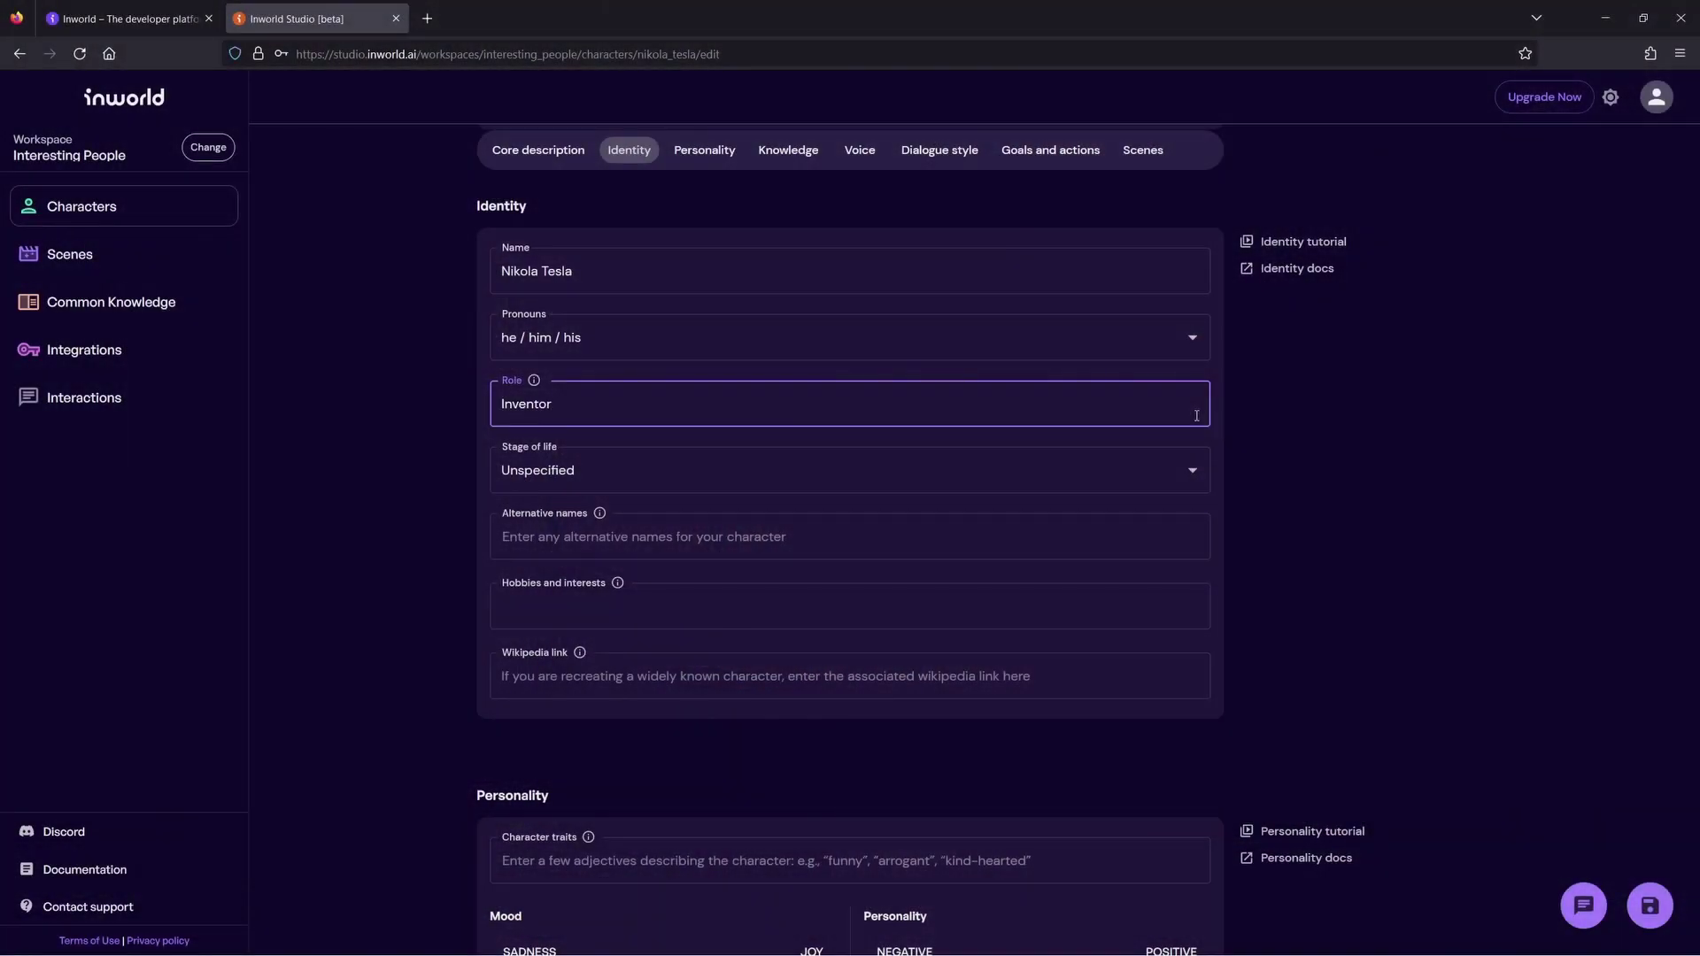
{"action": "type", "text": " and Electrical Engin"}
{"action": "type", "text": "eer"}
Set Tesla's stage of life to Middle adulthood and dress his avatar in the pink suit
{"action": "left_click", "coordinate": [1188, 473]}
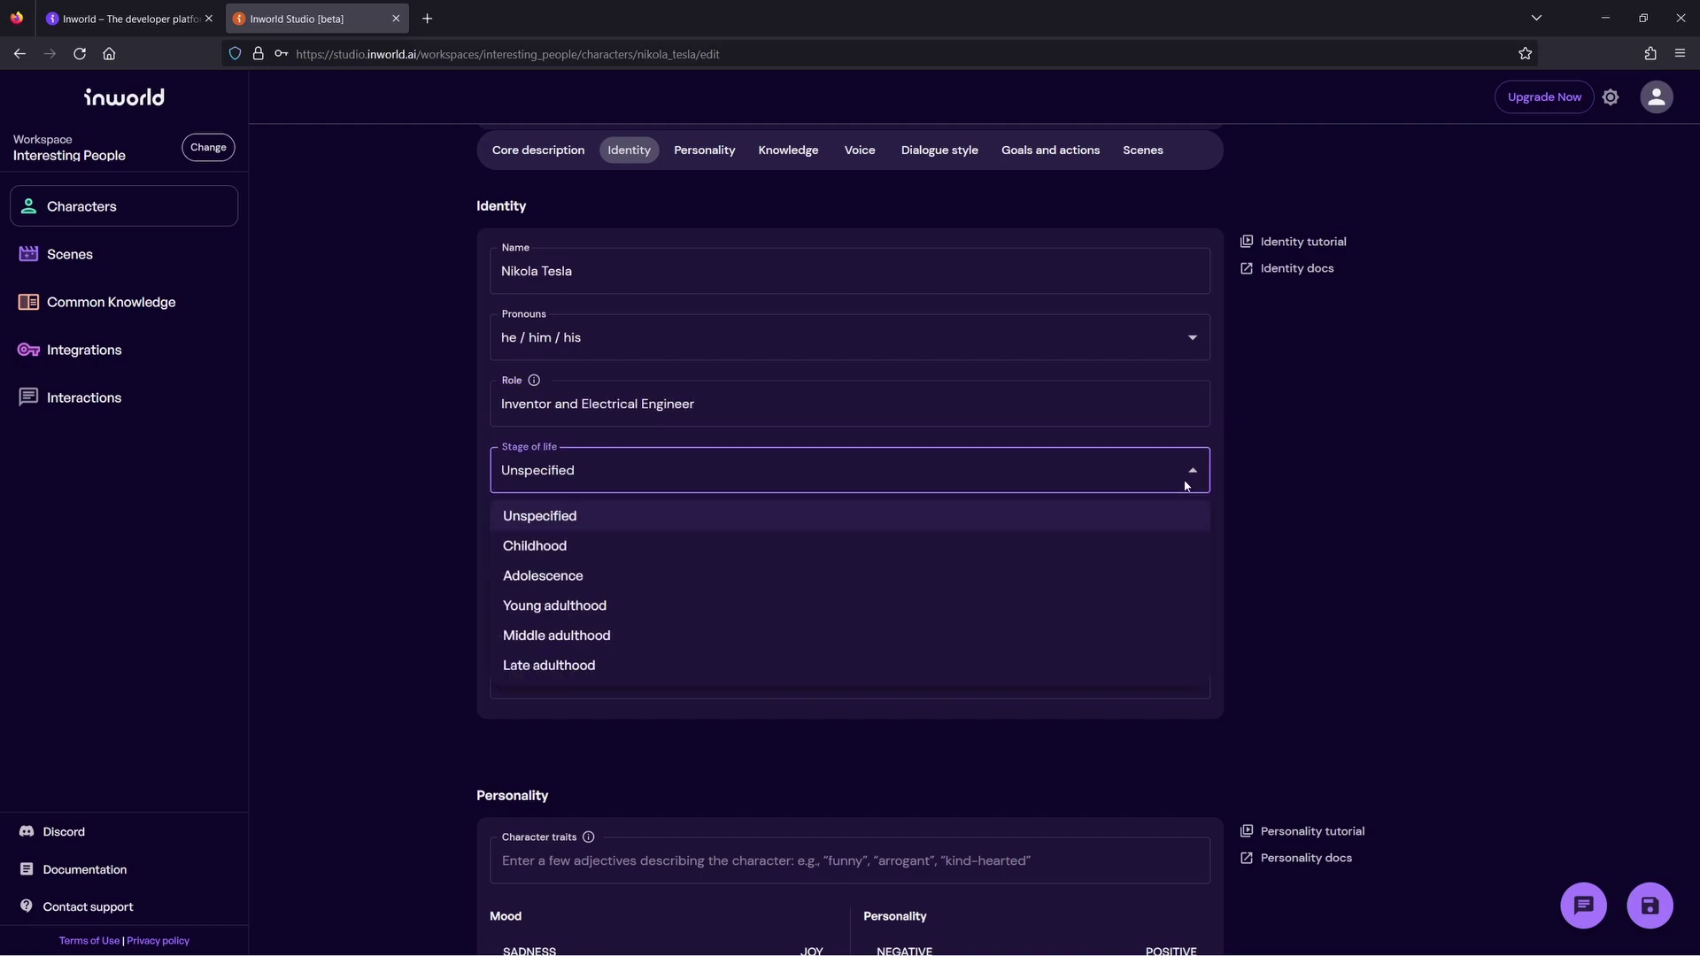
{"action": "left_click", "coordinate": [1120, 632]}
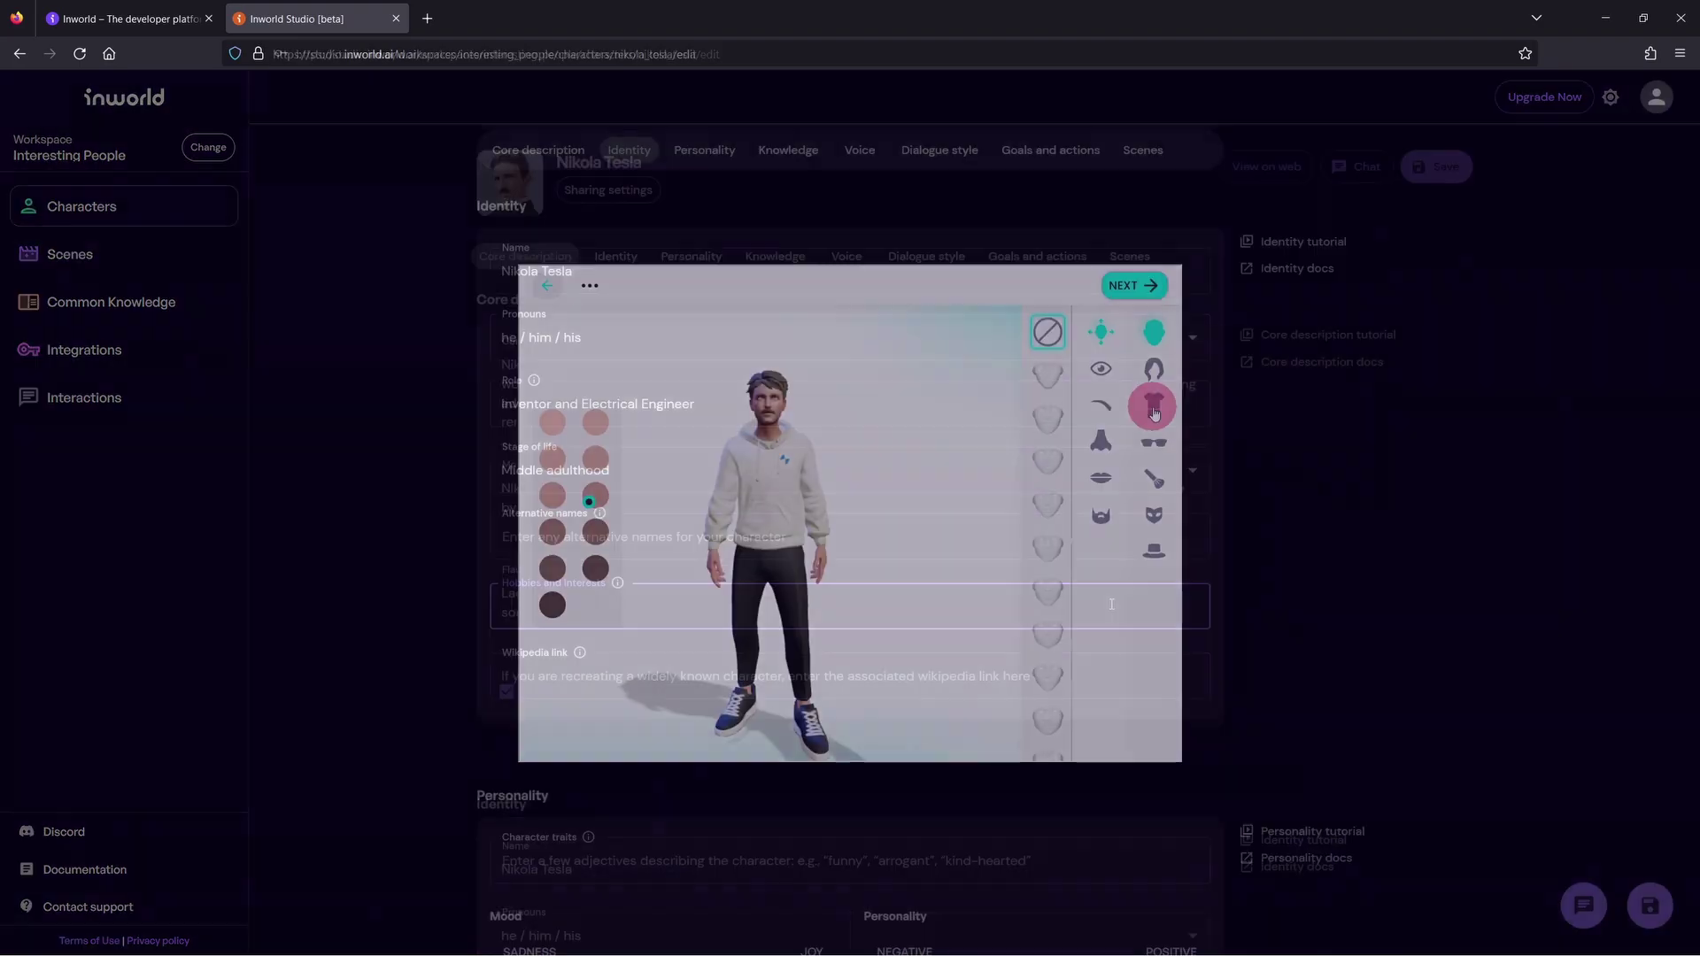
{"action": "left_click", "coordinate": [1006, 719]}
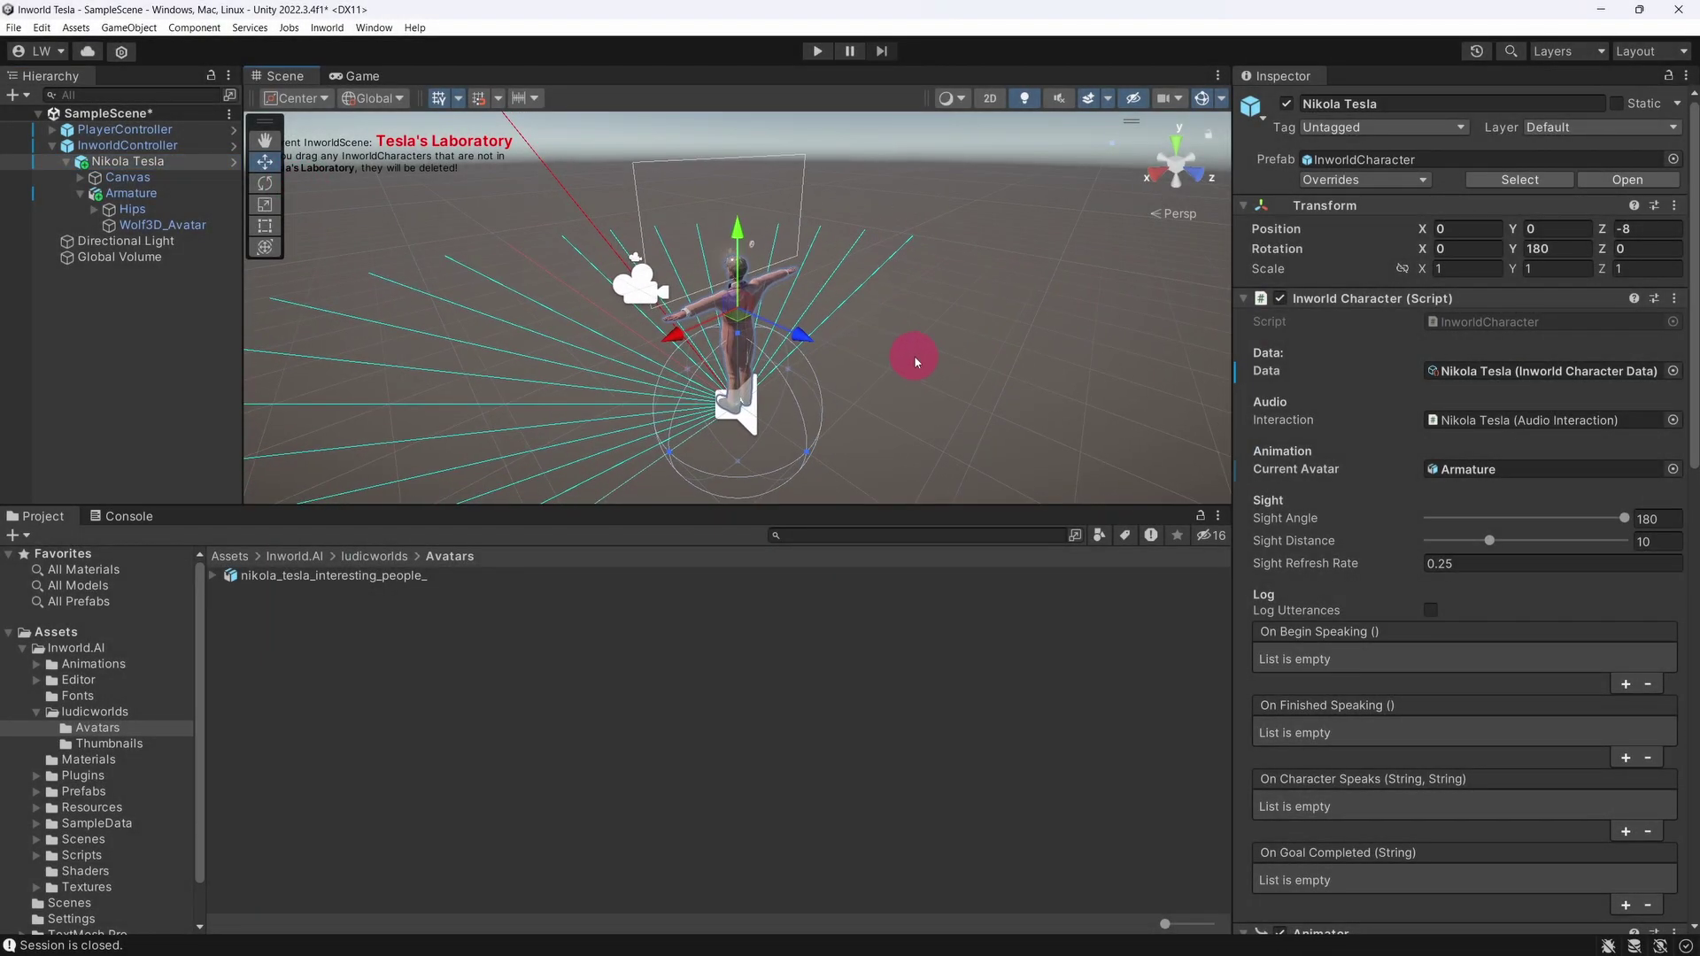
Select PlayerController in the Hierarchy to inspect its Camera component
{"action": "left_click", "coordinate": [172, 134]}
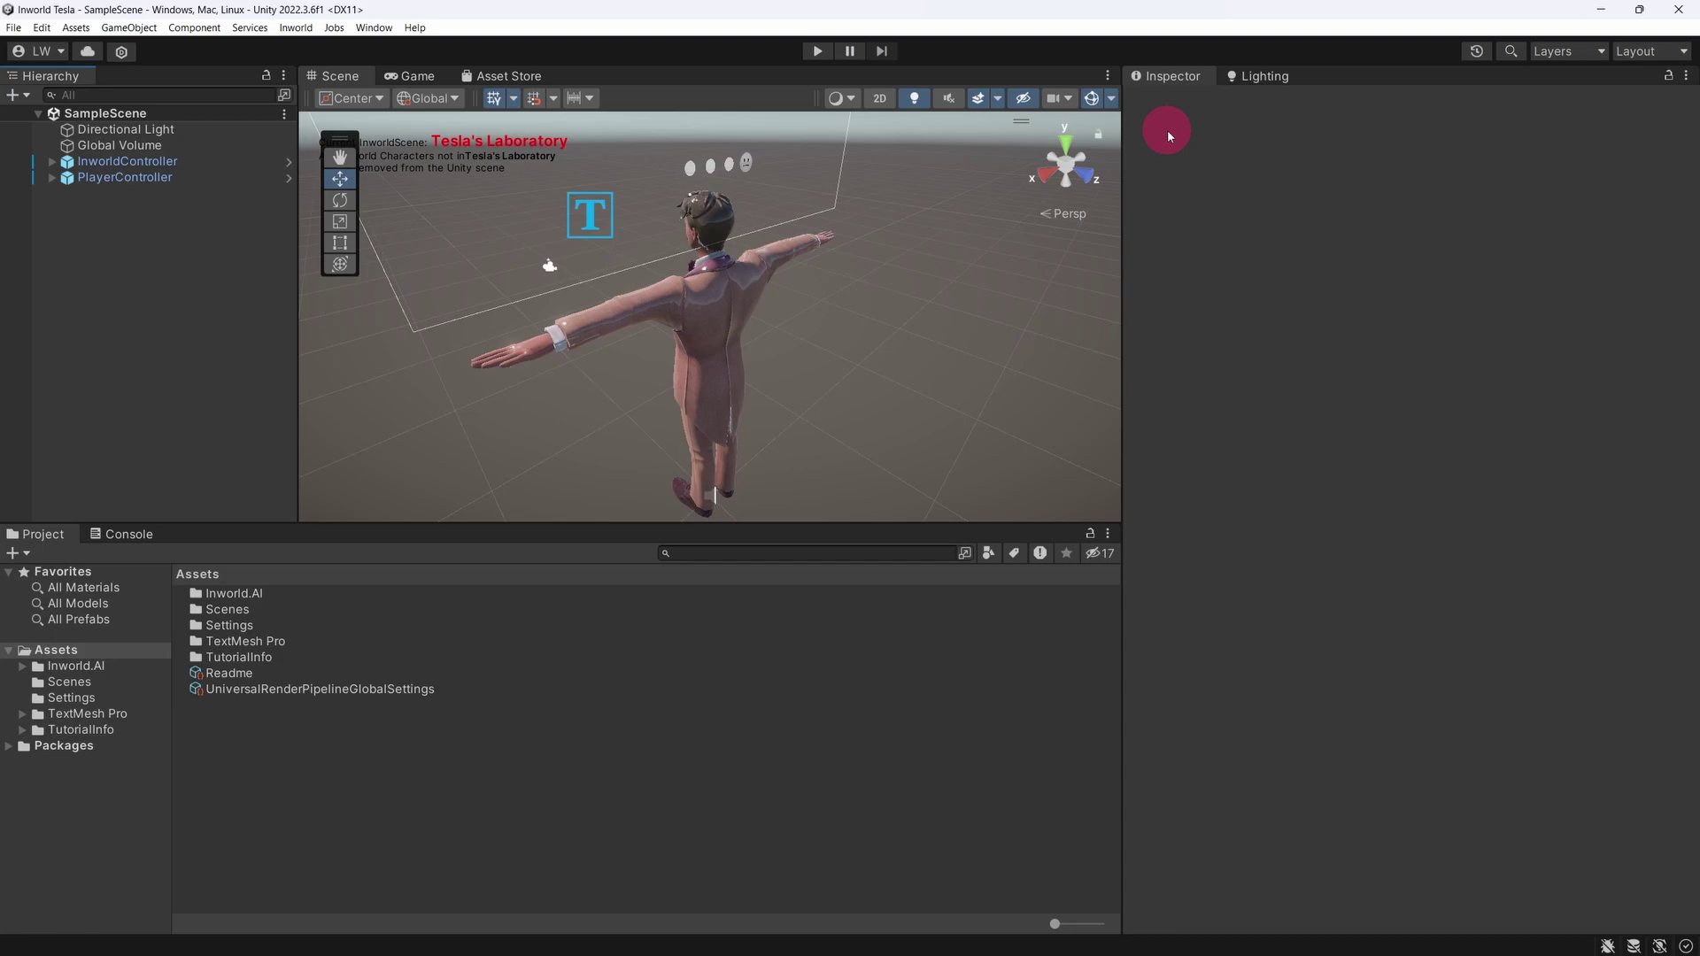
Delete Global Volume, set Wolf3D_Avatar's material SpecularRoughness to 1, and save the scene
{"action": "left_click", "coordinate": [133, 145]}
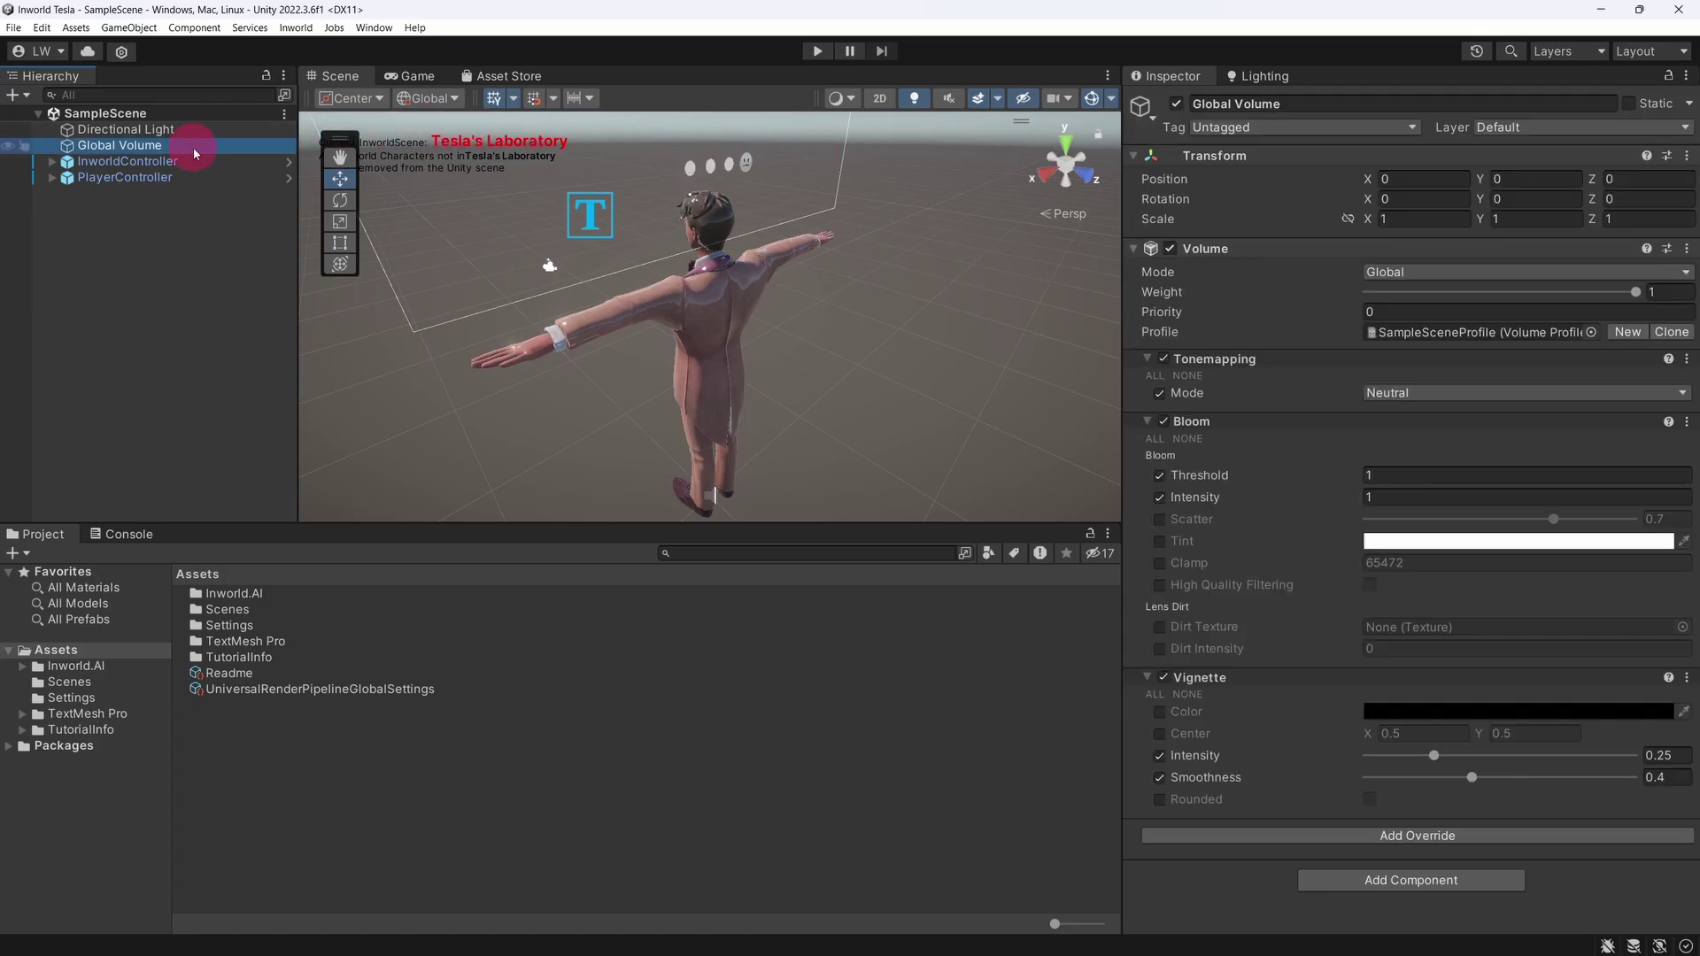
{"action": "key", "text": "Delete"}
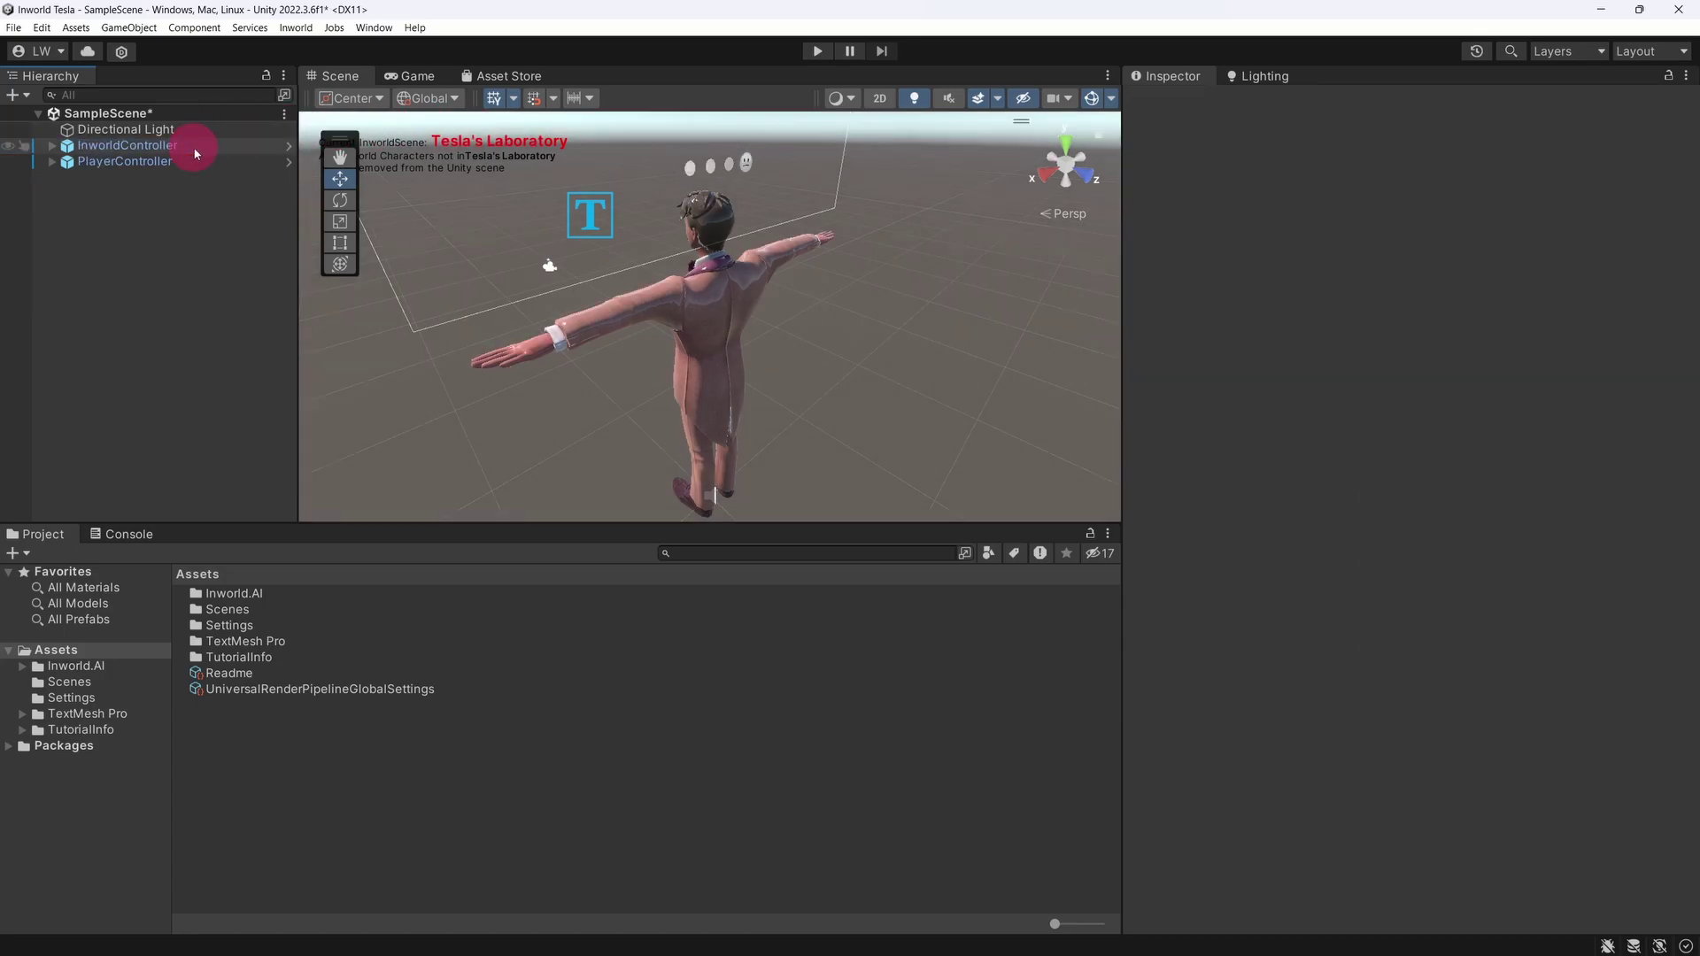
{"action": "left_click", "coordinate": [48, 147]}
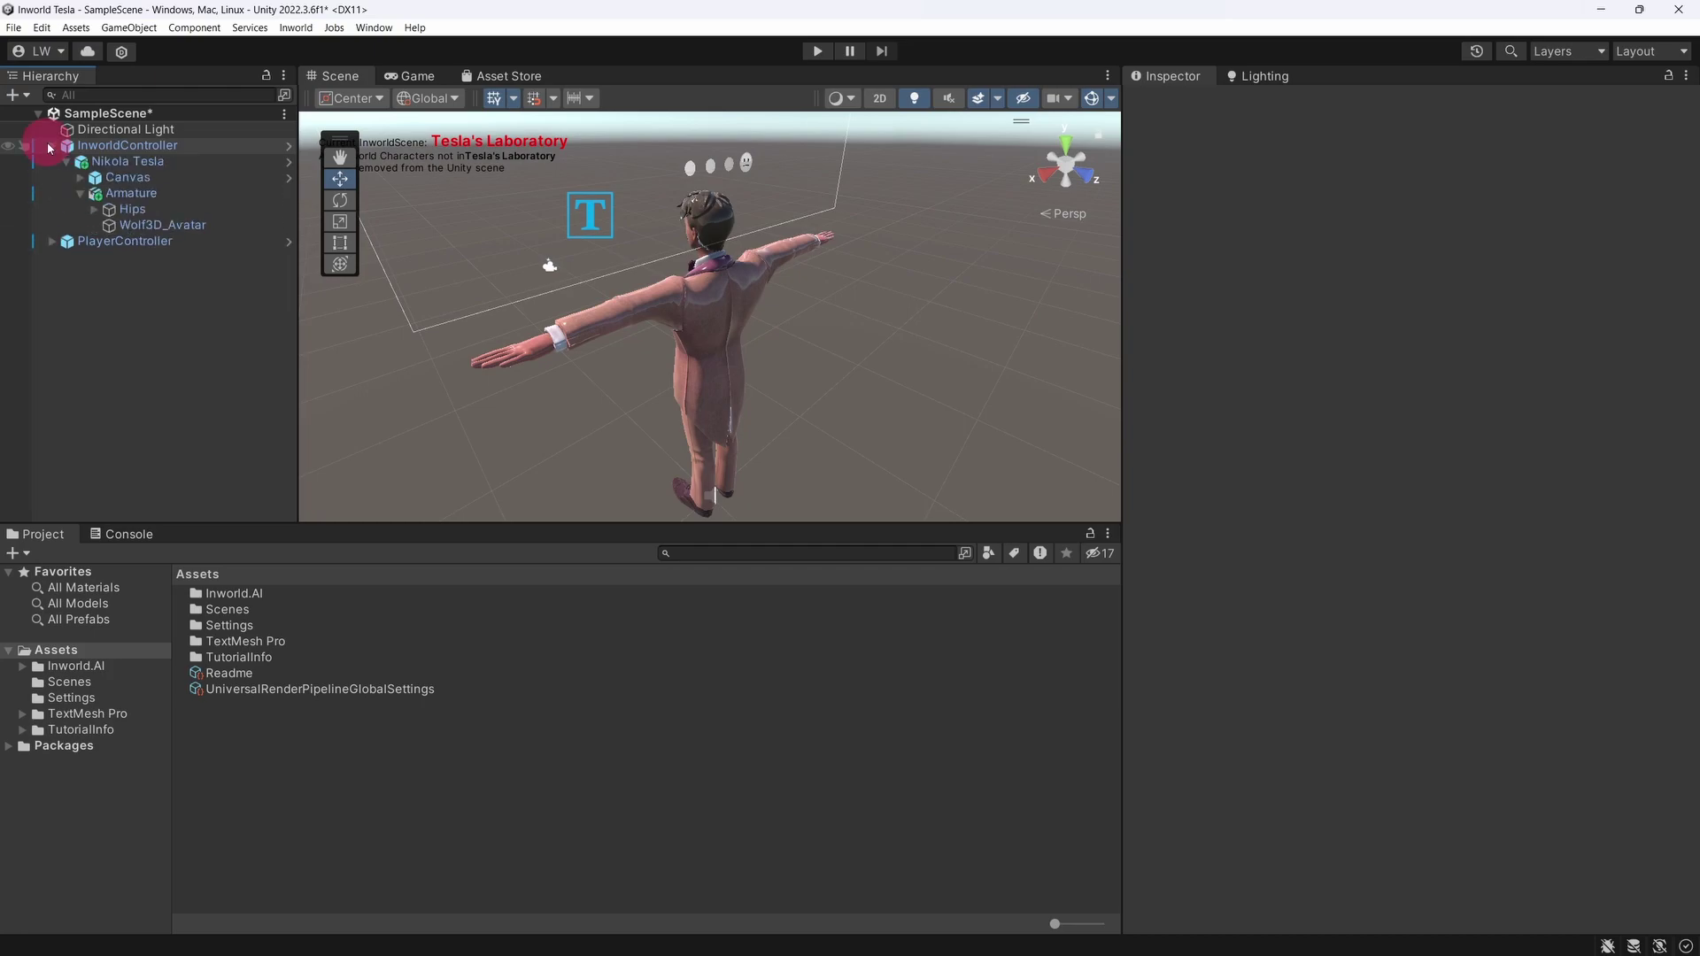
{"action": "left_click", "coordinate": [728, 303]}
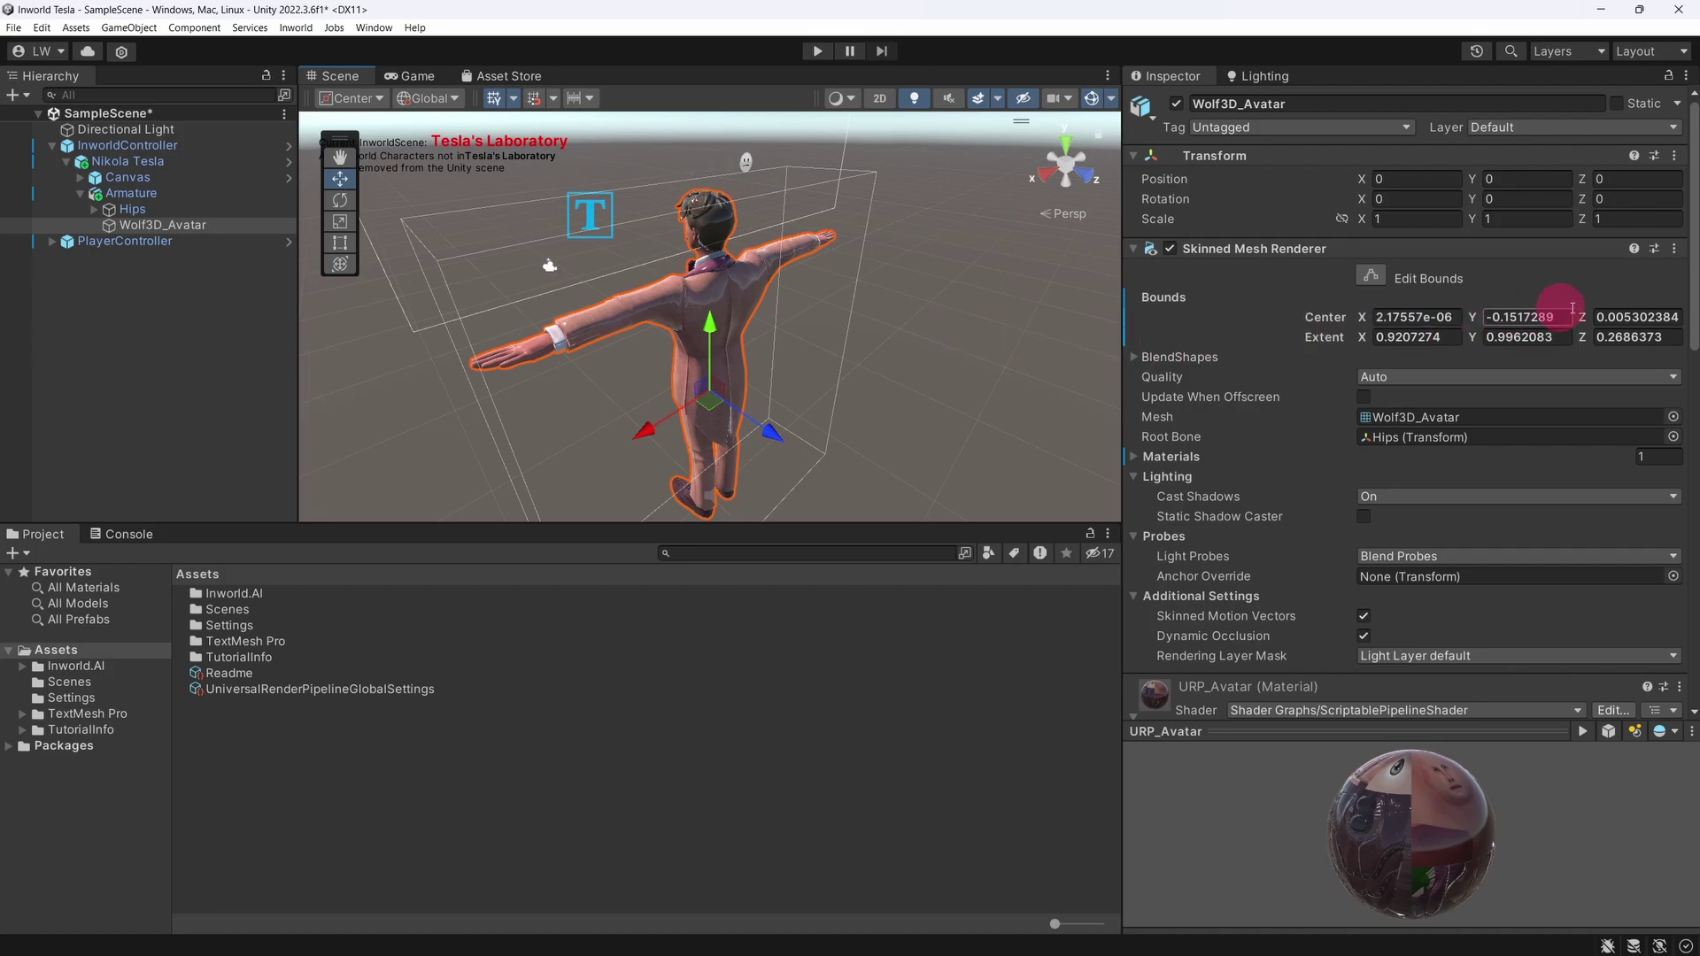
{"action": "left_click_drag", "start_coordinate": [1684, 276], "coordinate": [1674, 470]}
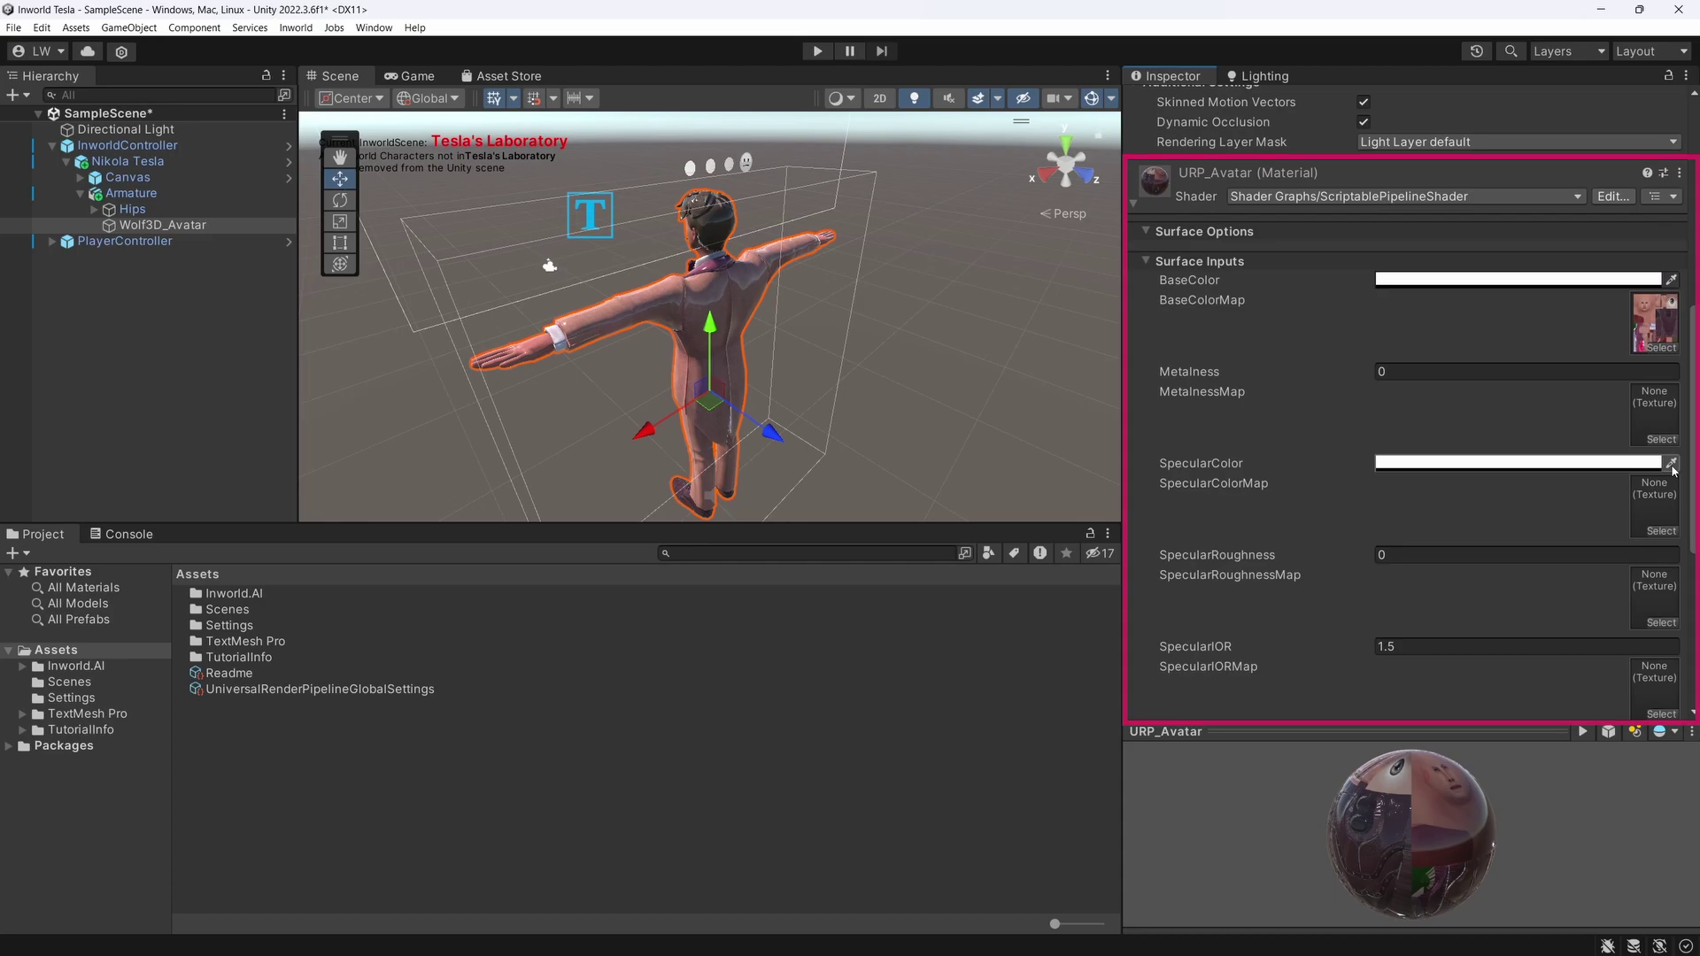
{"action": "left_click", "coordinate": [1673, 470]}
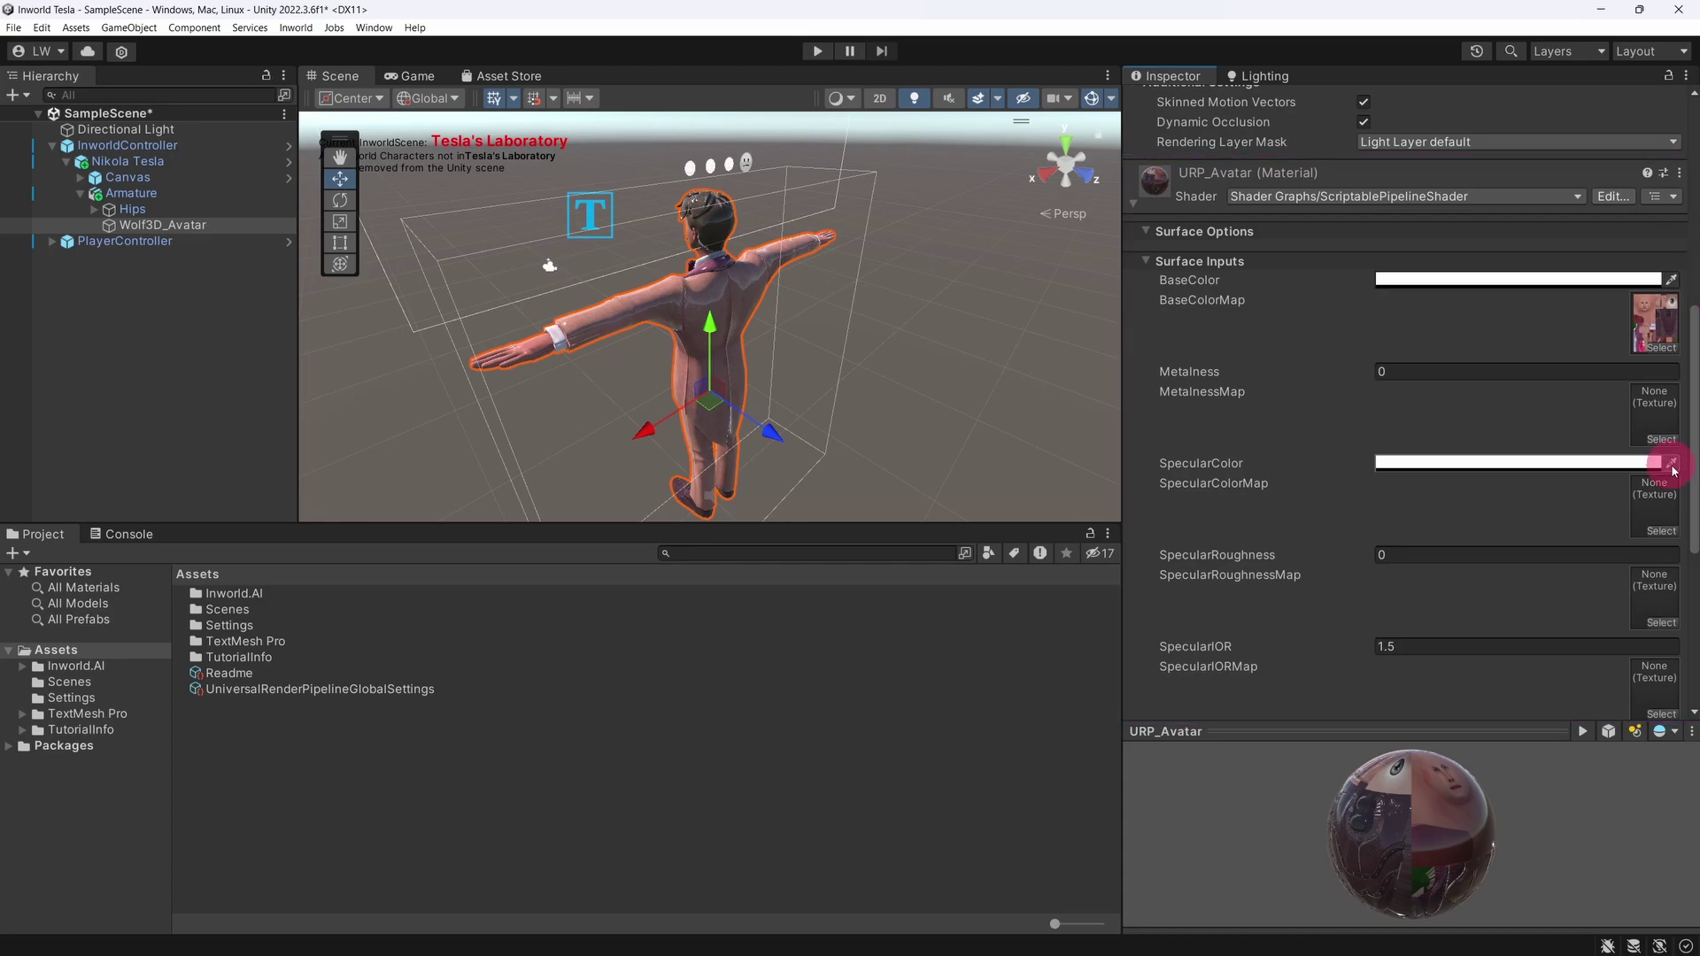
{"action": "left_click", "coordinate": [1382, 554]}
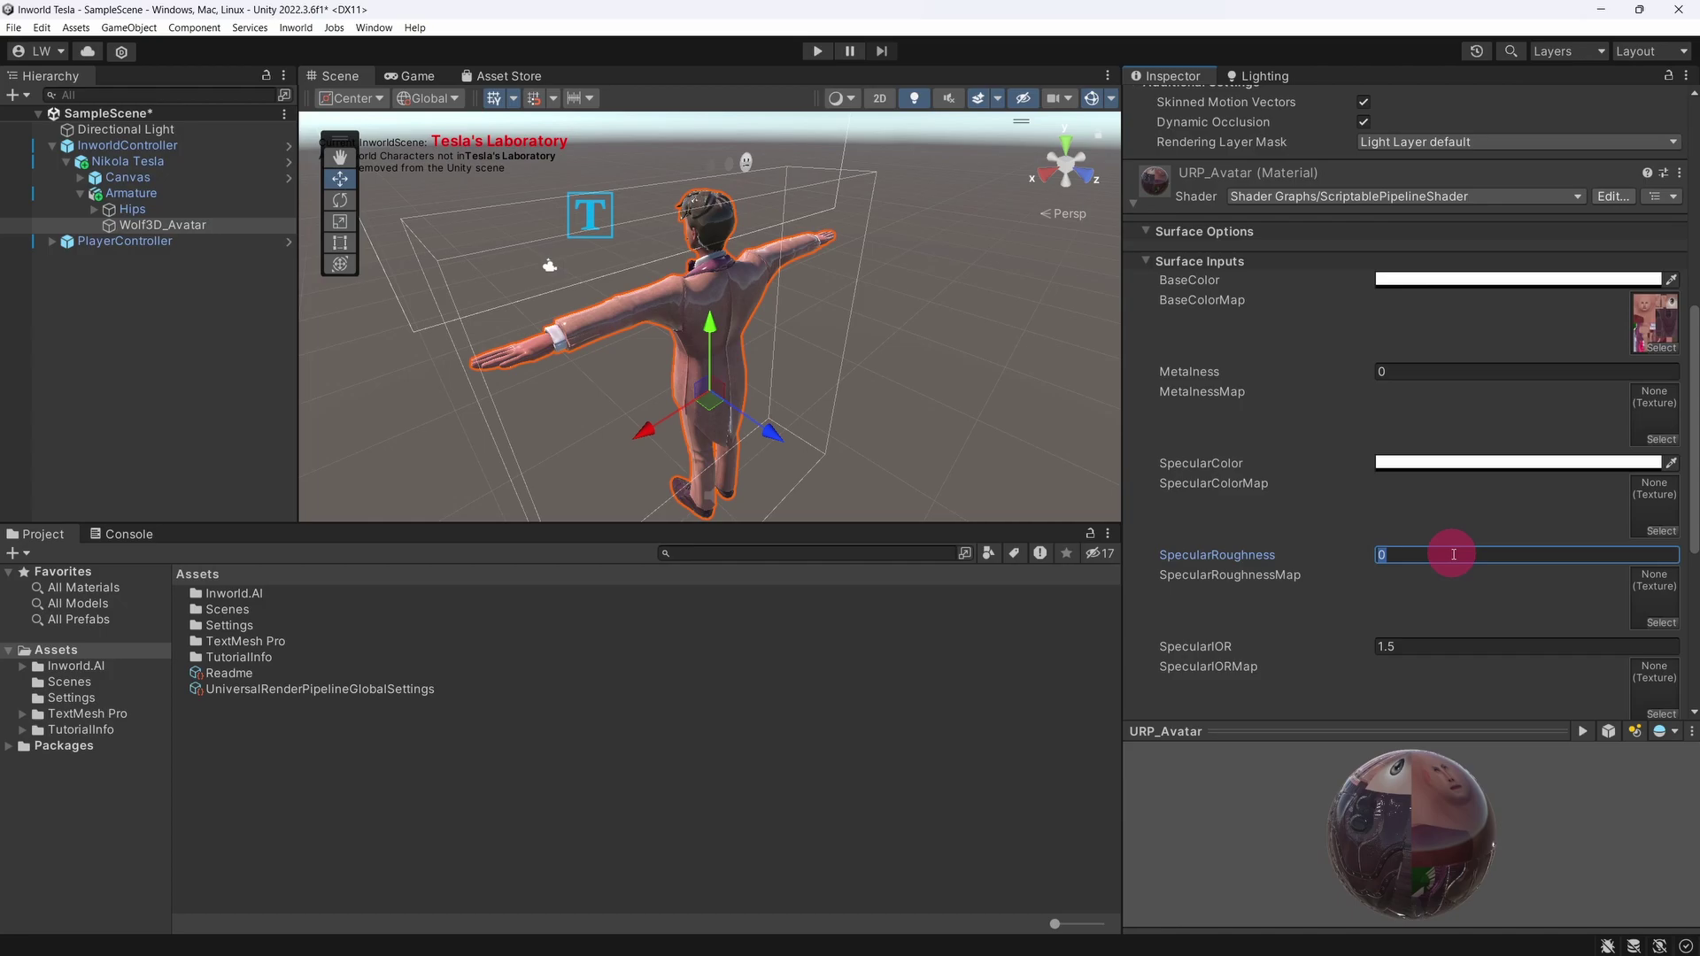
{"action": "type", "text": "1"}
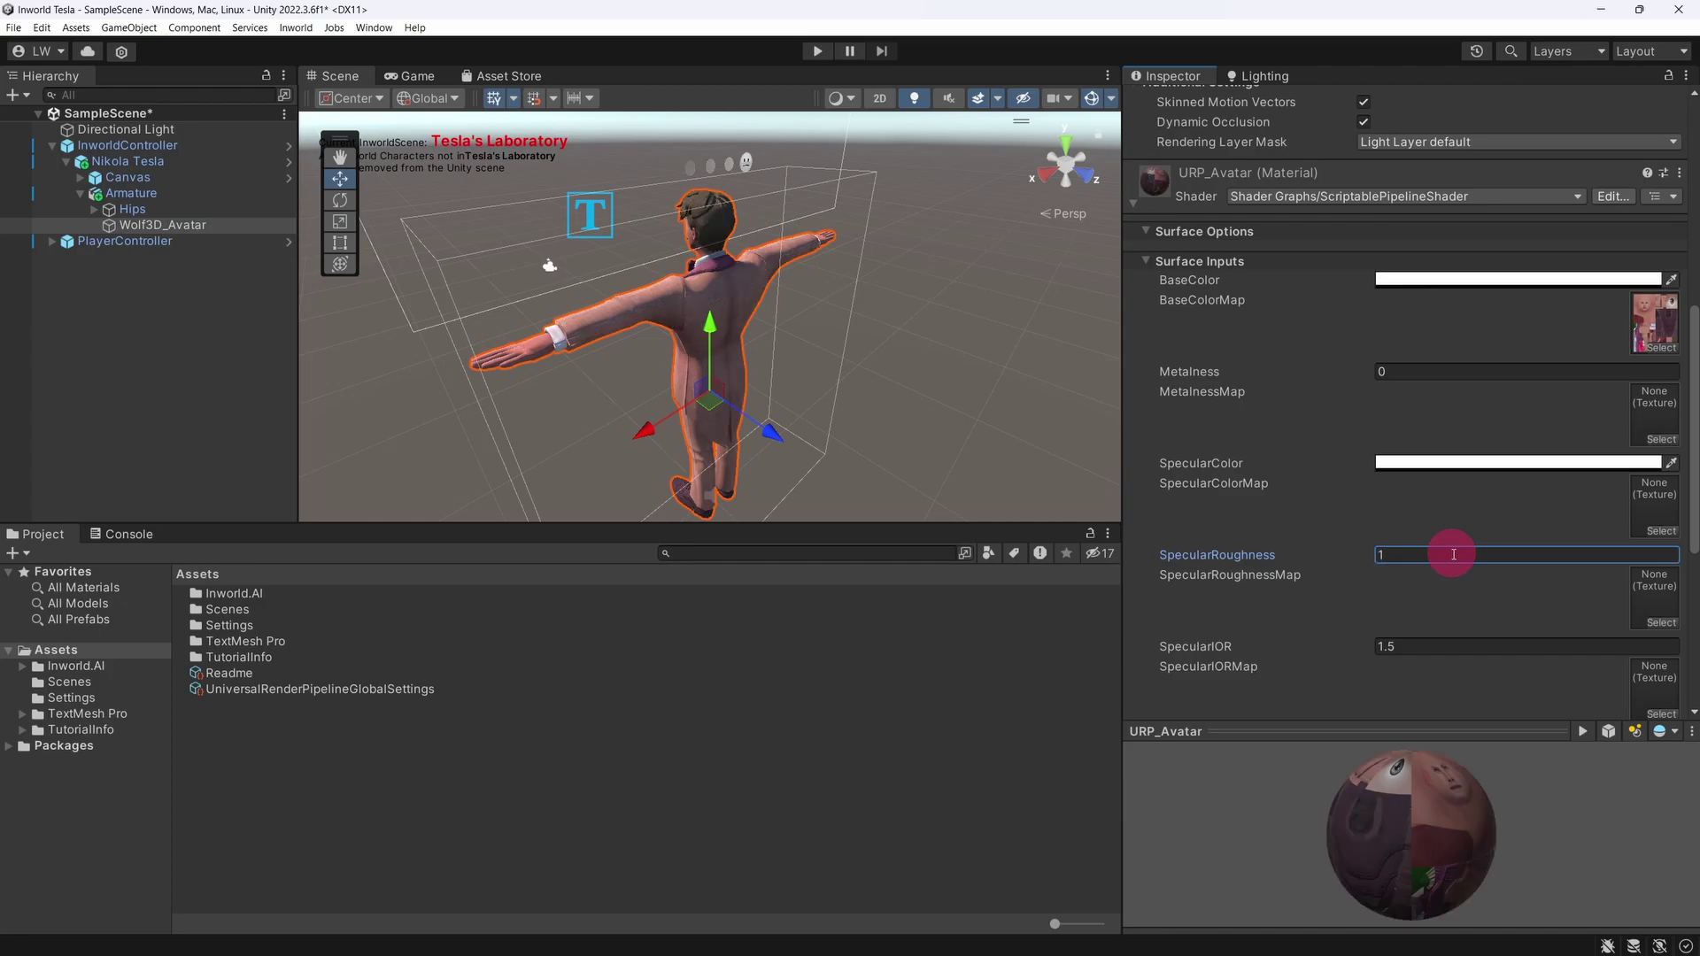
{"action": "key", "text": "ctrl+s"}
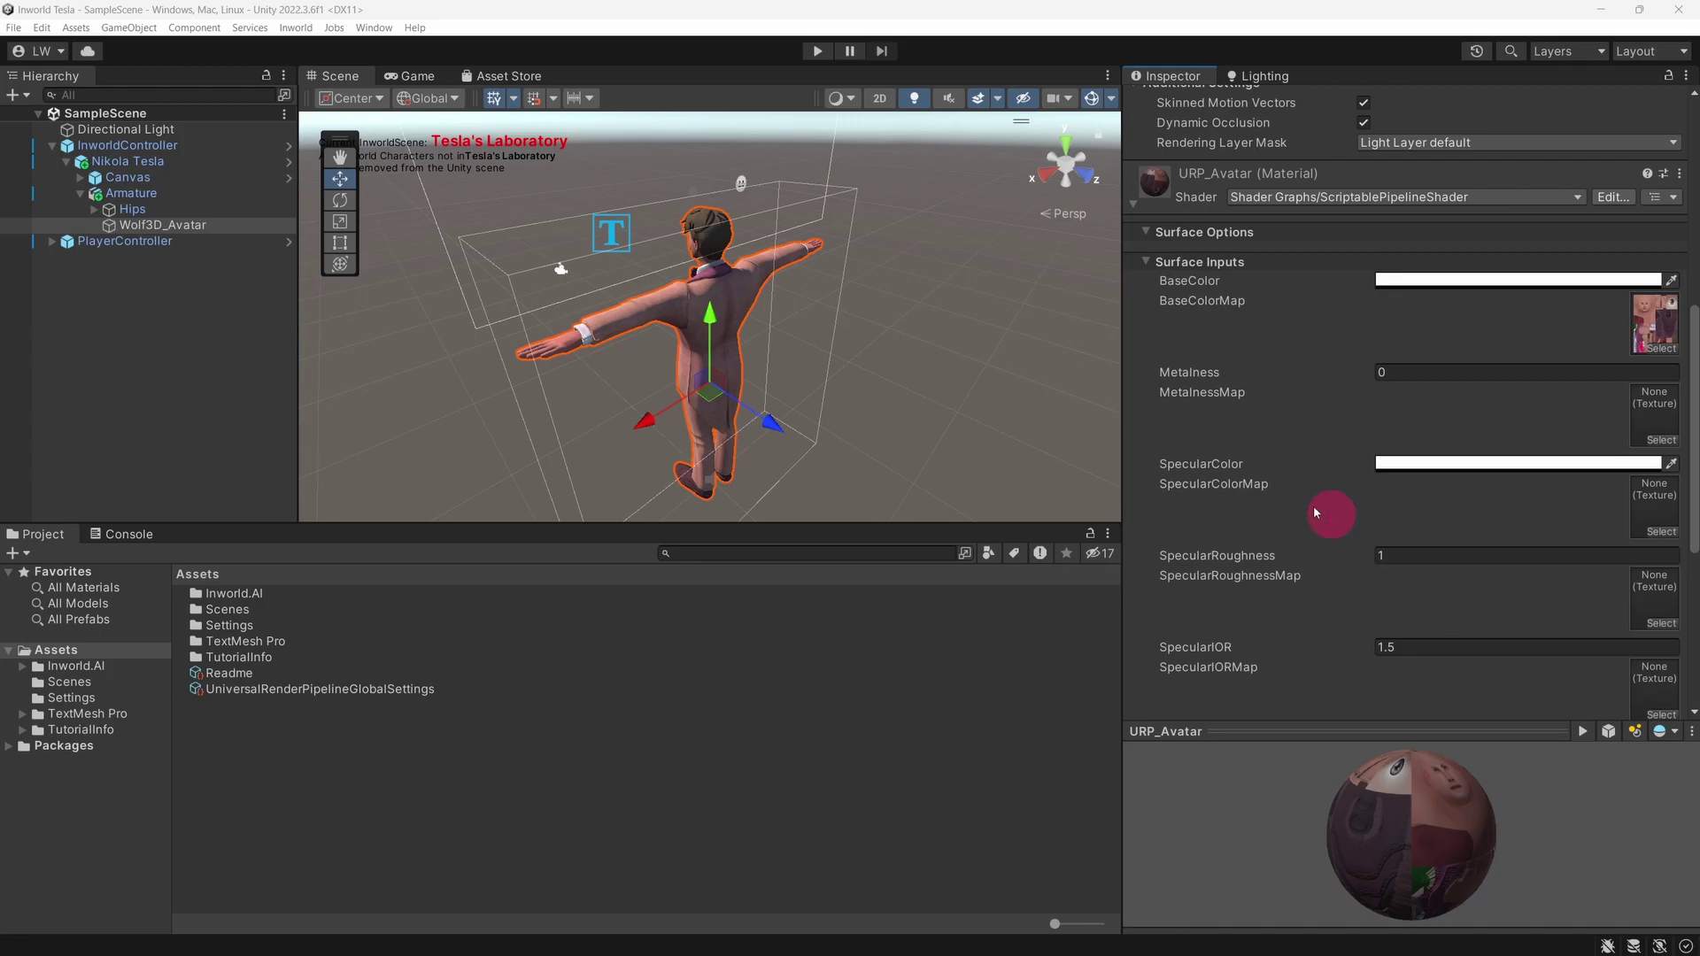
Install the XR Plugin Management package from the Unity Registry in Package Manager
{"action": "left_click", "coordinate": [372, 26]}
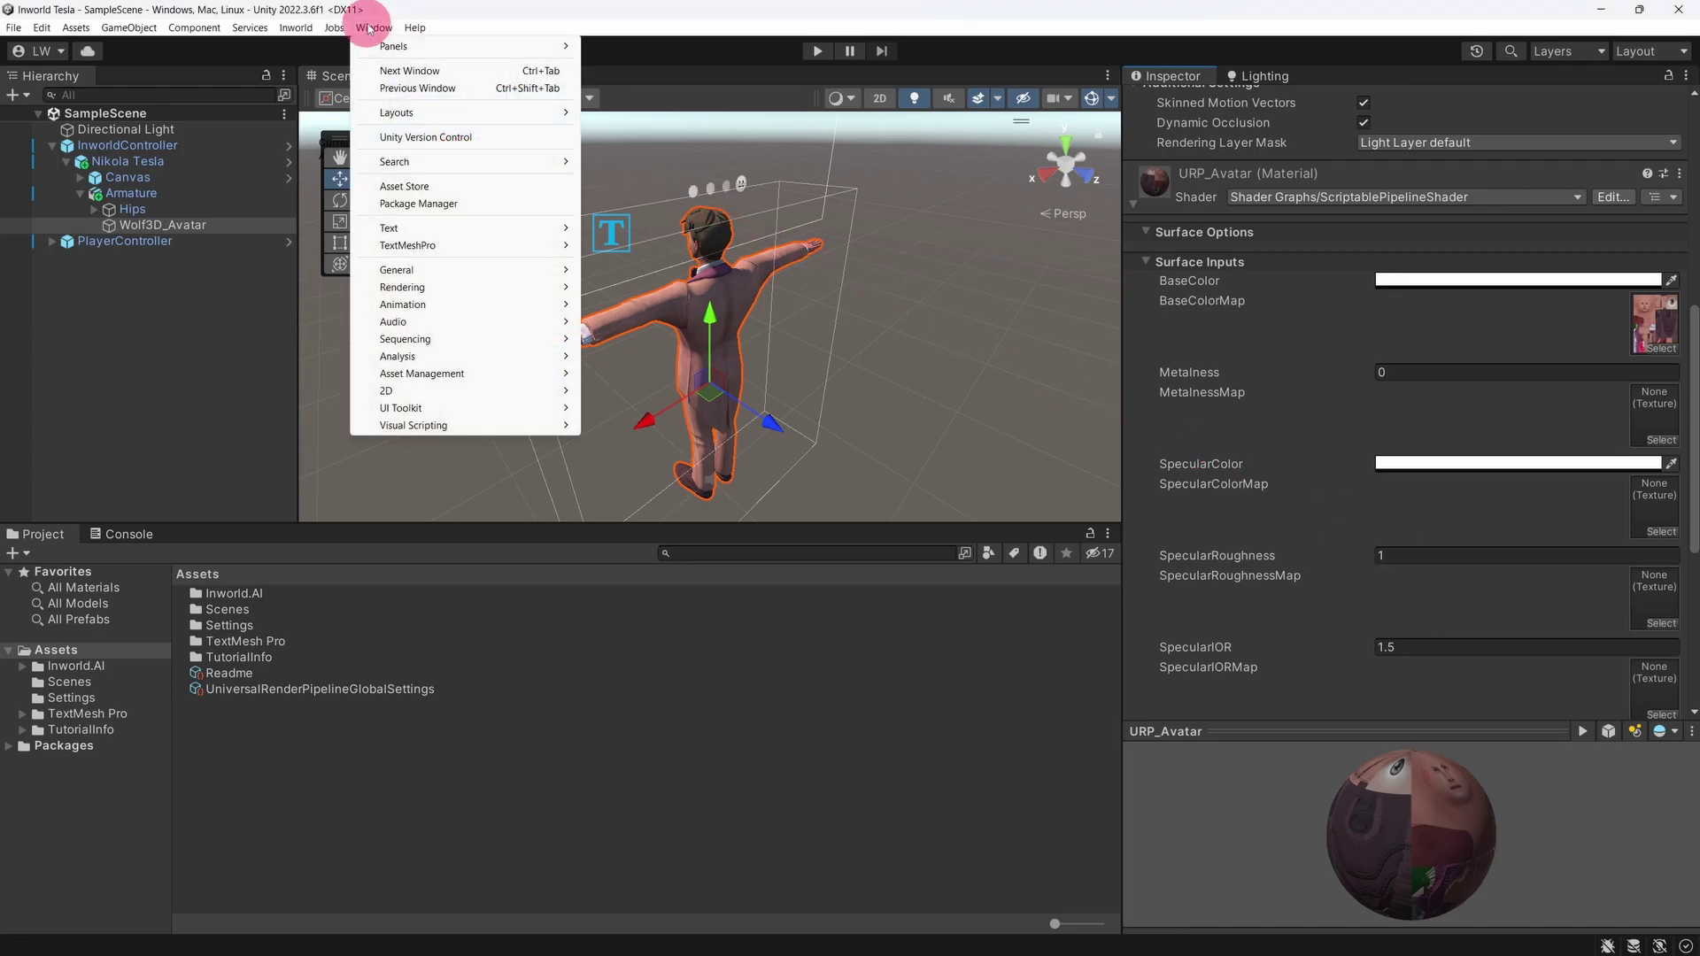
{"action": "left_click", "coordinate": [419, 204]}
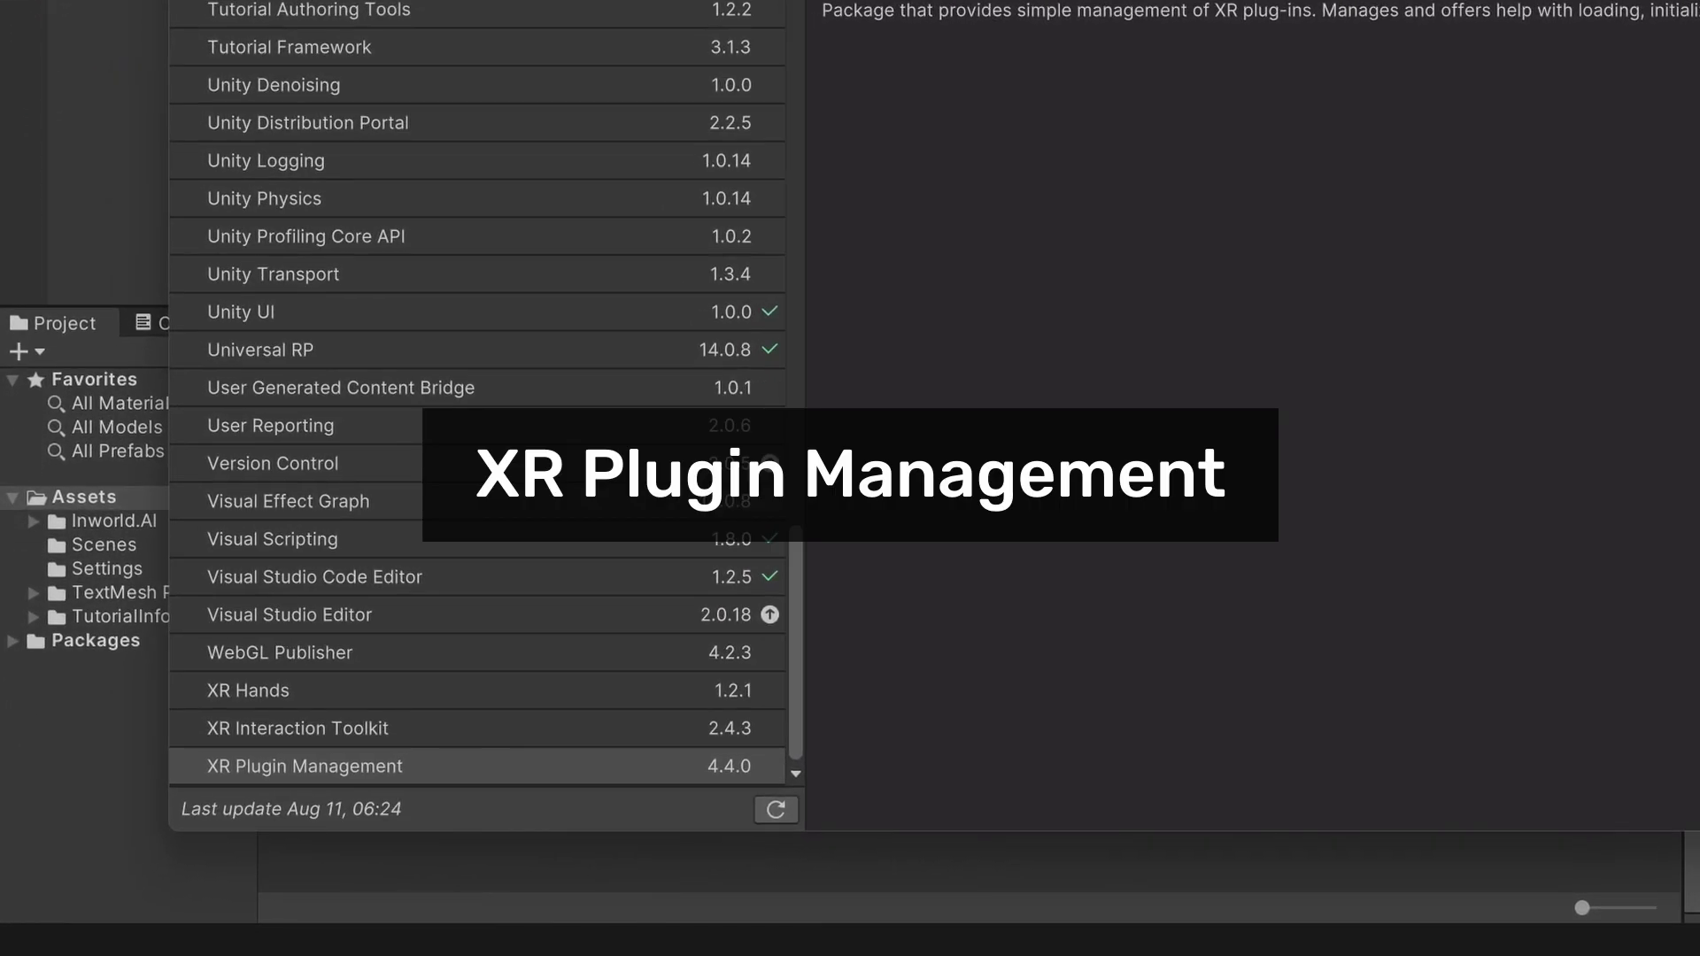
{"action": "left_click", "coordinate": [620, 766]}
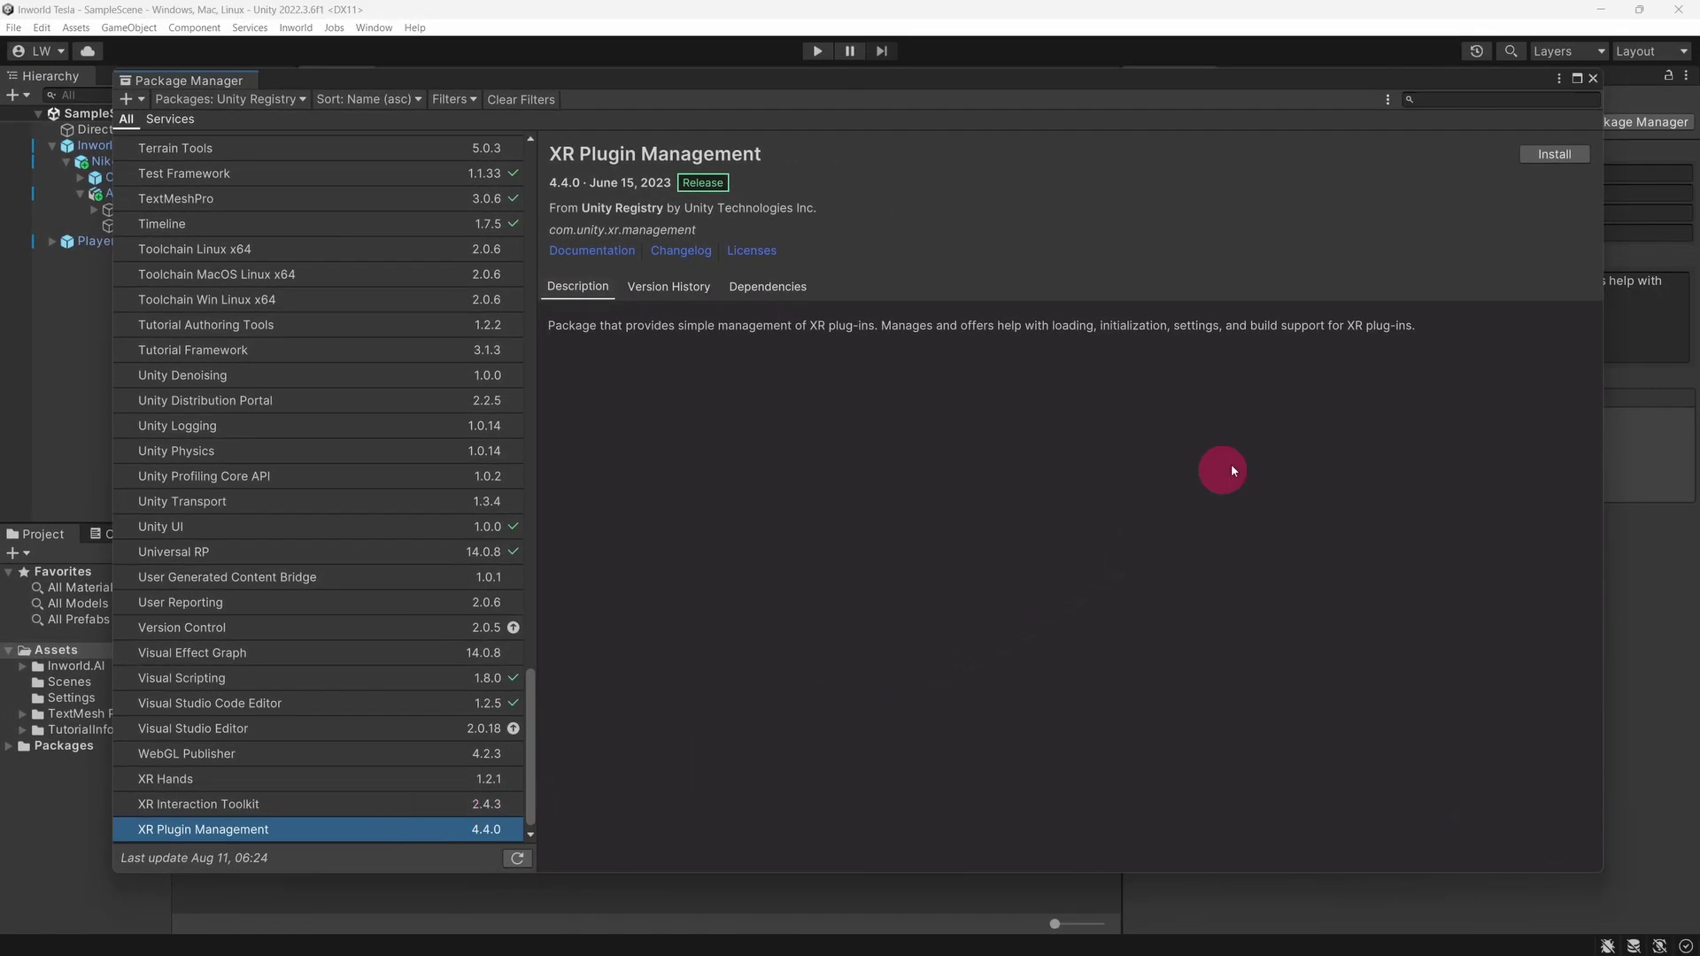
{"action": "left_click", "coordinate": [1542, 154]}
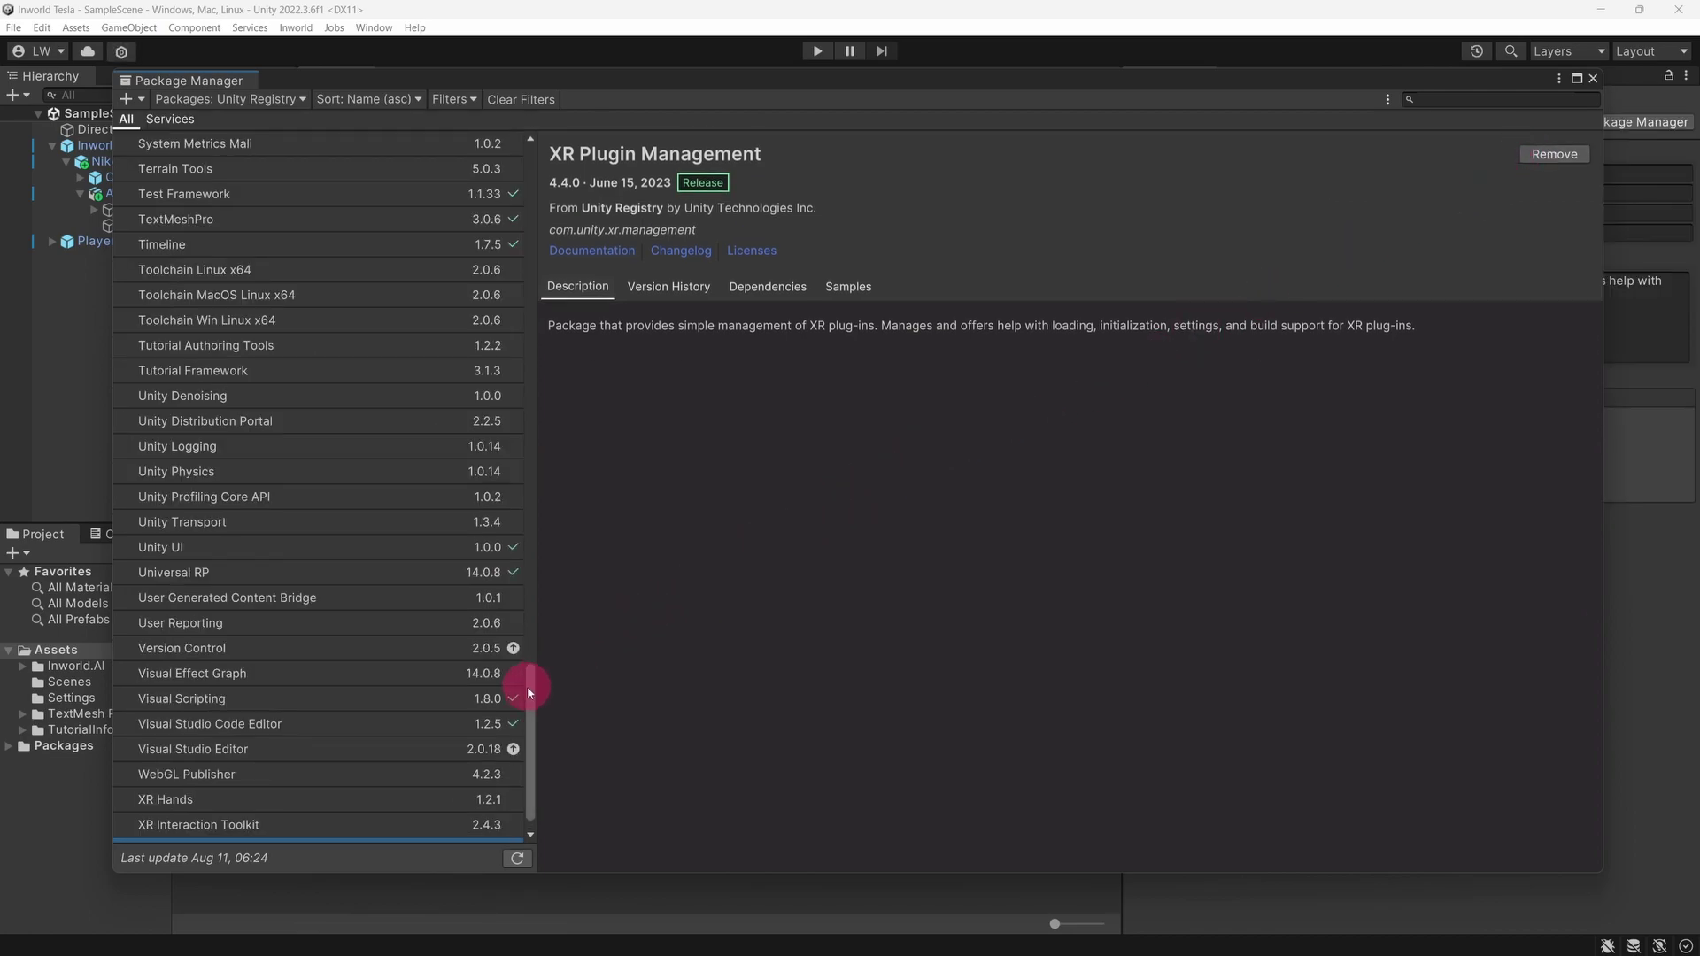
{"action": "scroll", "coordinate": [527, 717], "scroll_direction": "down", "scroll_amount": 1}
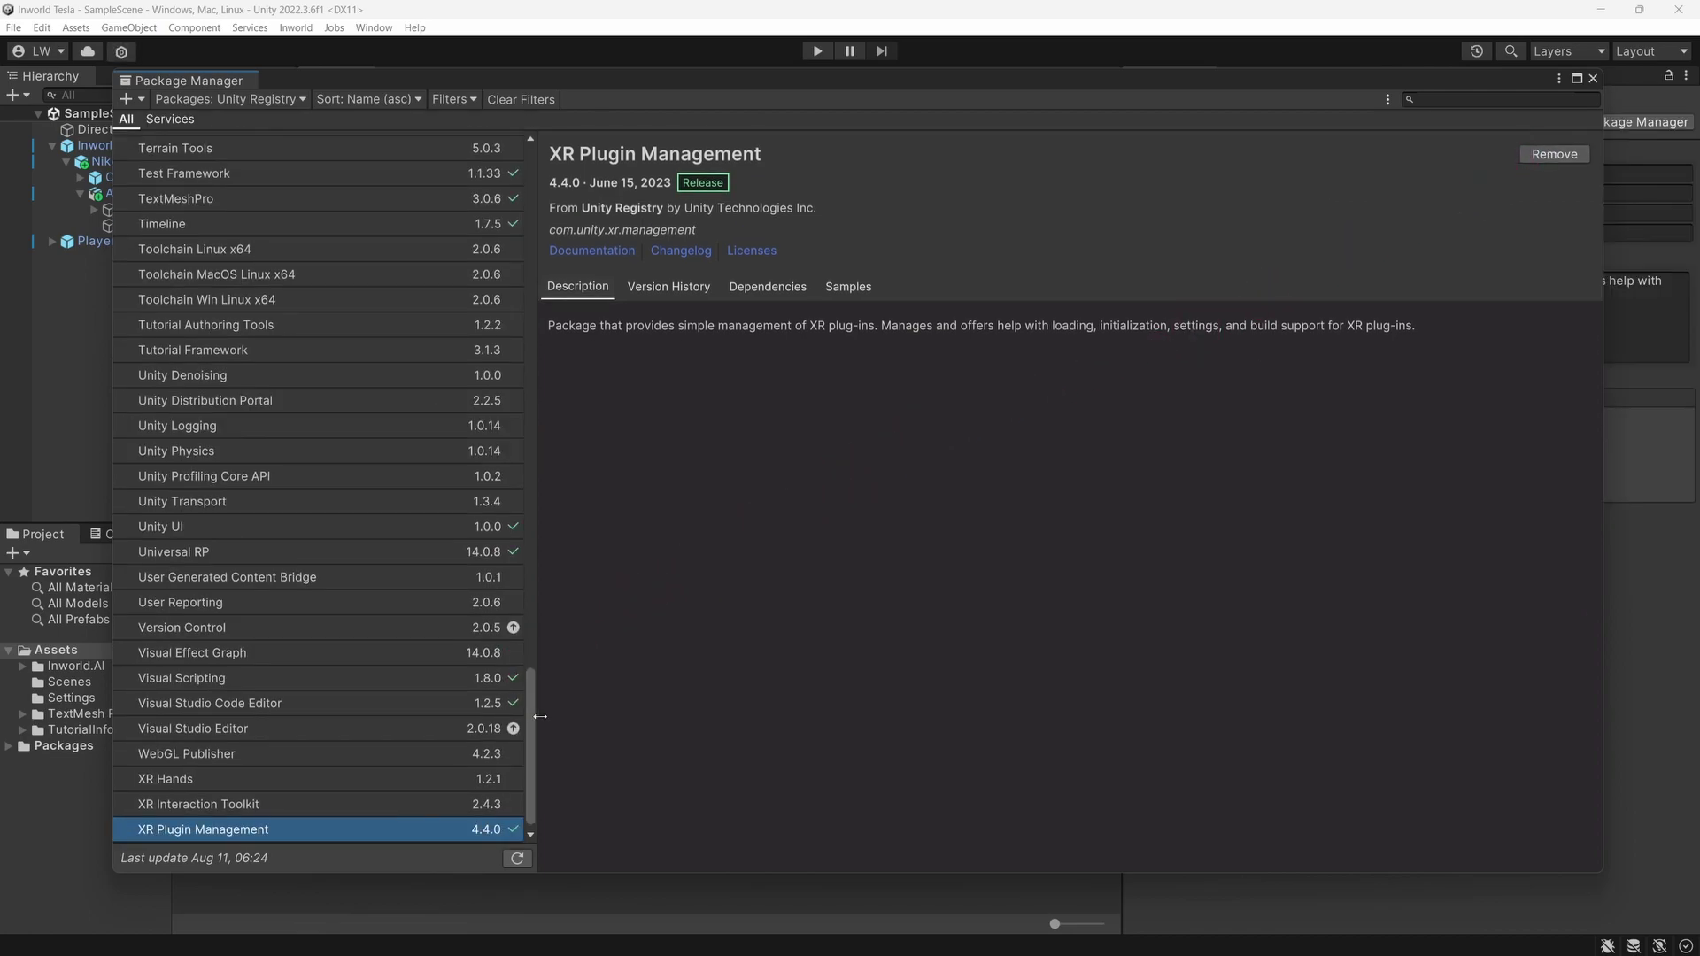
Install XR Interaction Toolkit 2.4.3, enable the new input backends, and let Unity restart
{"action": "left_click", "coordinate": [394, 803]}
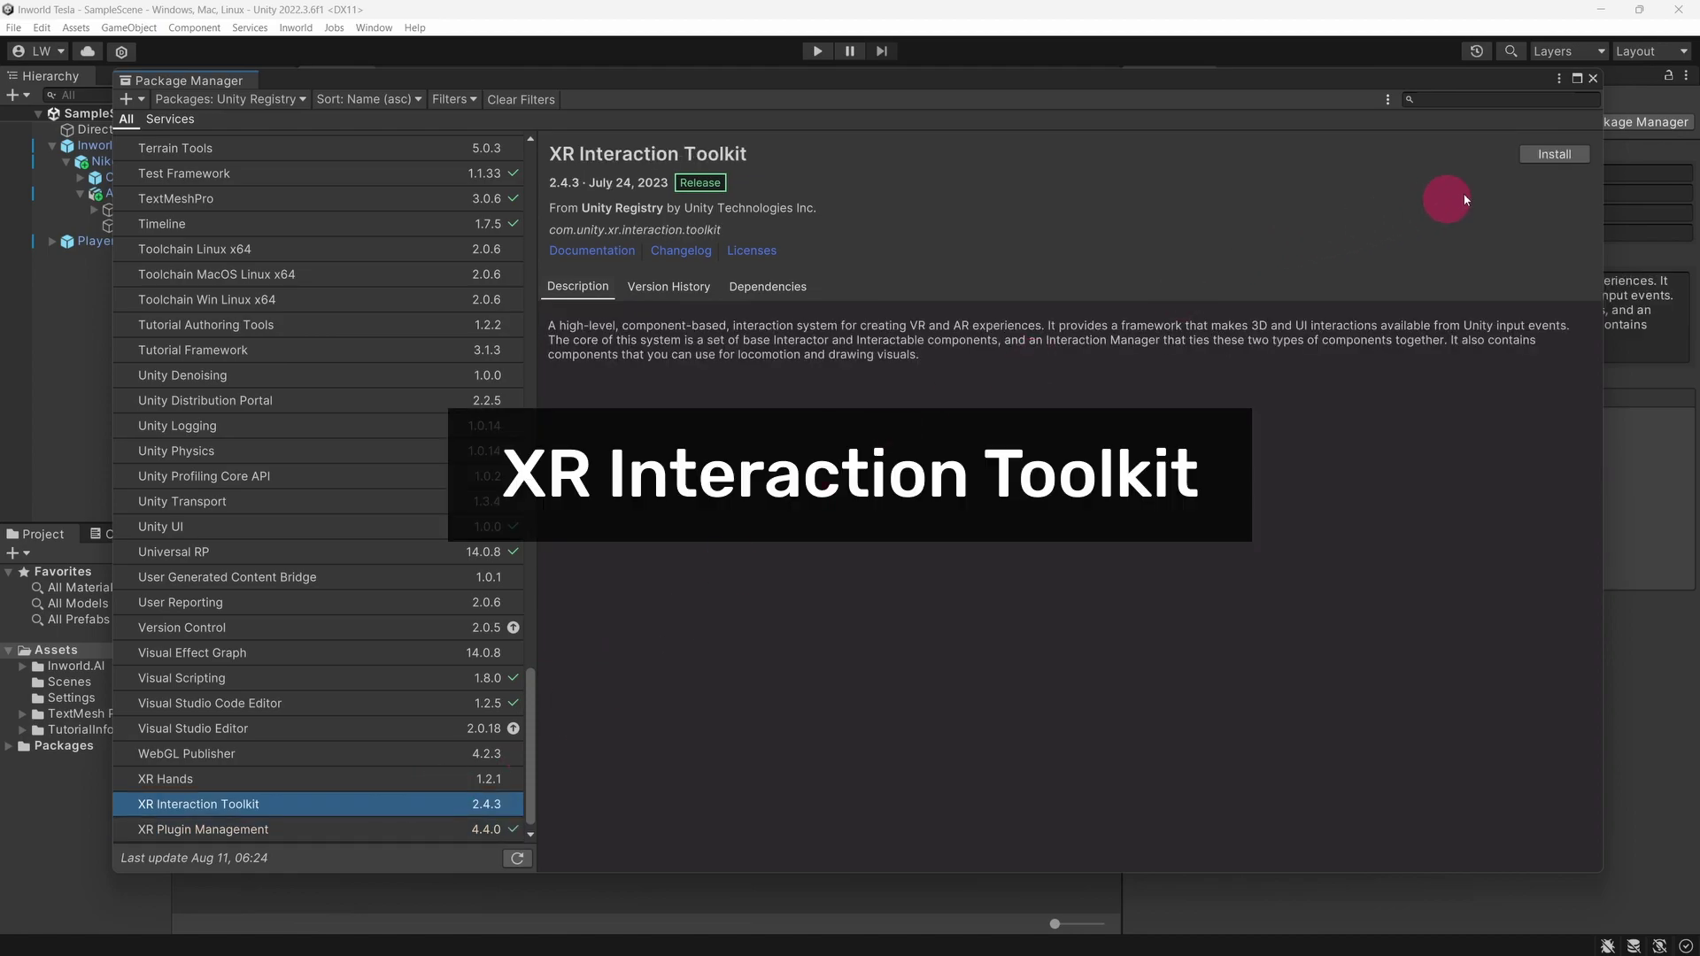
{"action": "left_click", "coordinate": [1531, 151]}
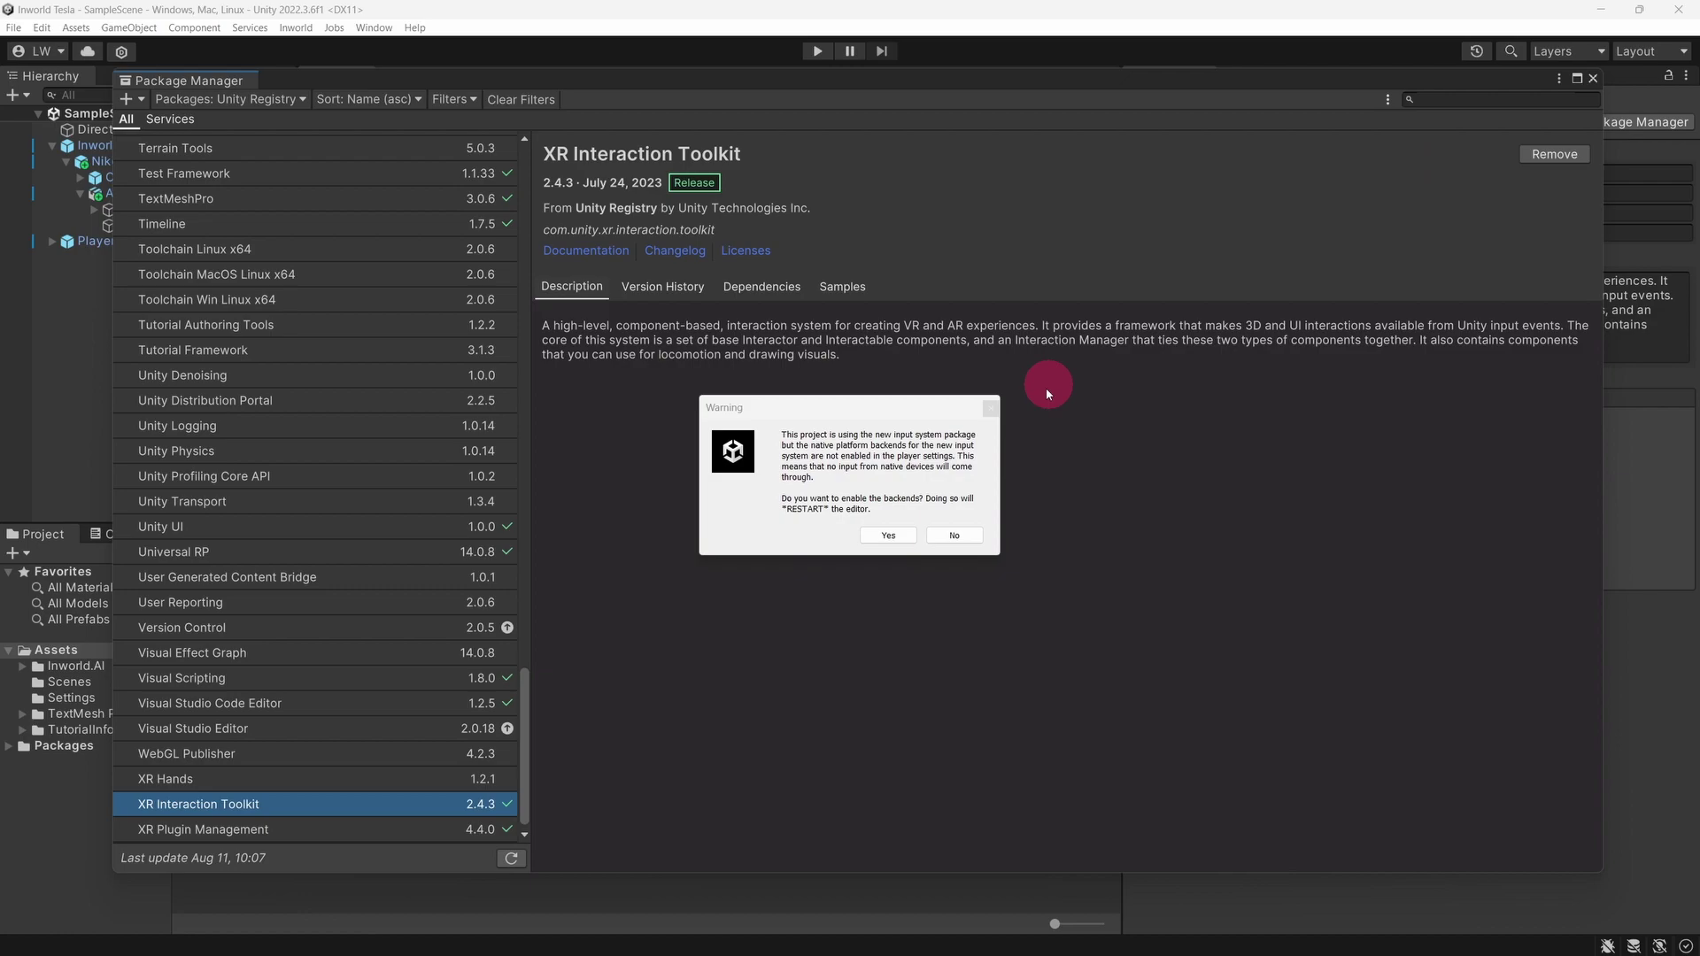
{"action": "left_click", "coordinate": [893, 534]}
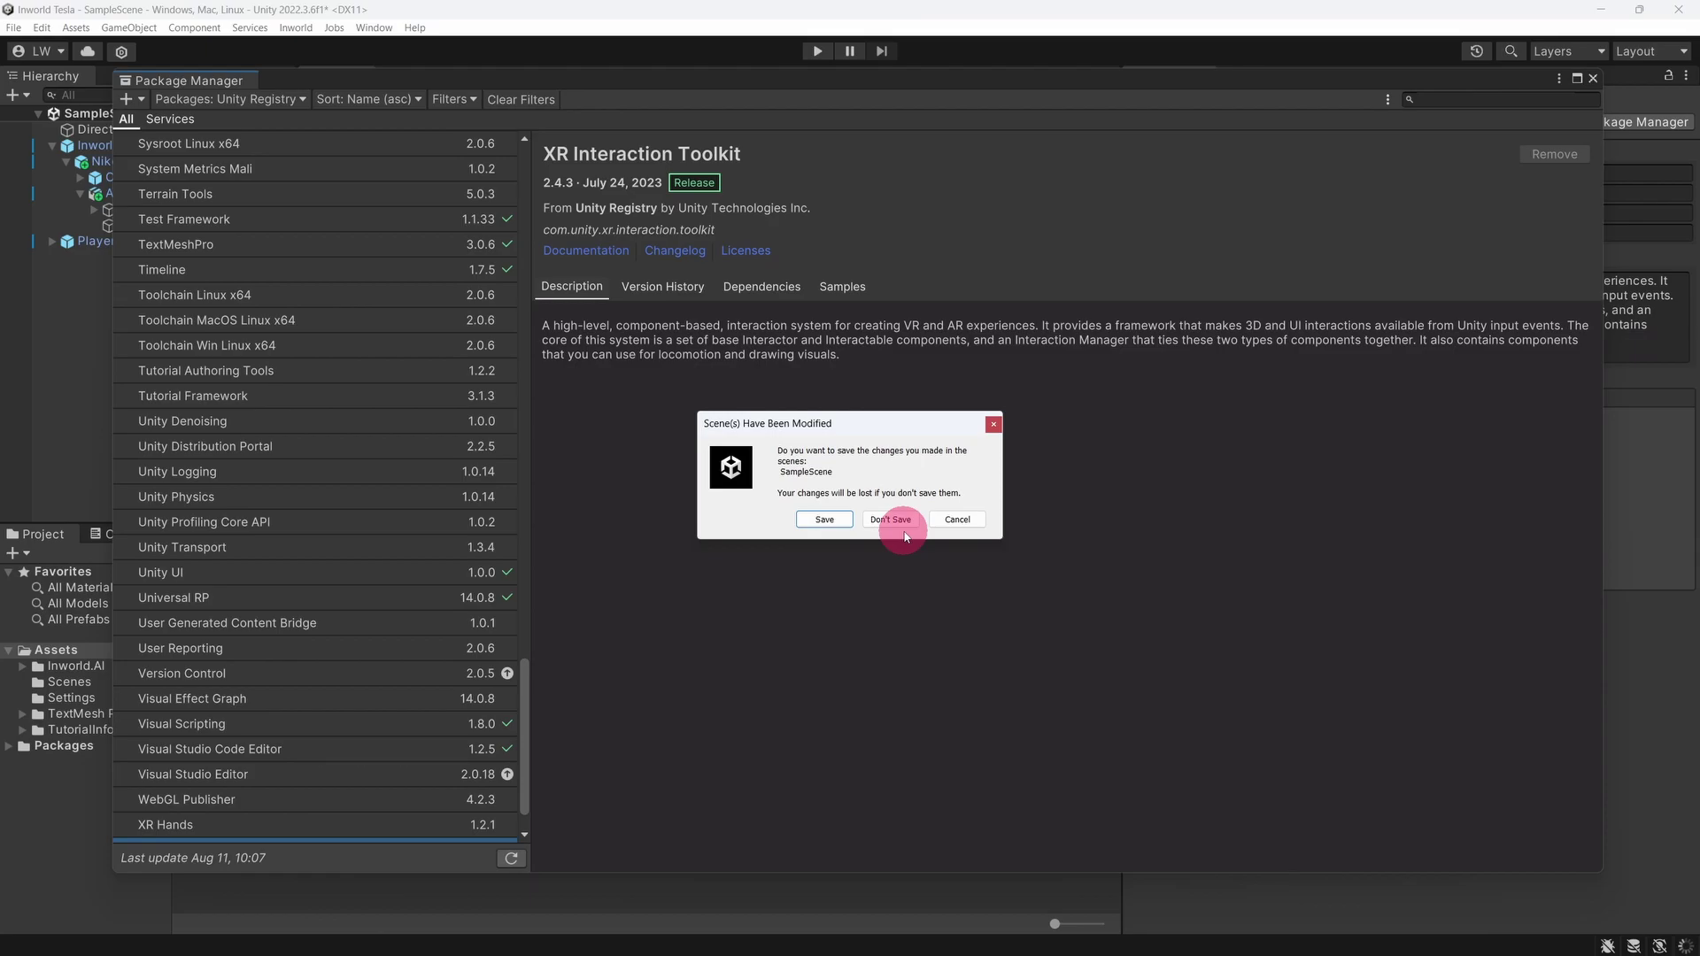
{"action": "left_click", "coordinate": [824, 518]}
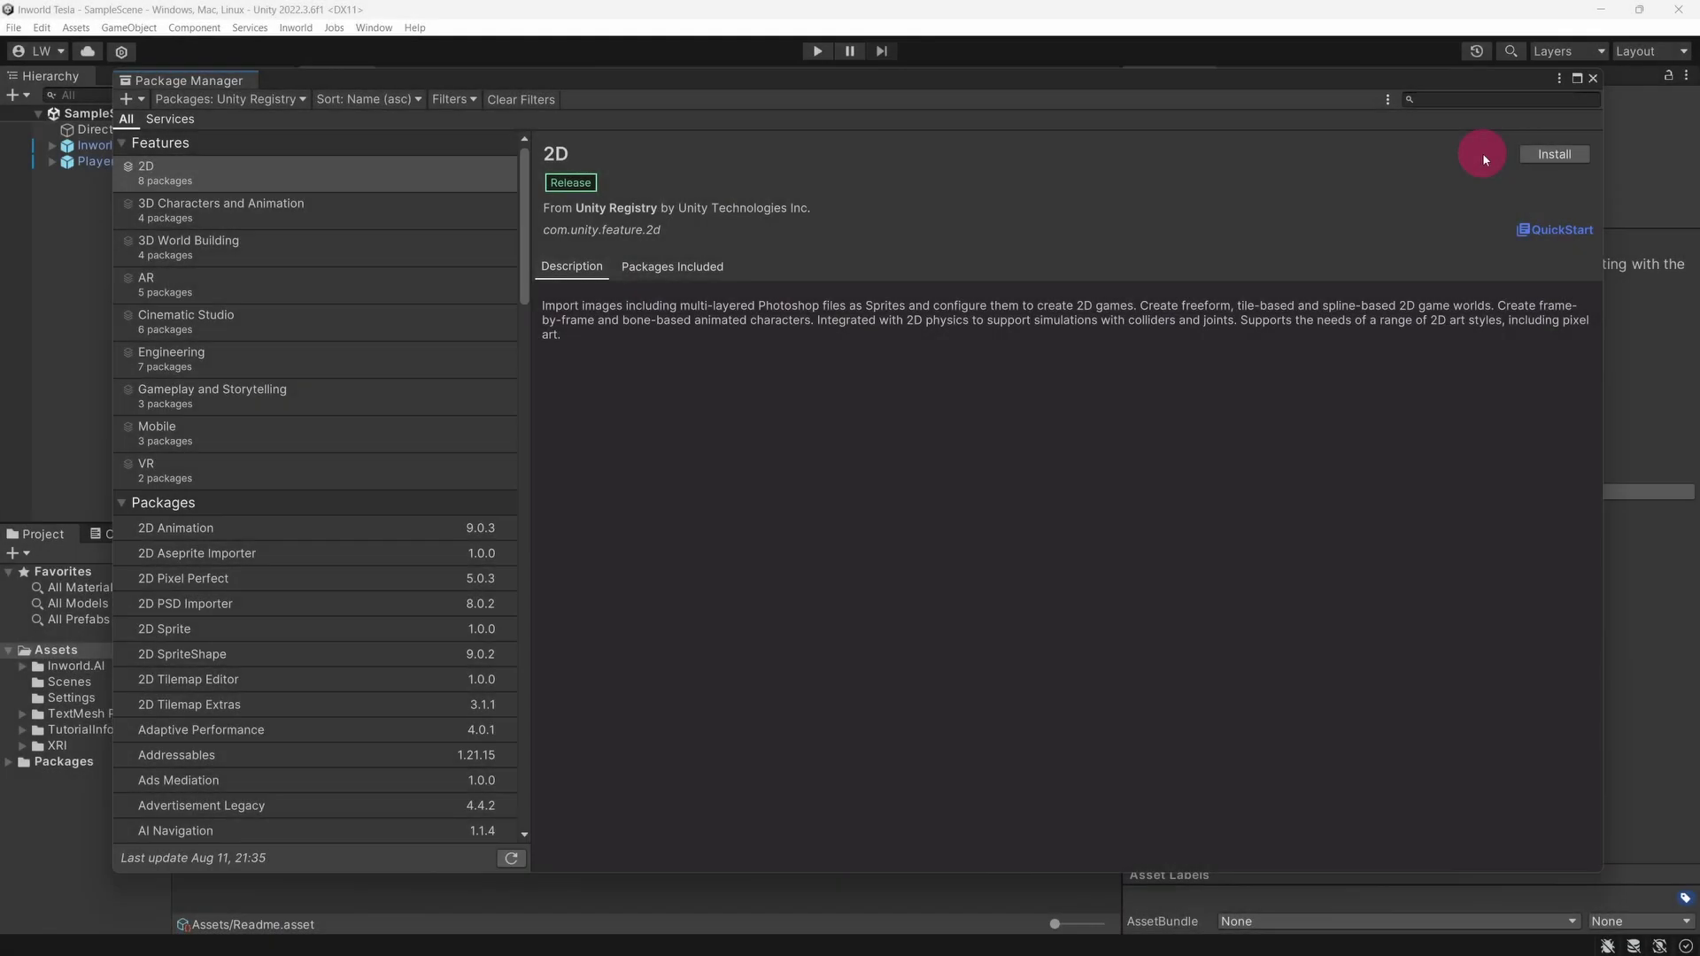
{"action": "scroll", "coordinate": [531, 539], "scroll_direction": "down", "scroll_amount": 10}
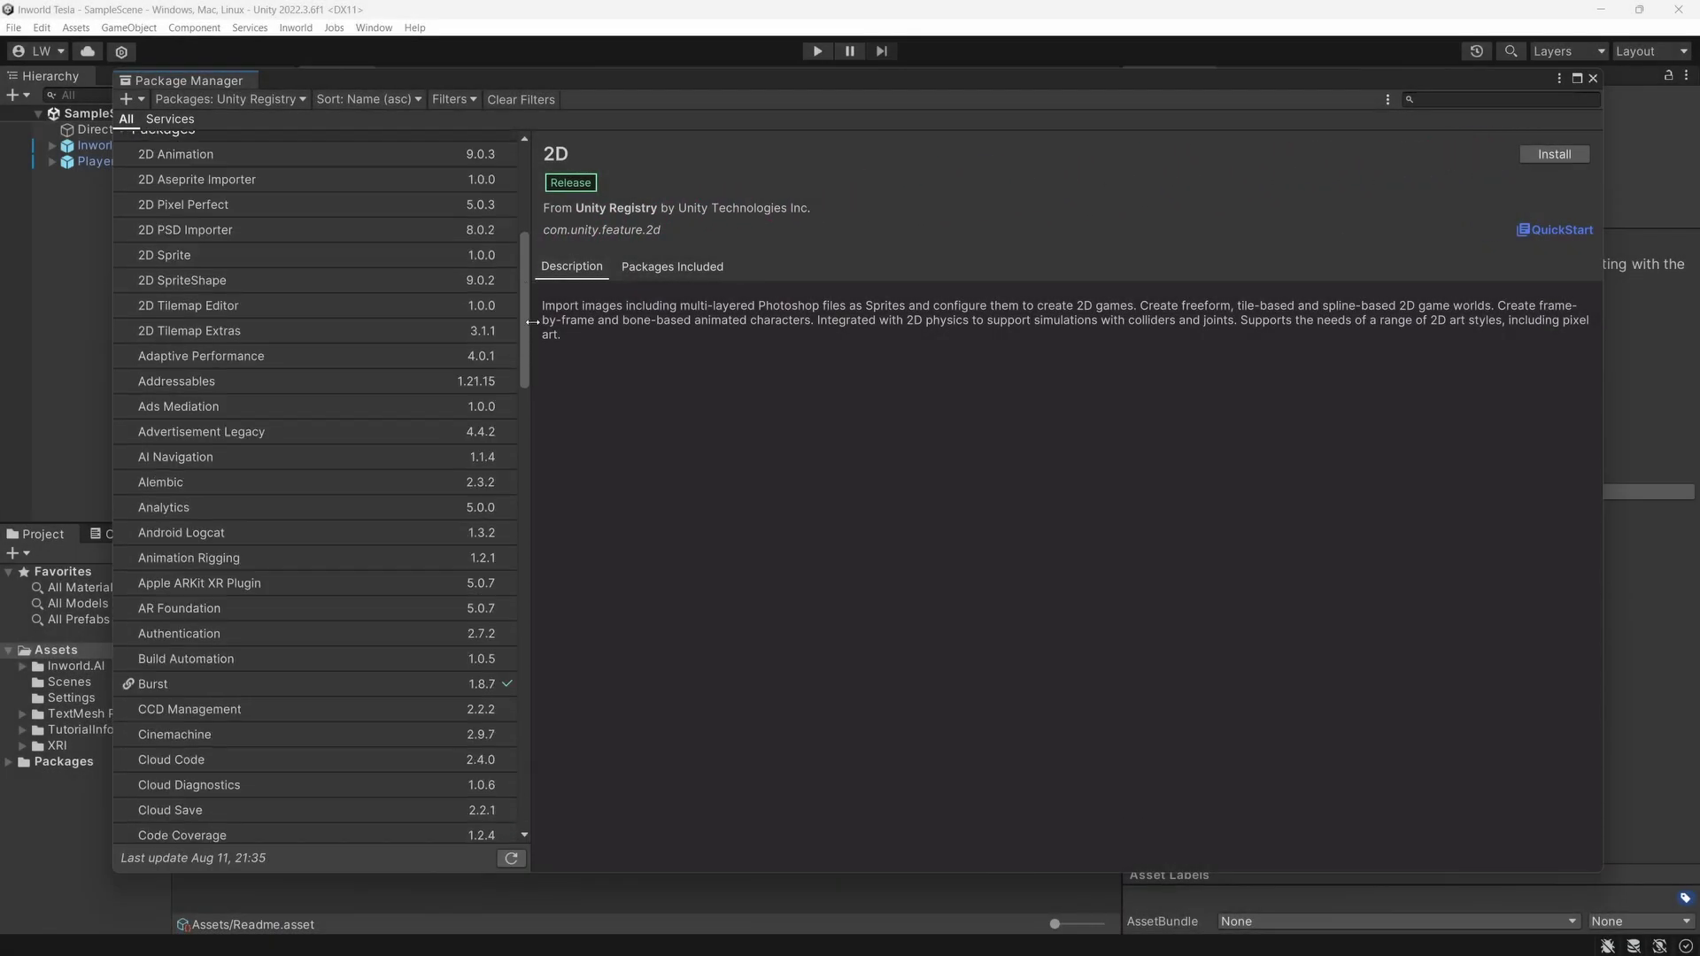
{"action": "scroll", "coordinate": [532, 558], "scroll_direction": "down", "scroll_amount": 5}
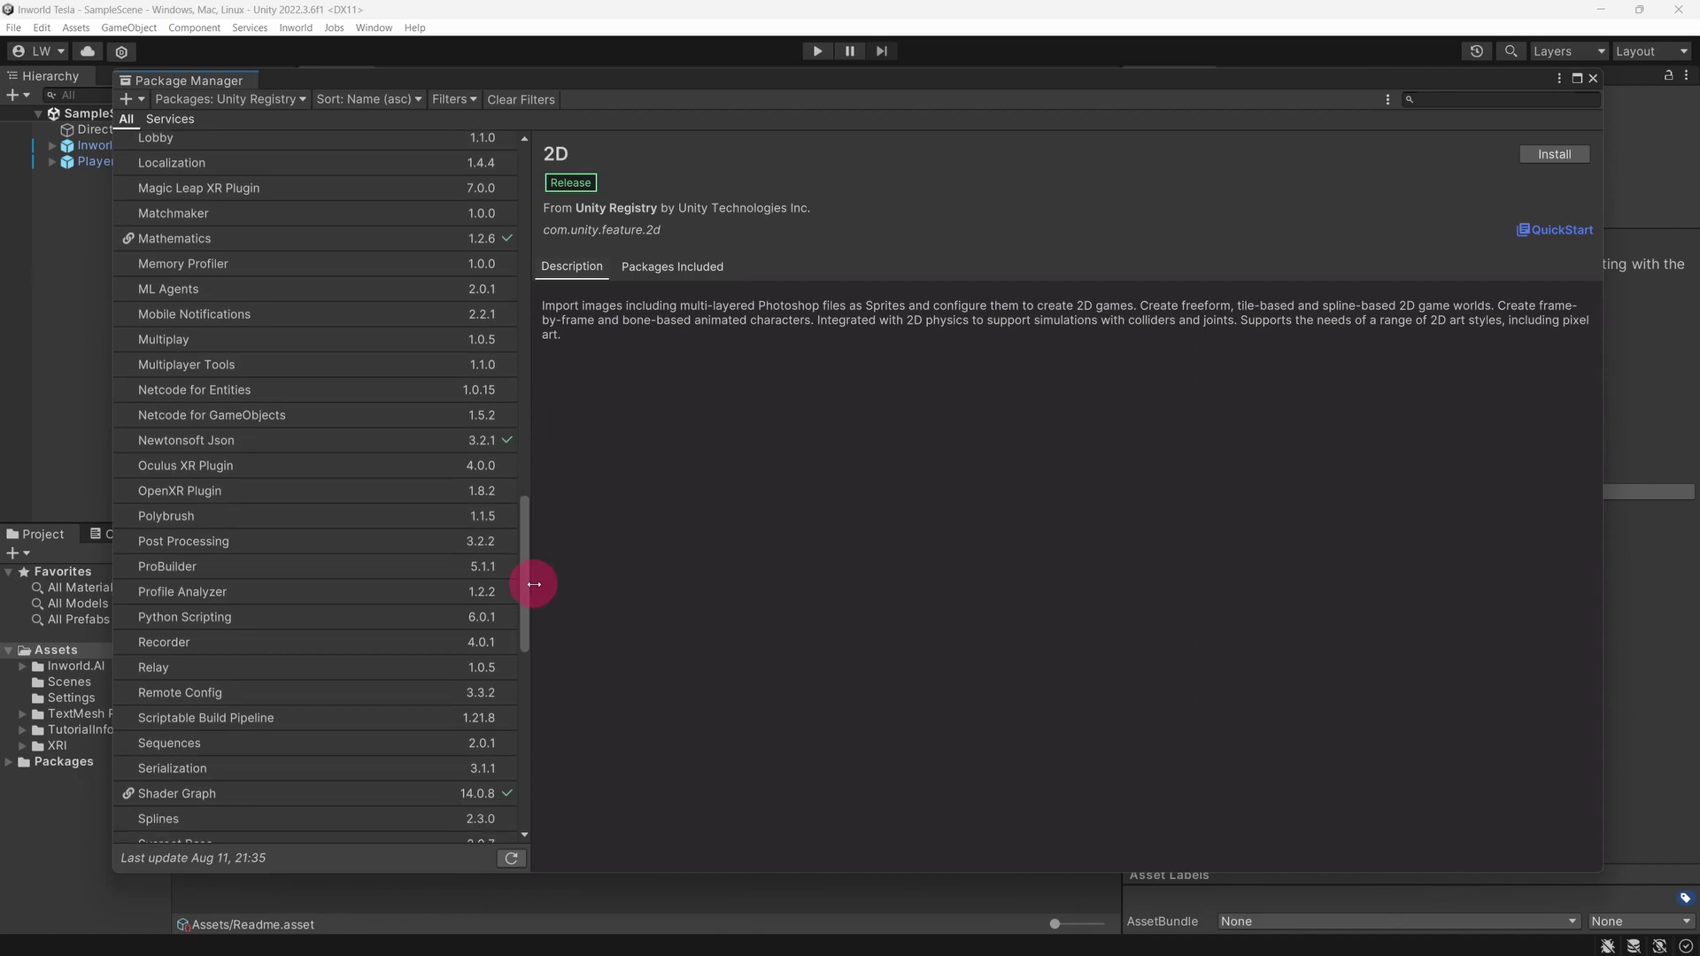
Install OpenXR Plugin 1.8.2 and close the Project Validation window that appears
{"action": "left_click", "coordinate": [360, 502]}
{"action": "left_click", "coordinate": [1554, 155]}
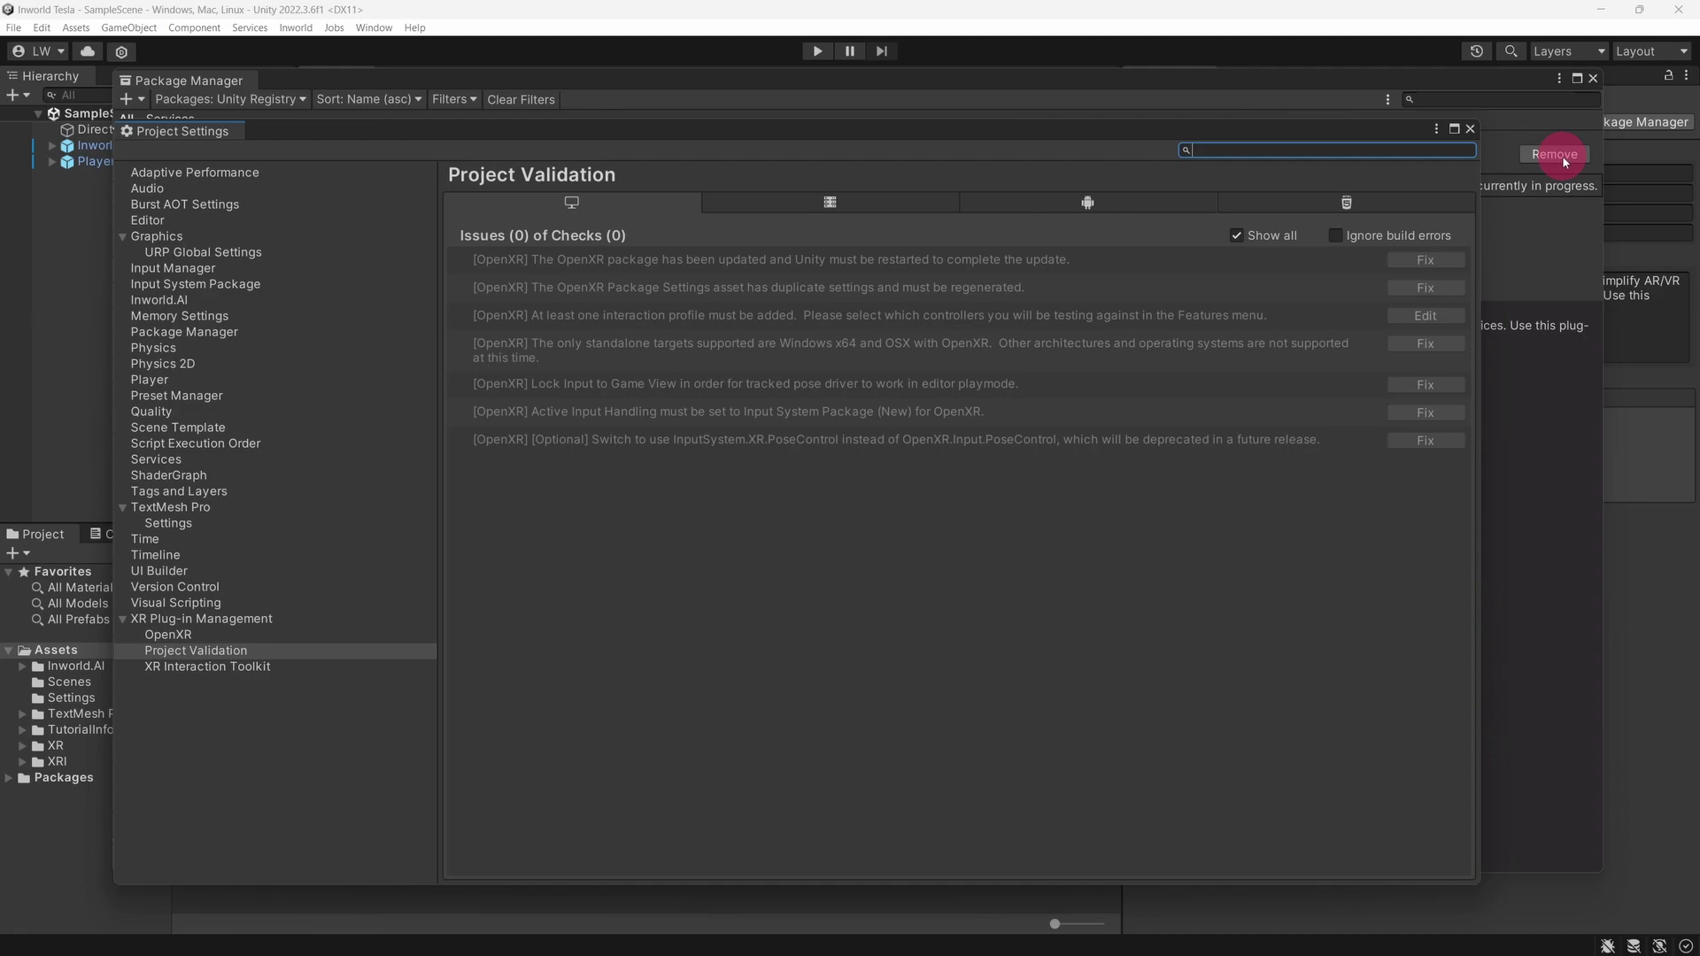
{"action": "left_click", "coordinate": [1469, 129]}
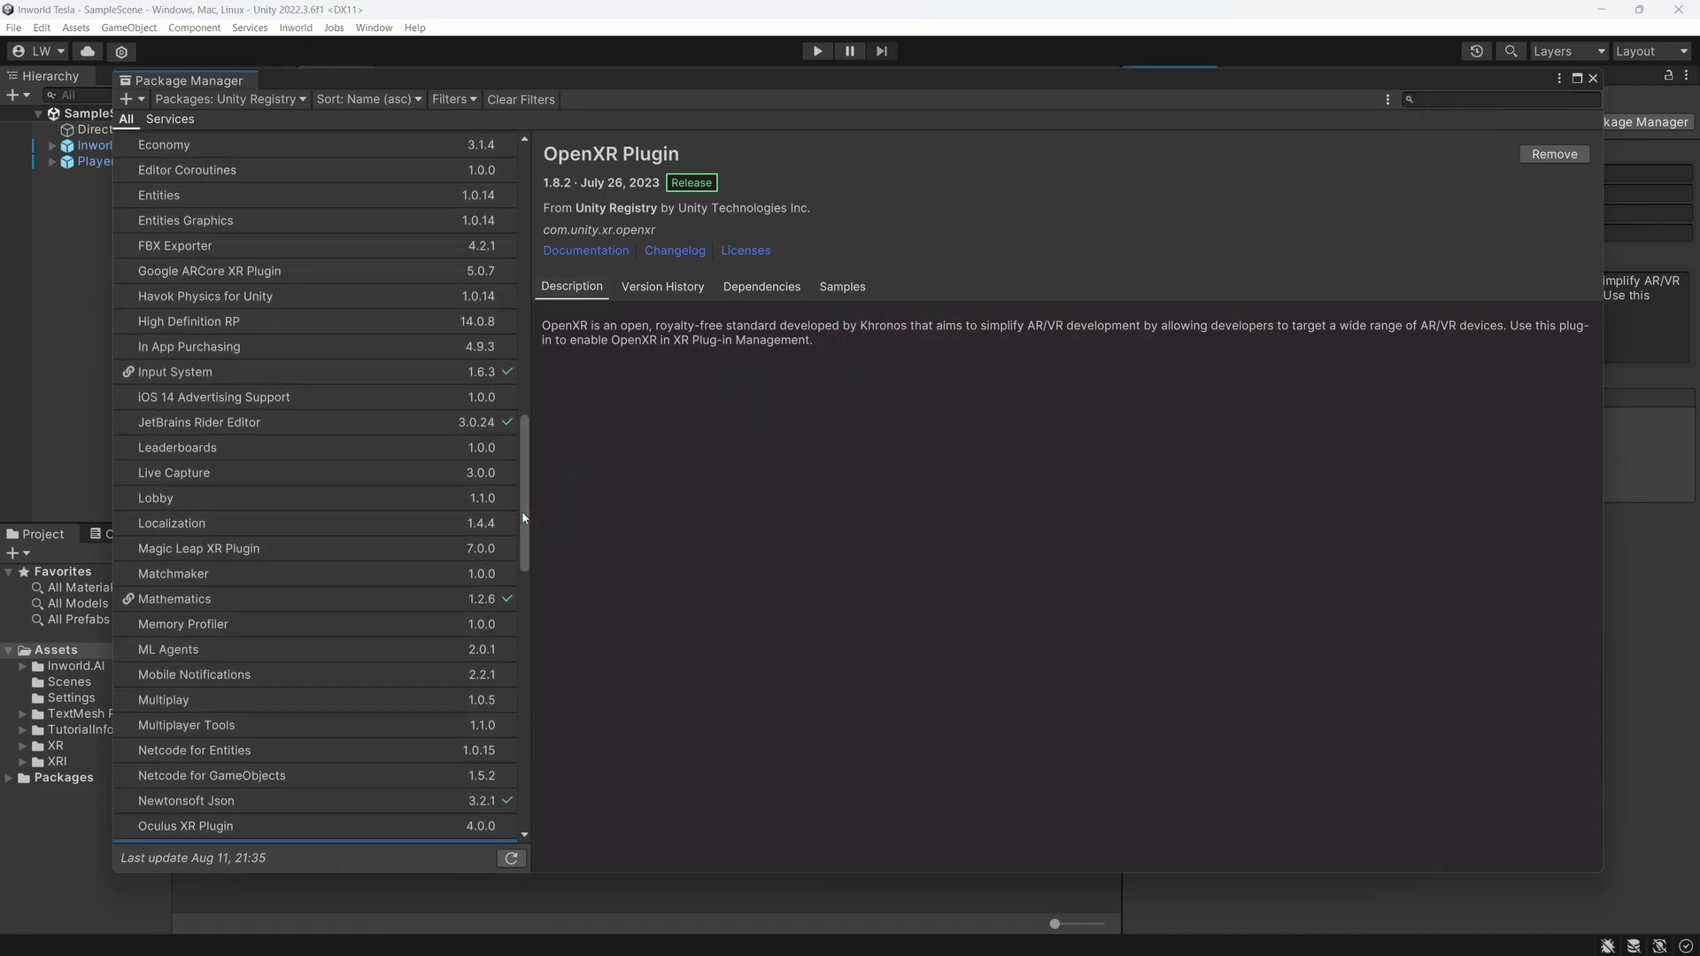
{"action": "left_click_drag", "start_coordinate": [523, 512], "coordinate": [543, 812]}
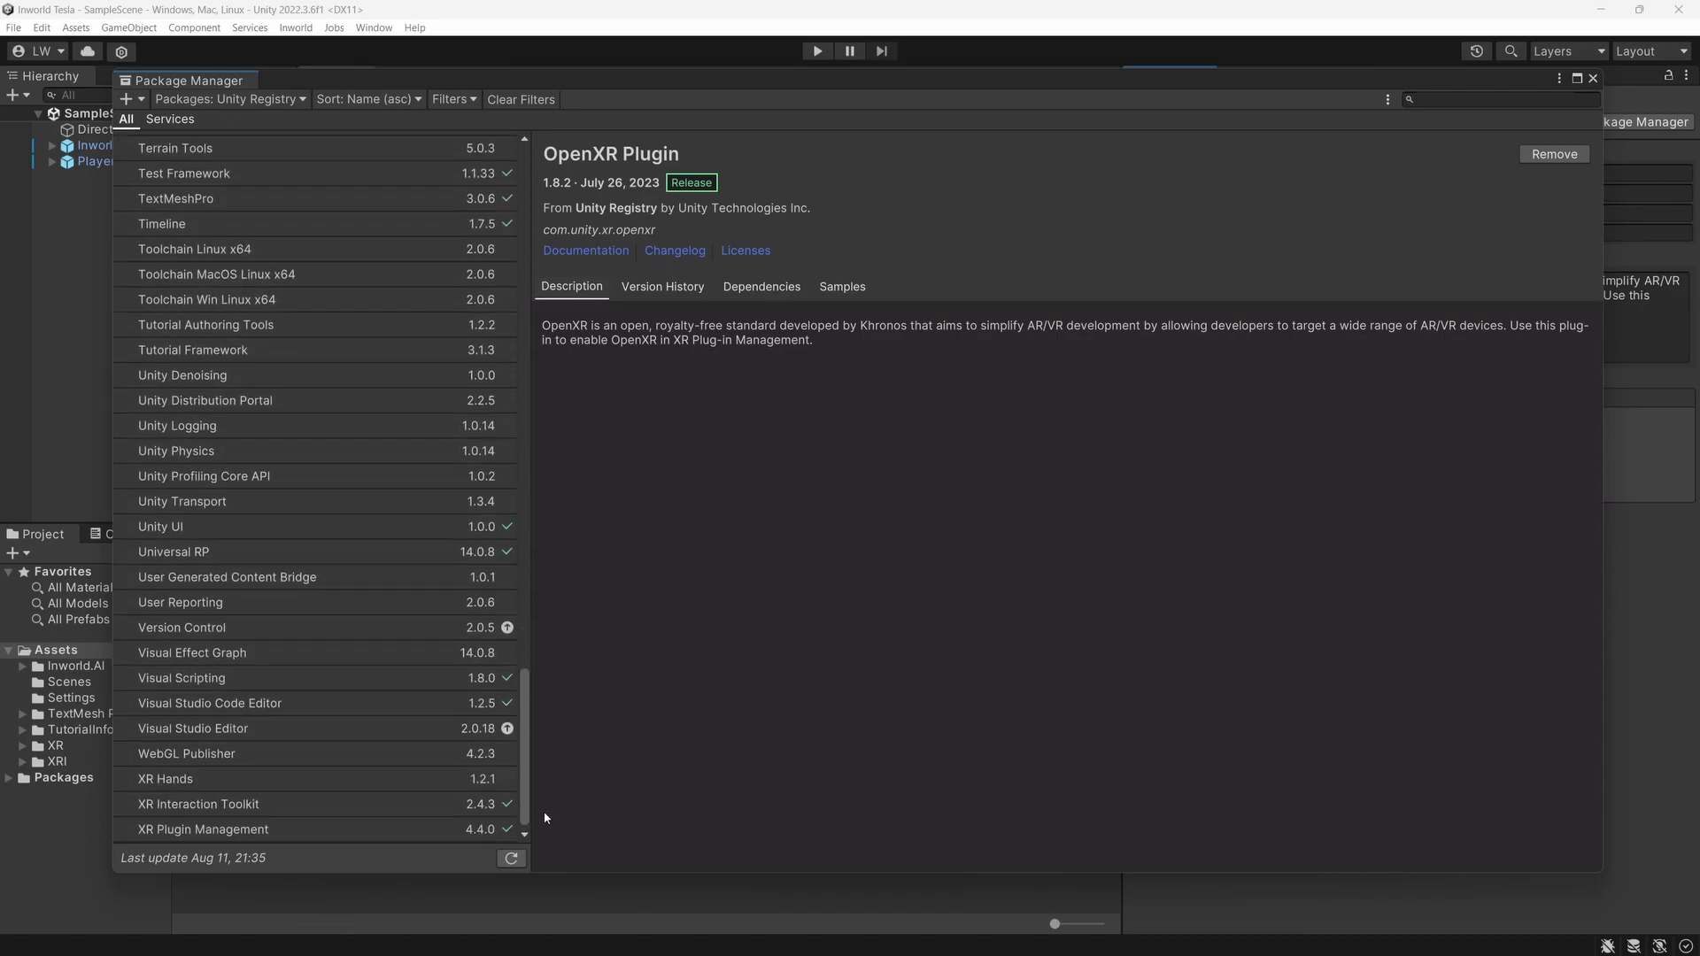
Import the Starter Assets sample from the XR Interaction Toolkit's Samples list
{"action": "left_click", "coordinate": [428, 805]}
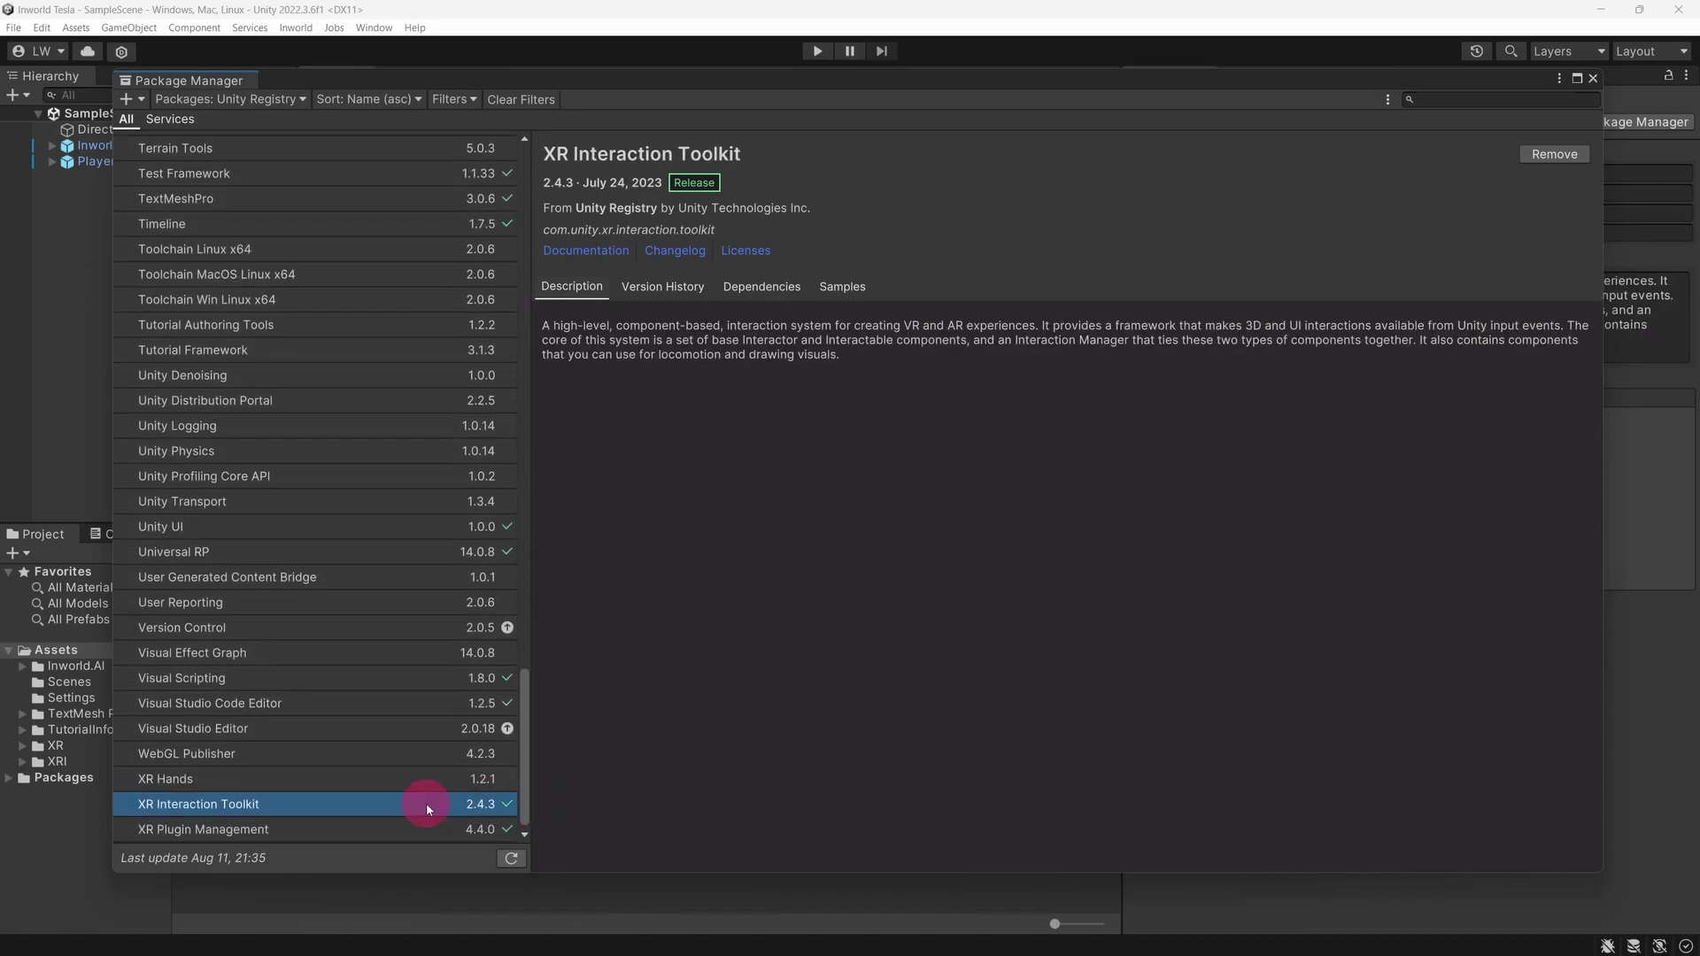
{"action": "left_click", "coordinate": [839, 288]}
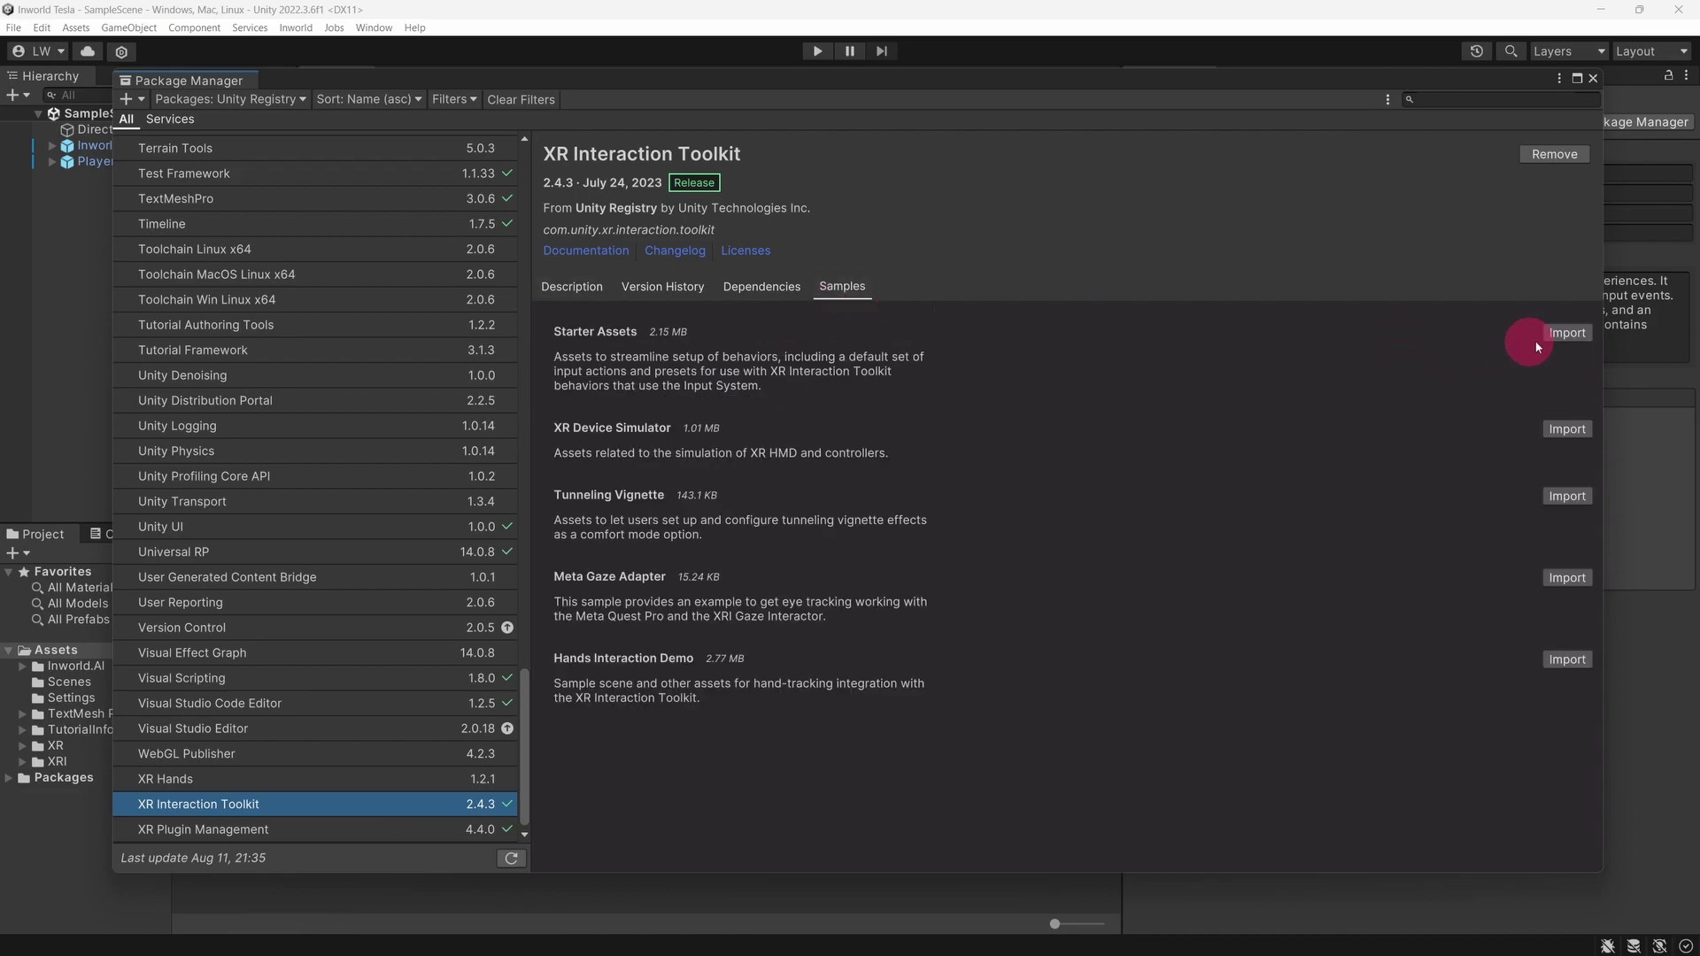
{"action": "left_click", "coordinate": [1566, 334]}
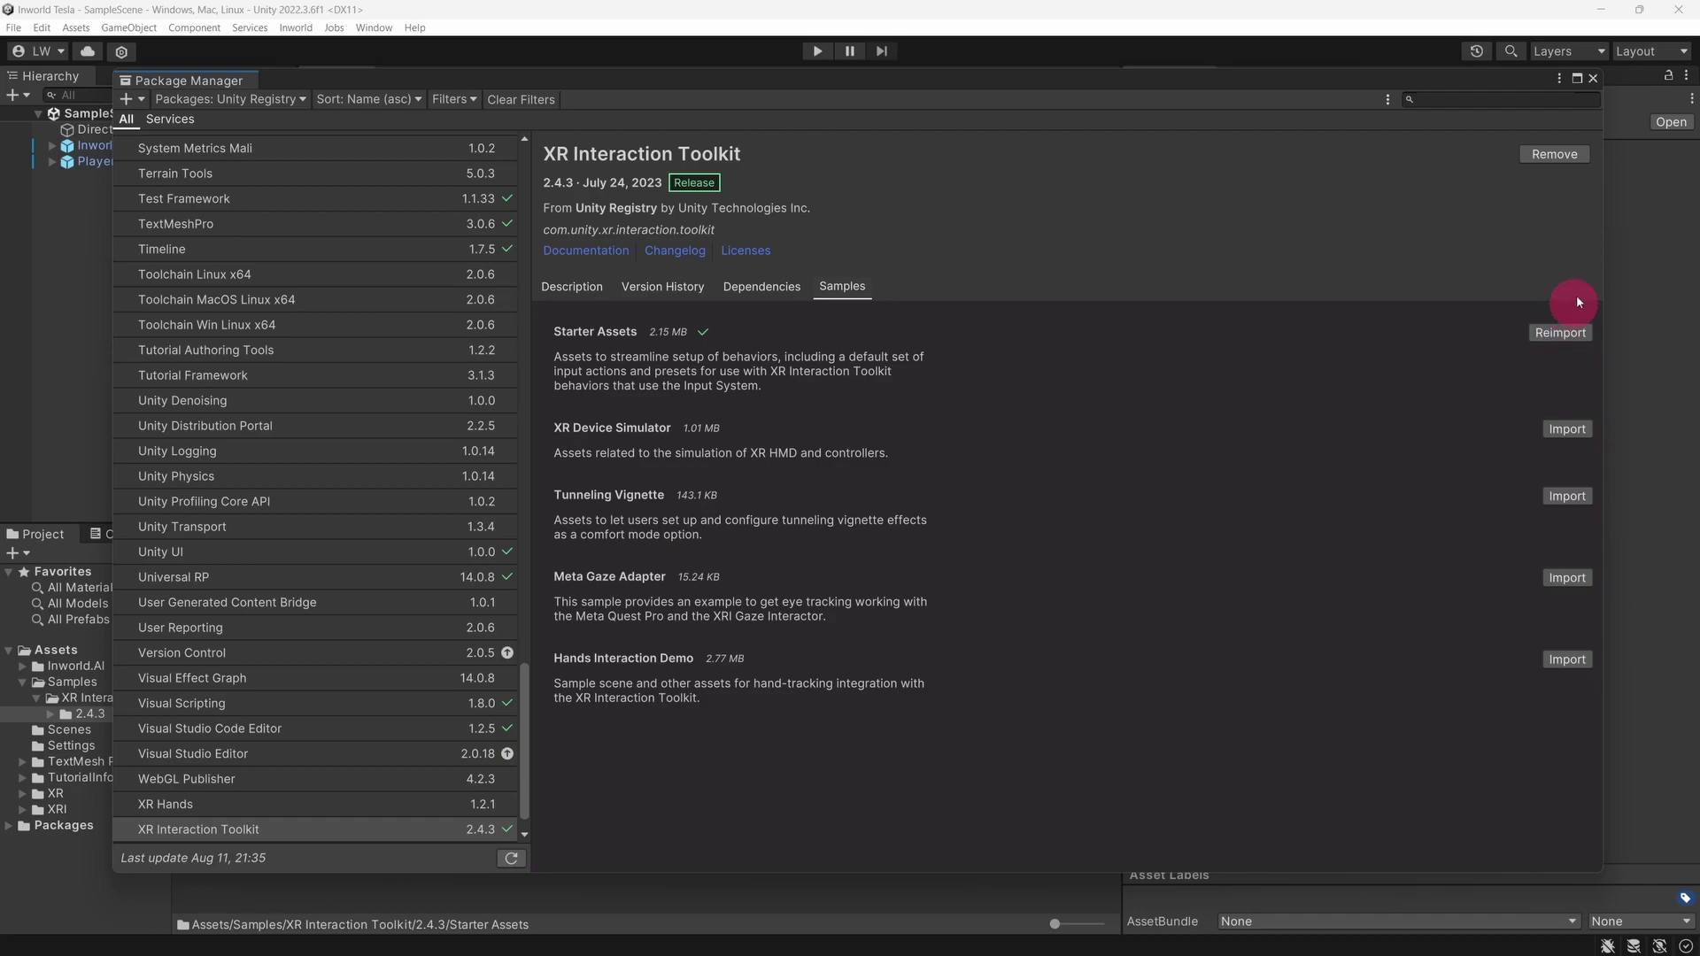
In Build Settings, switch to Android with ASTC compression and Oculus Quest 2 as run device
{"action": "left_click", "coordinate": [1592, 78]}
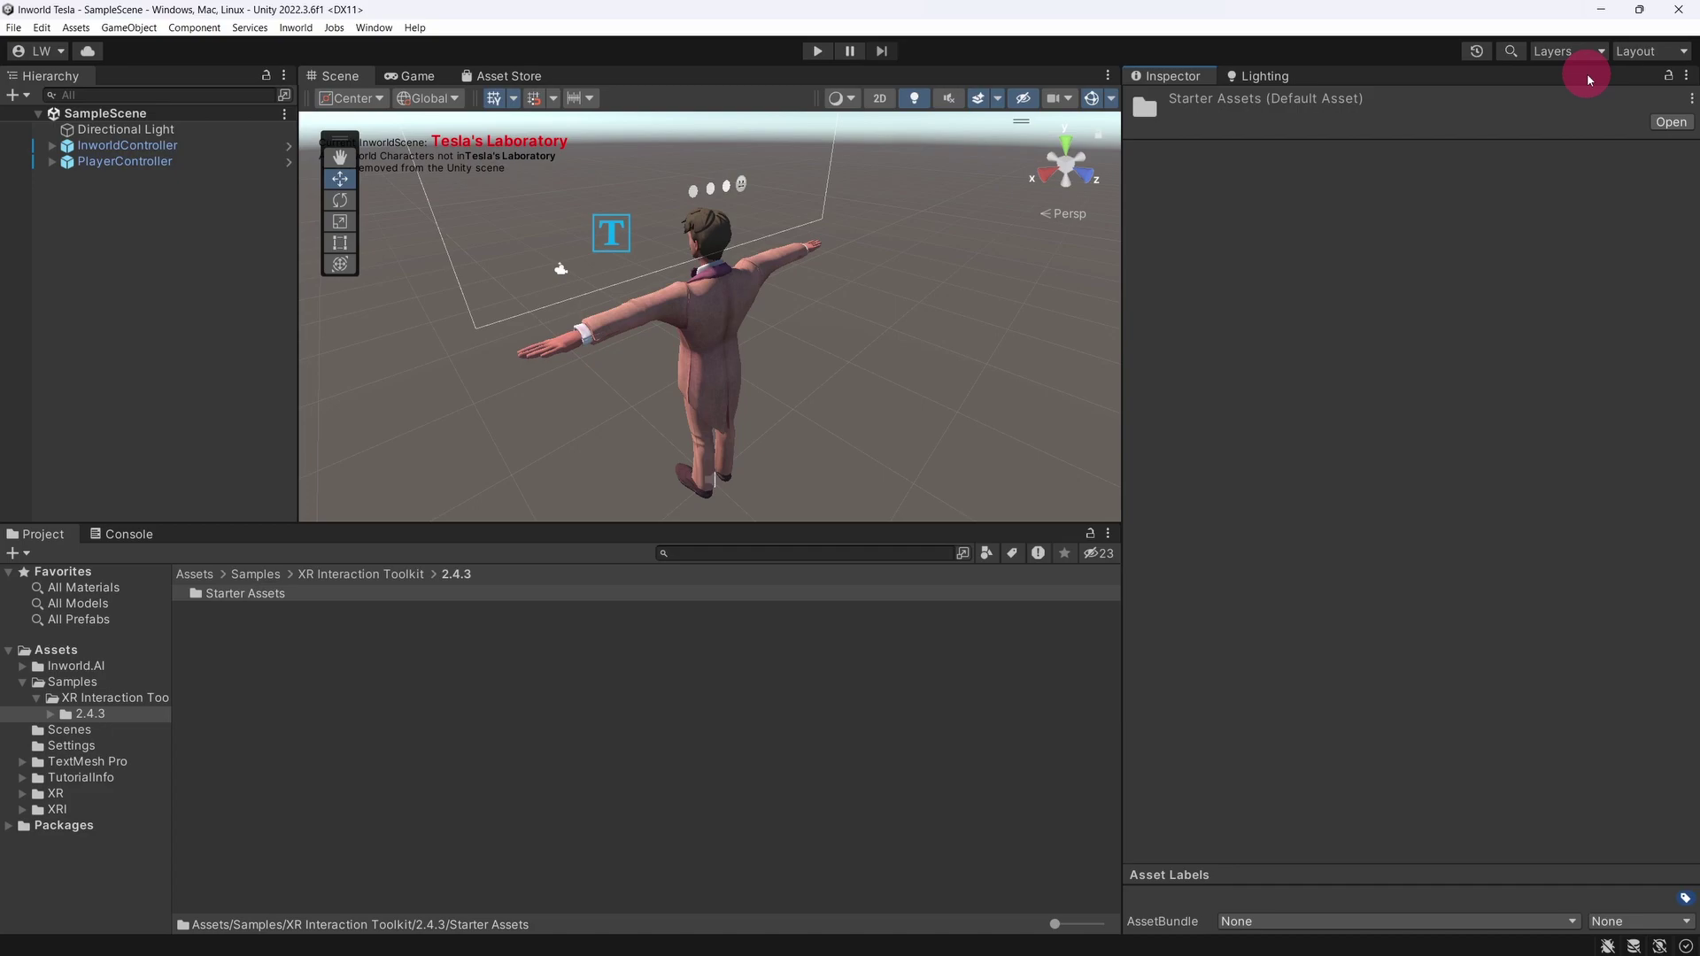
{"action": "left_click", "coordinate": [13, 28]}
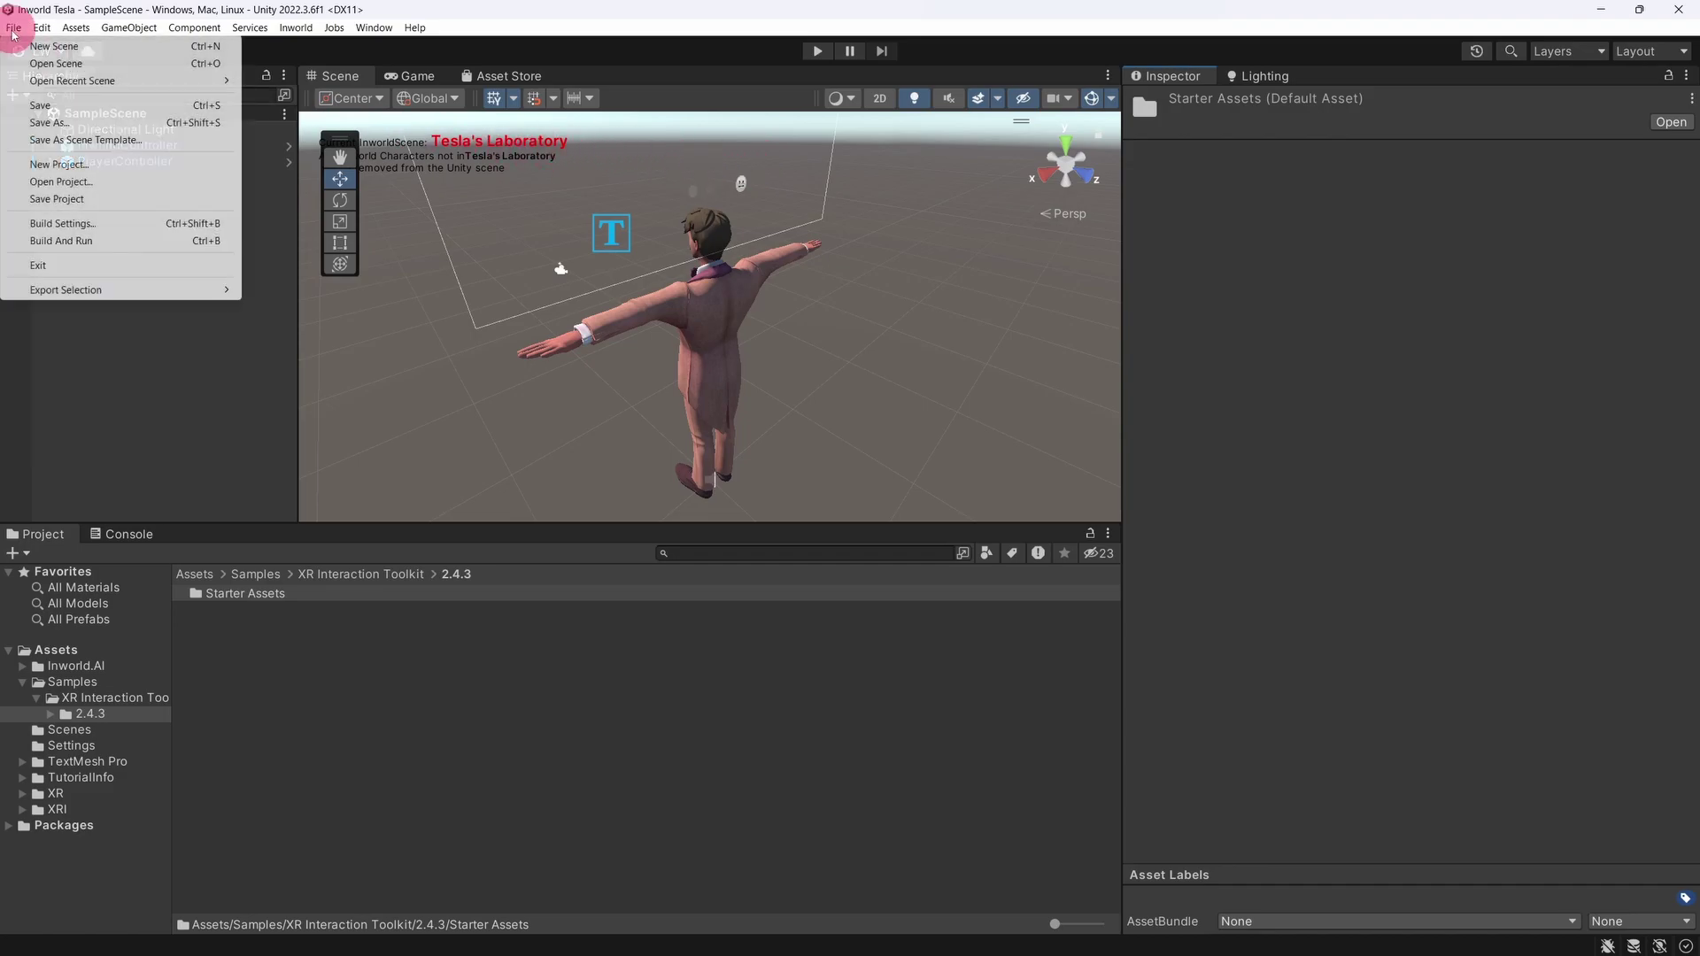
{"action": "left_click", "coordinate": [117, 227]}
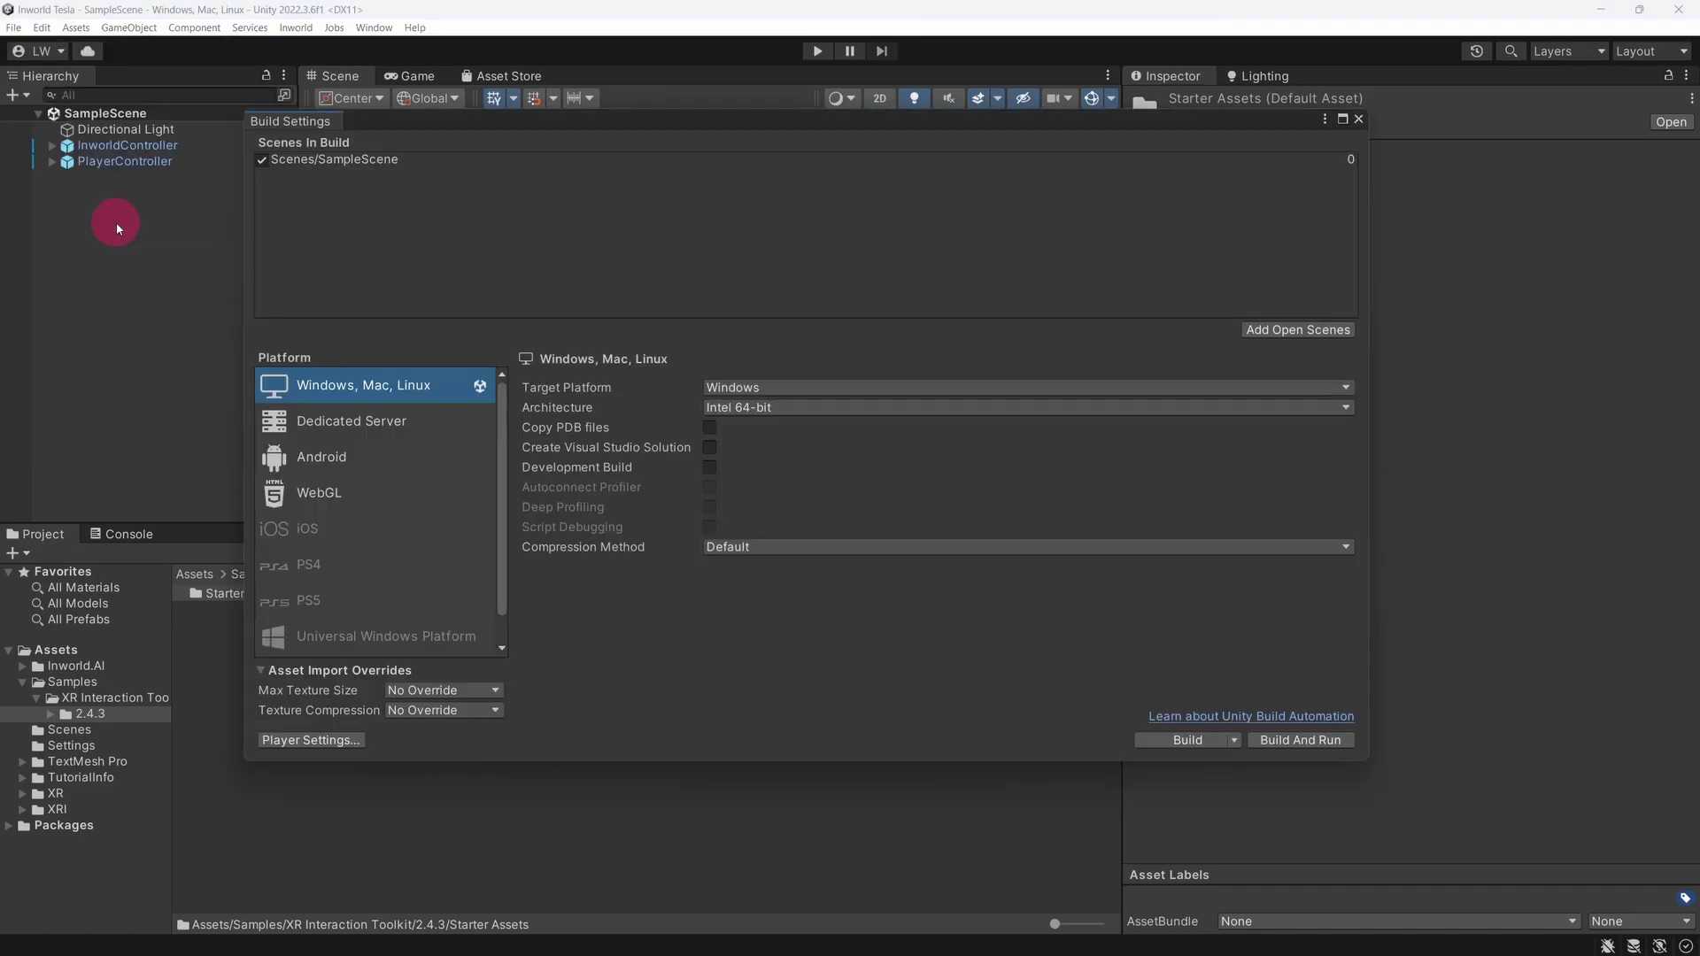
{"action": "left_click", "coordinate": [389, 455]}
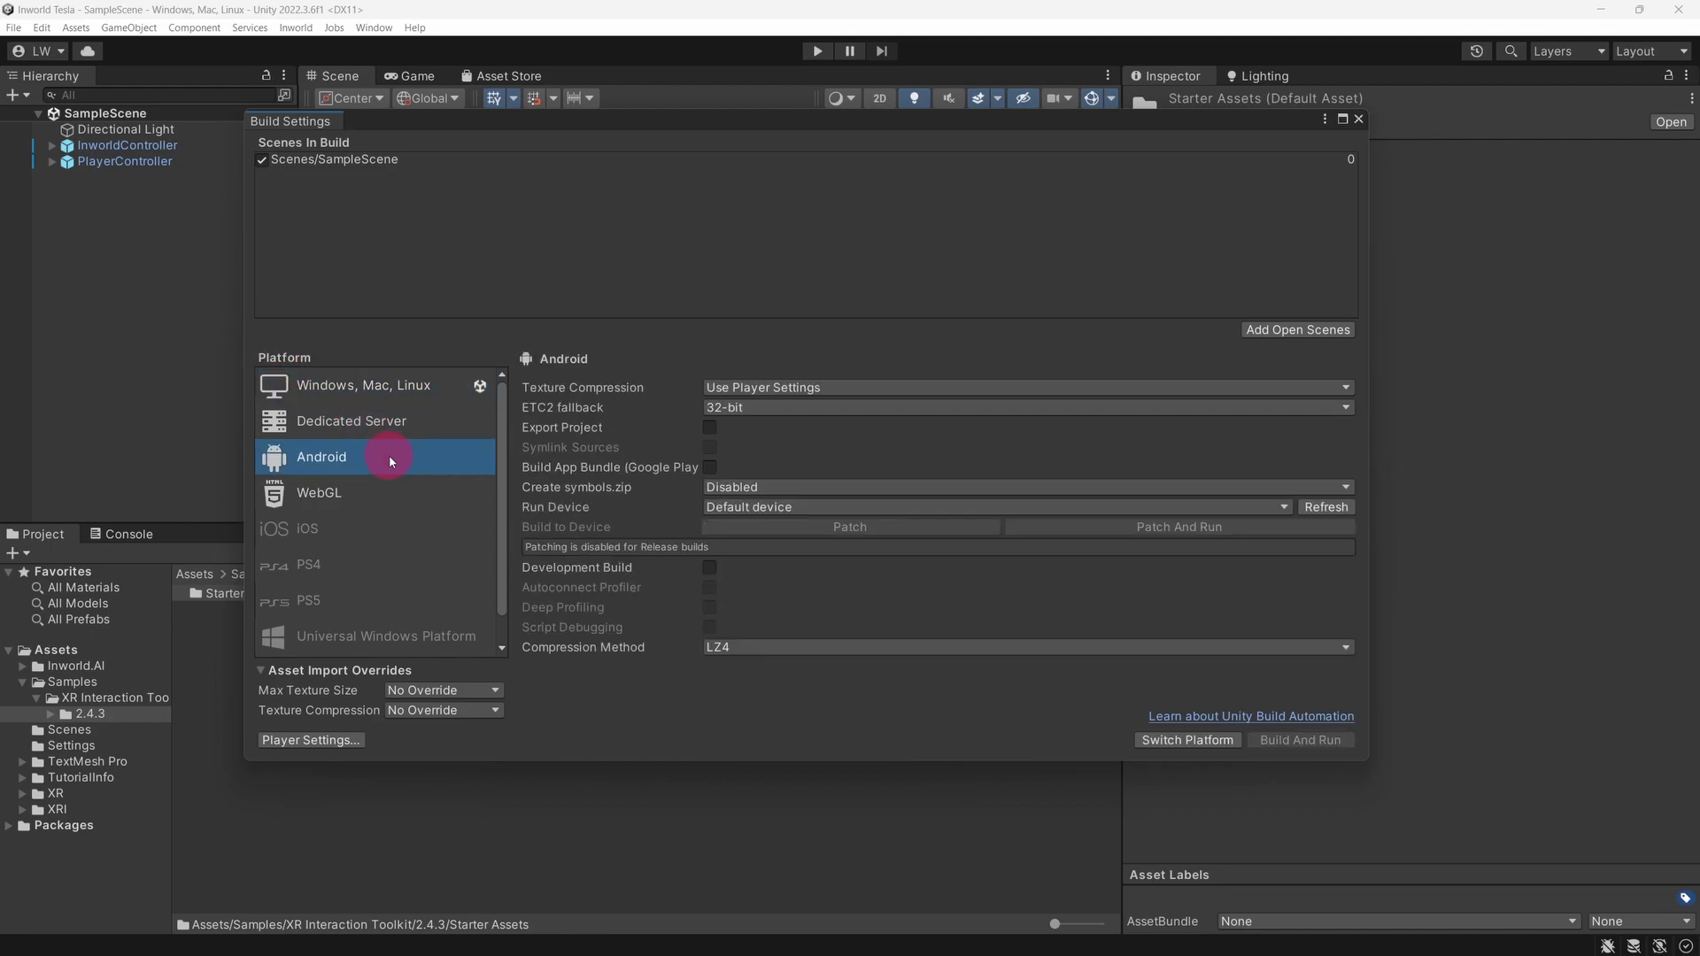
{"action": "left_click", "coordinate": [885, 389]}
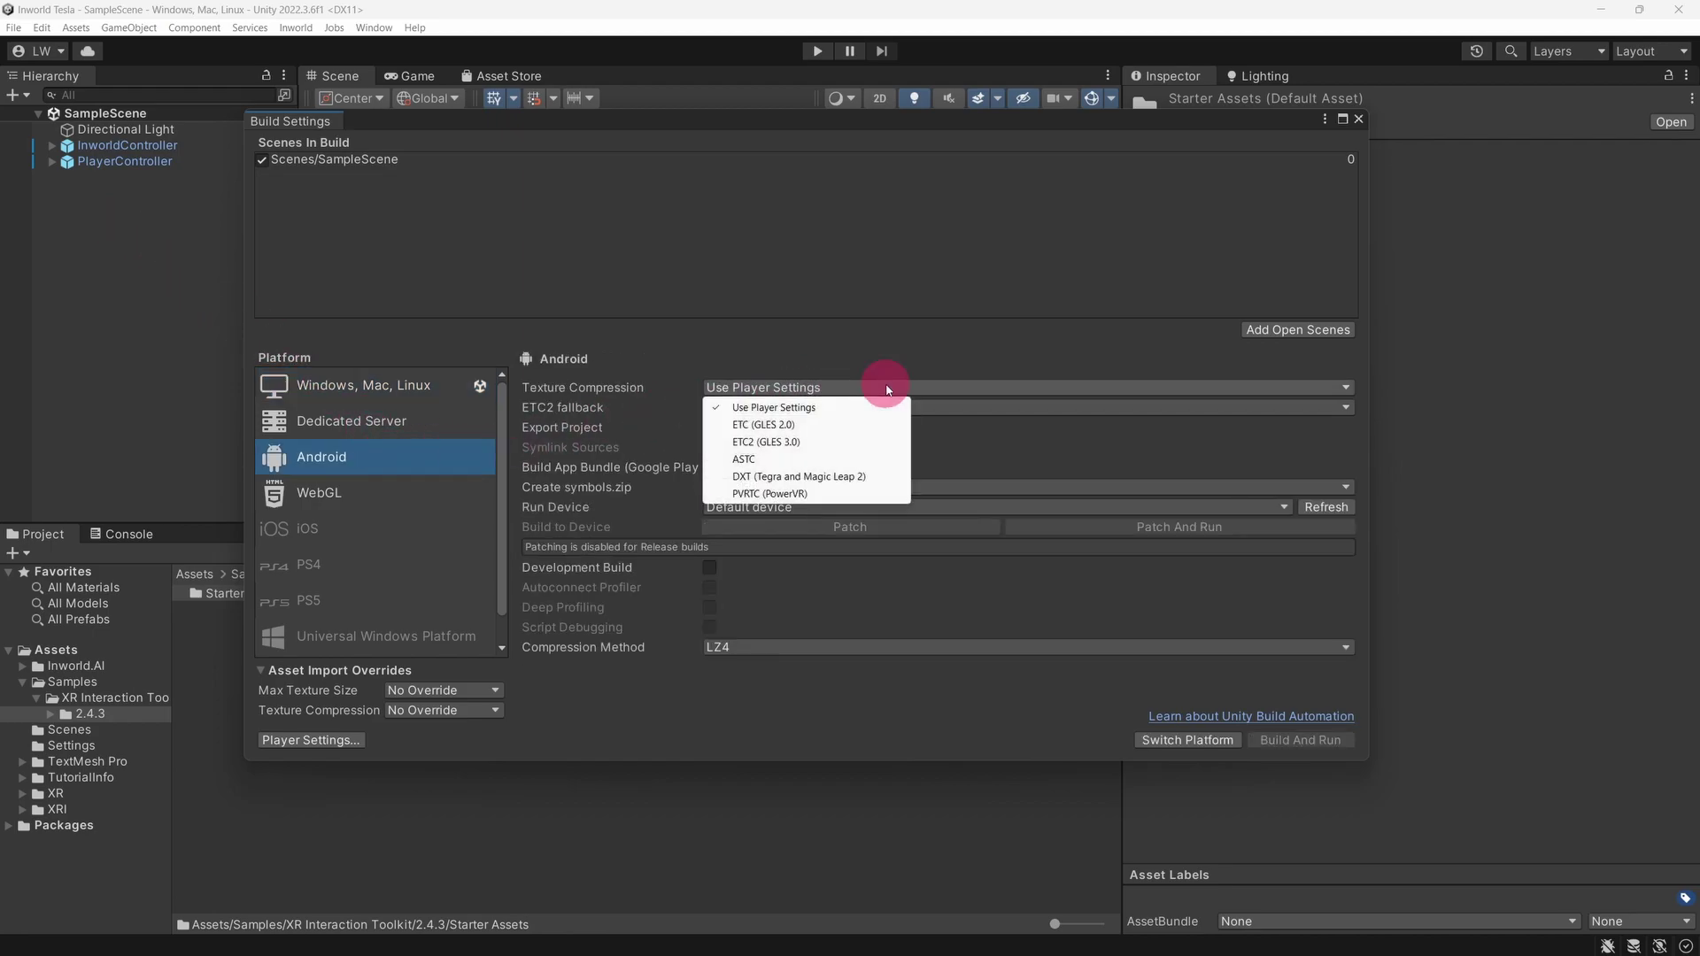
{"action": "left_click", "coordinate": [864, 464]}
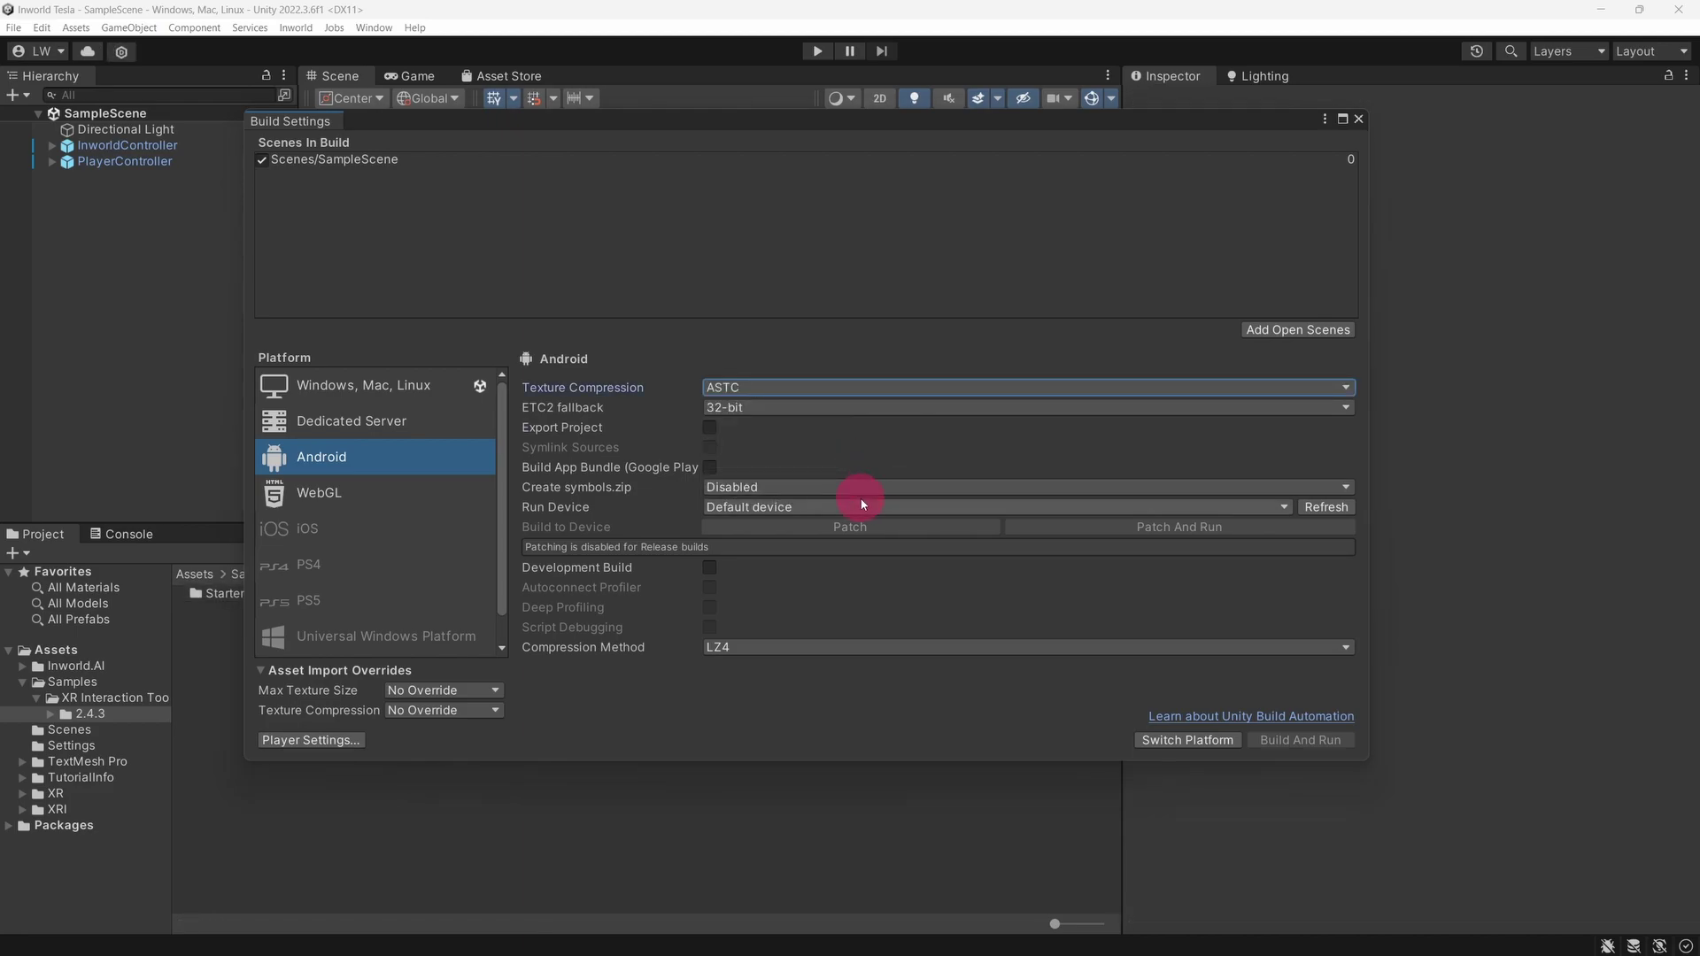
{"action": "left_click", "coordinate": [863, 503]}
{"action": "left_click", "coordinate": [861, 578]}
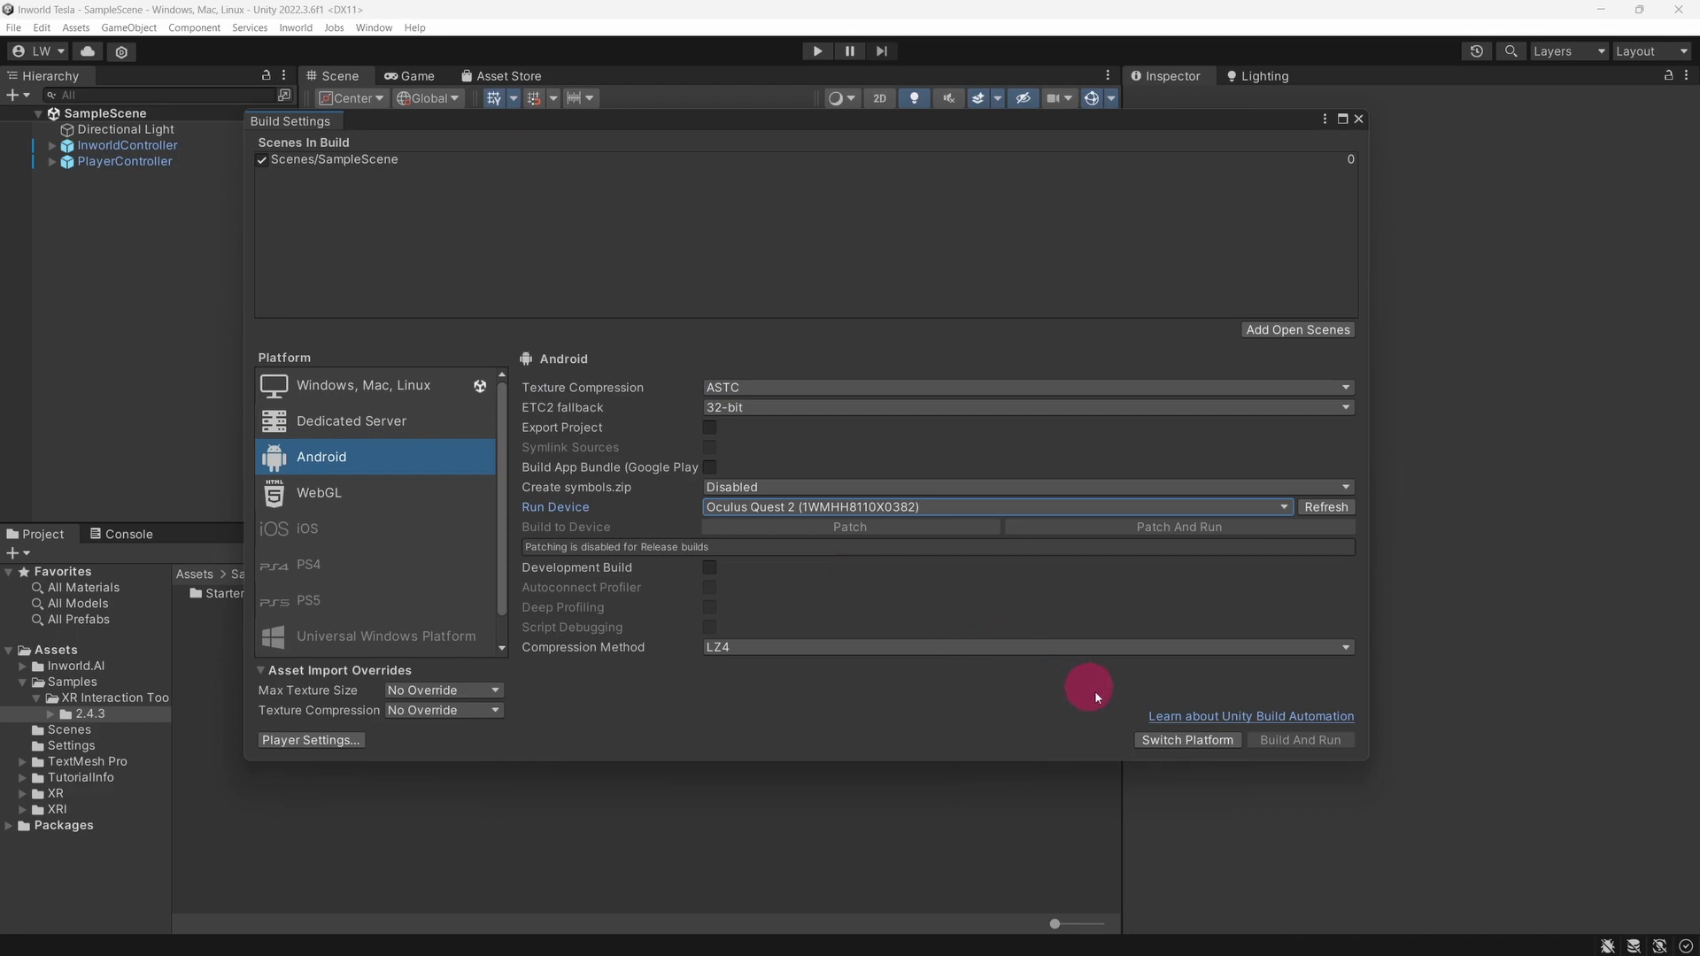
{"action": "left_click", "coordinate": [1175, 741]}
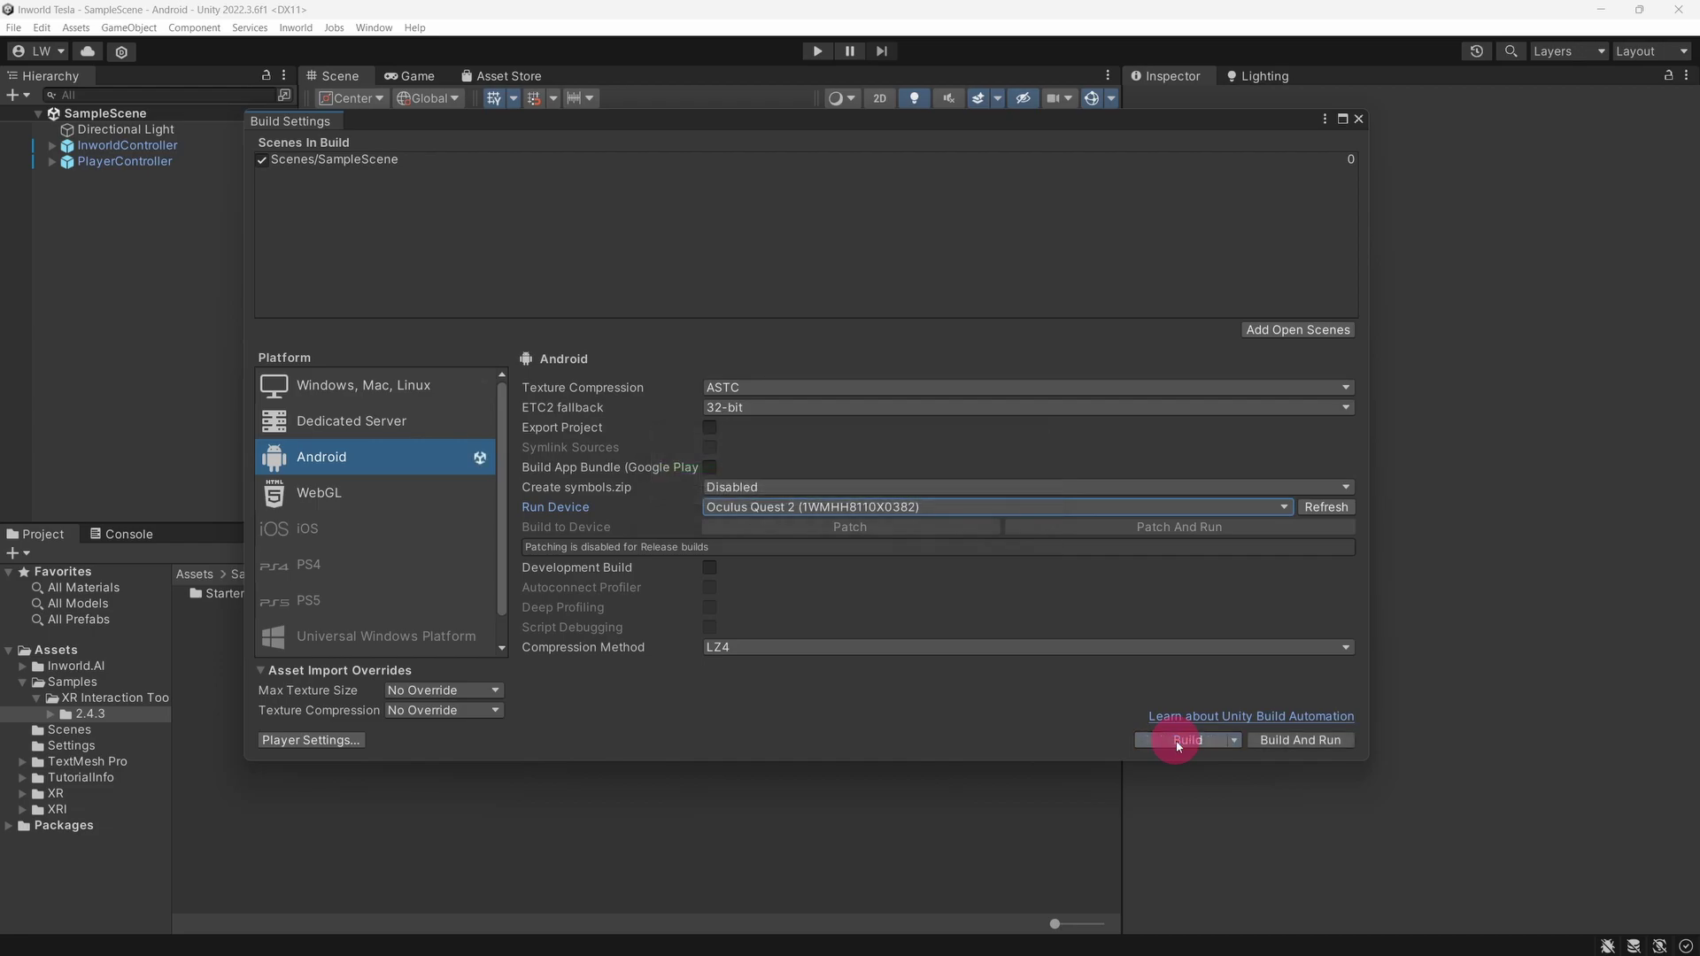
{"action": "left_click", "coordinate": [1358, 119]}
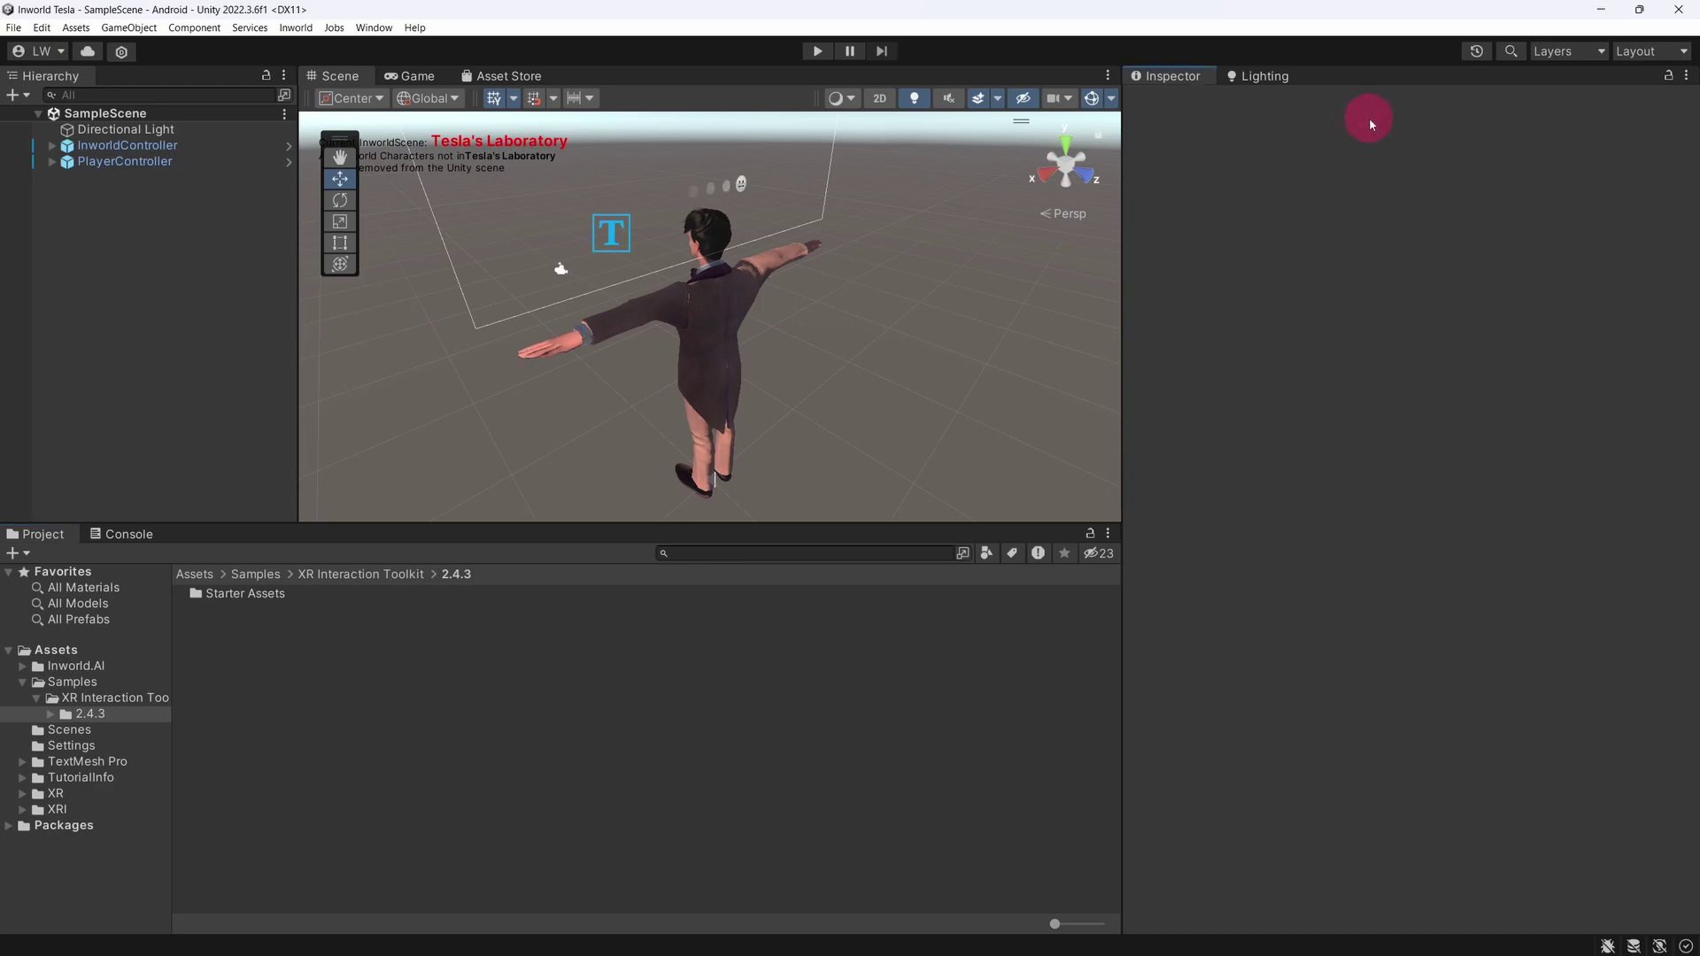
In Player settings, choose minimum API level 32 (Android 12L), the IL2CPP backend, and ARM64
{"action": "left_click", "coordinate": [47, 31]}
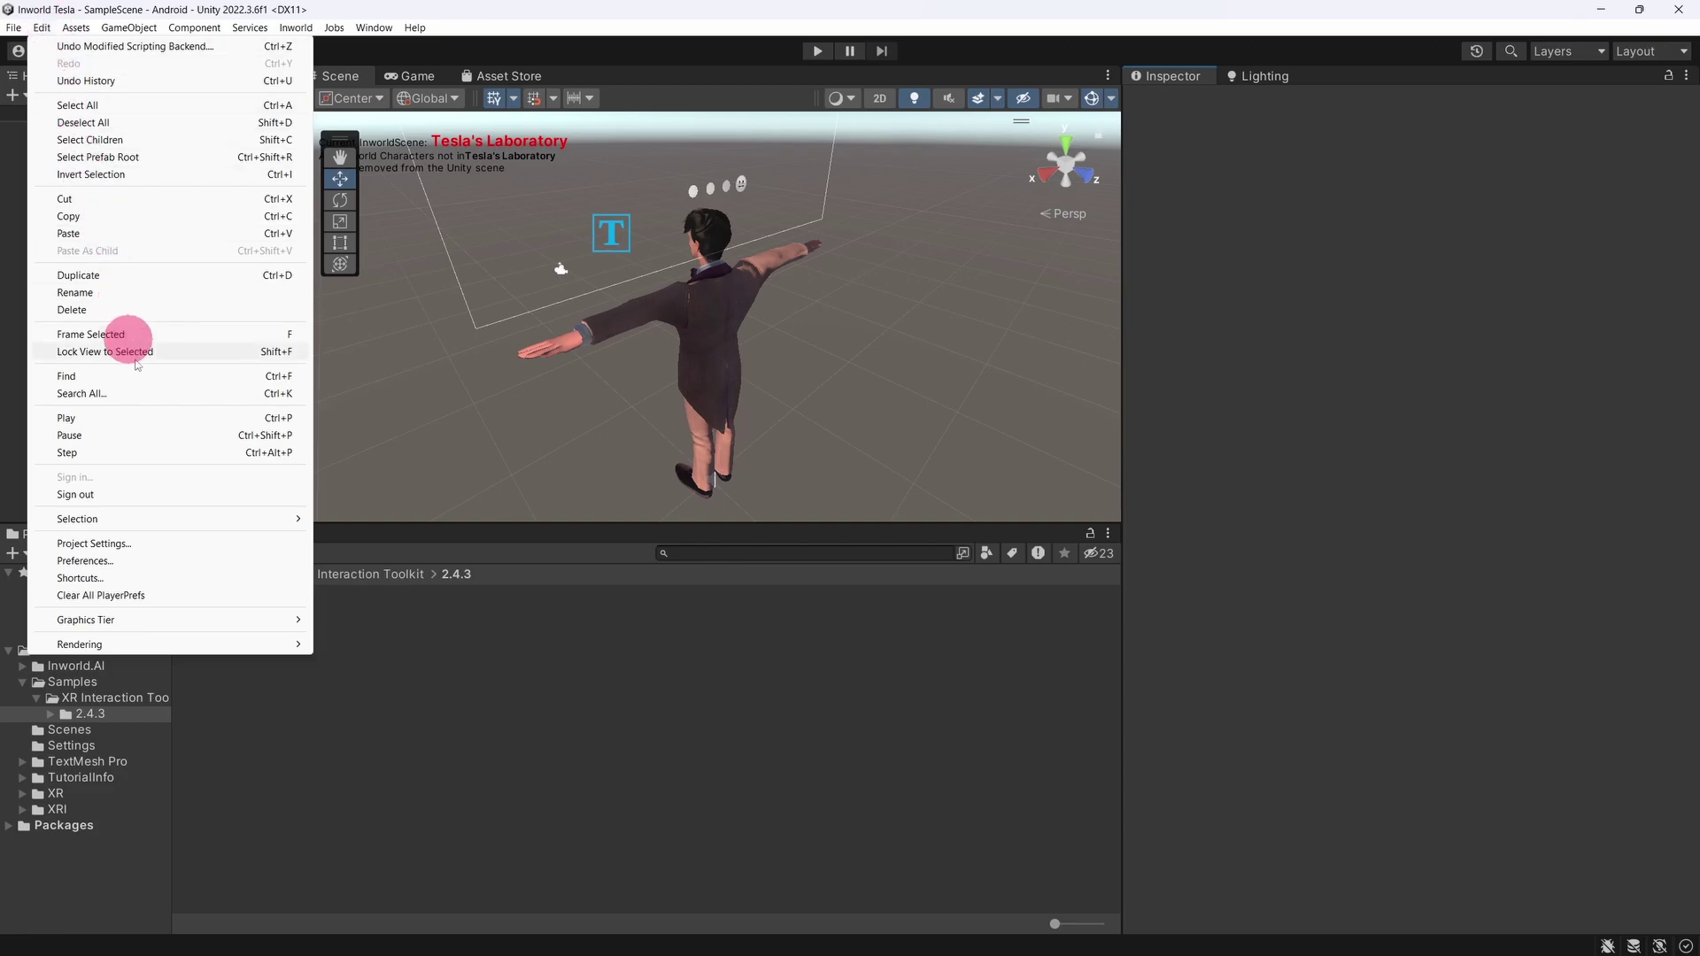
{"action": "left_click", "coordinate": [166, 545]}
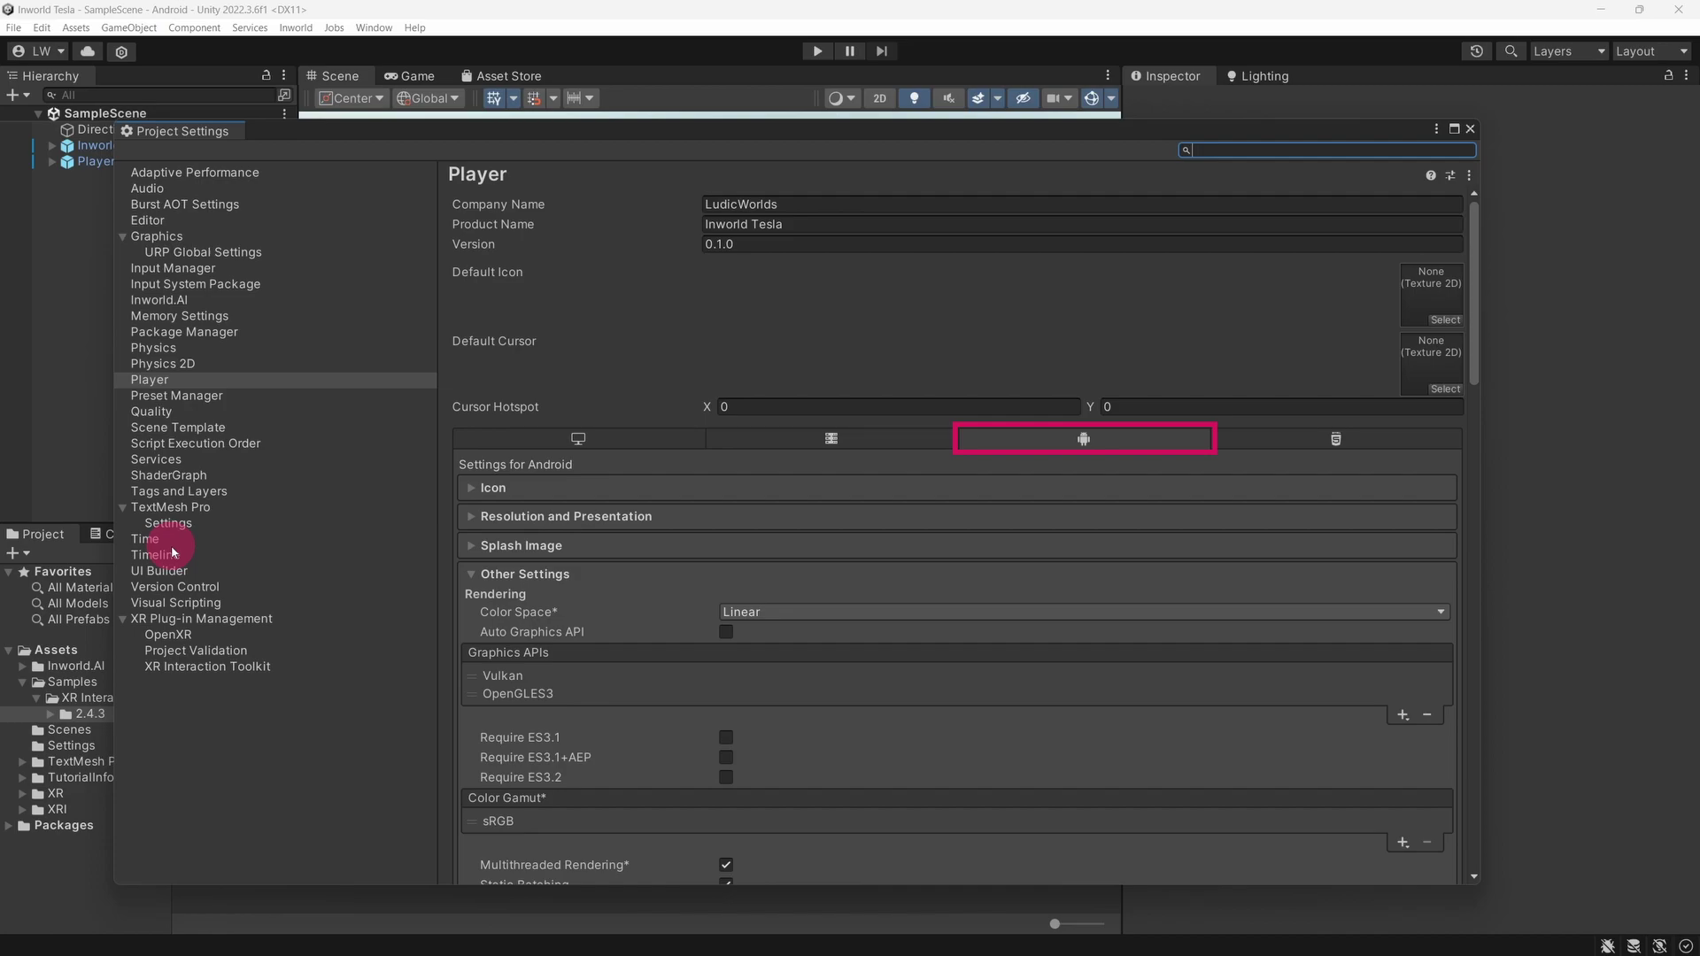
{"action": "left_click", "coordinate": [697, 676]}
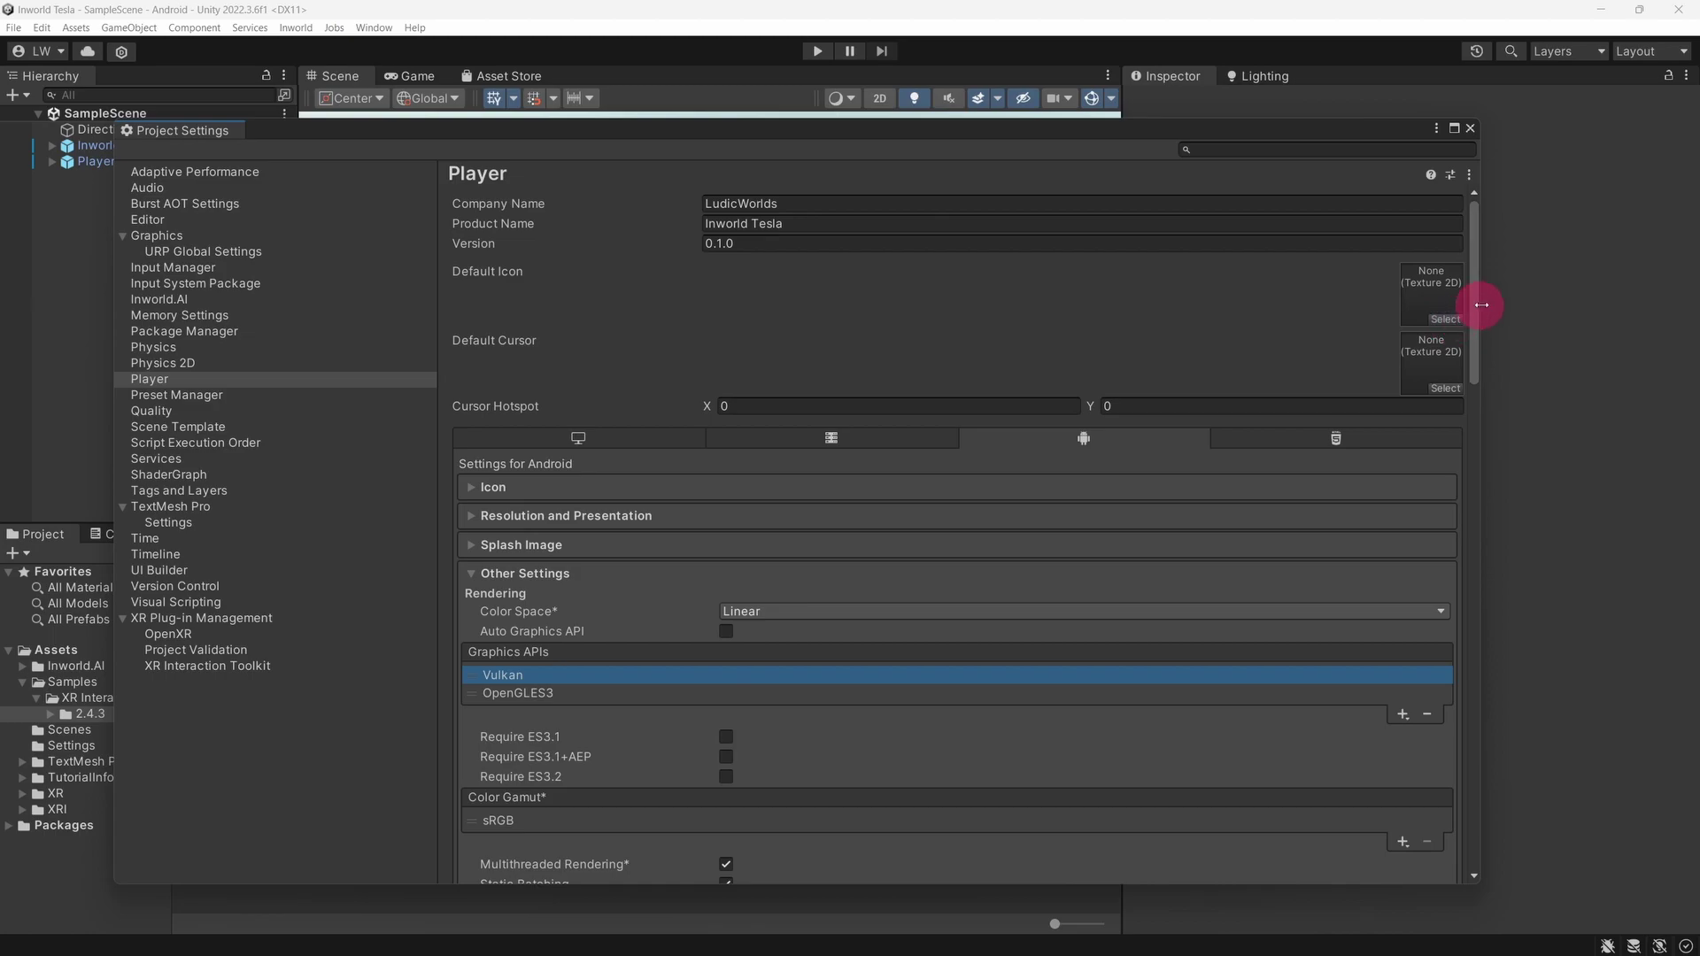
{"action": "scroll", "coordinate": [1461, 345], "scroll_direction": "down", "scroll_amount": 5}
{"action": "scroll", "coordinate": [1436, 452], "scroll_direction": "down", "scroll_amount": 5}
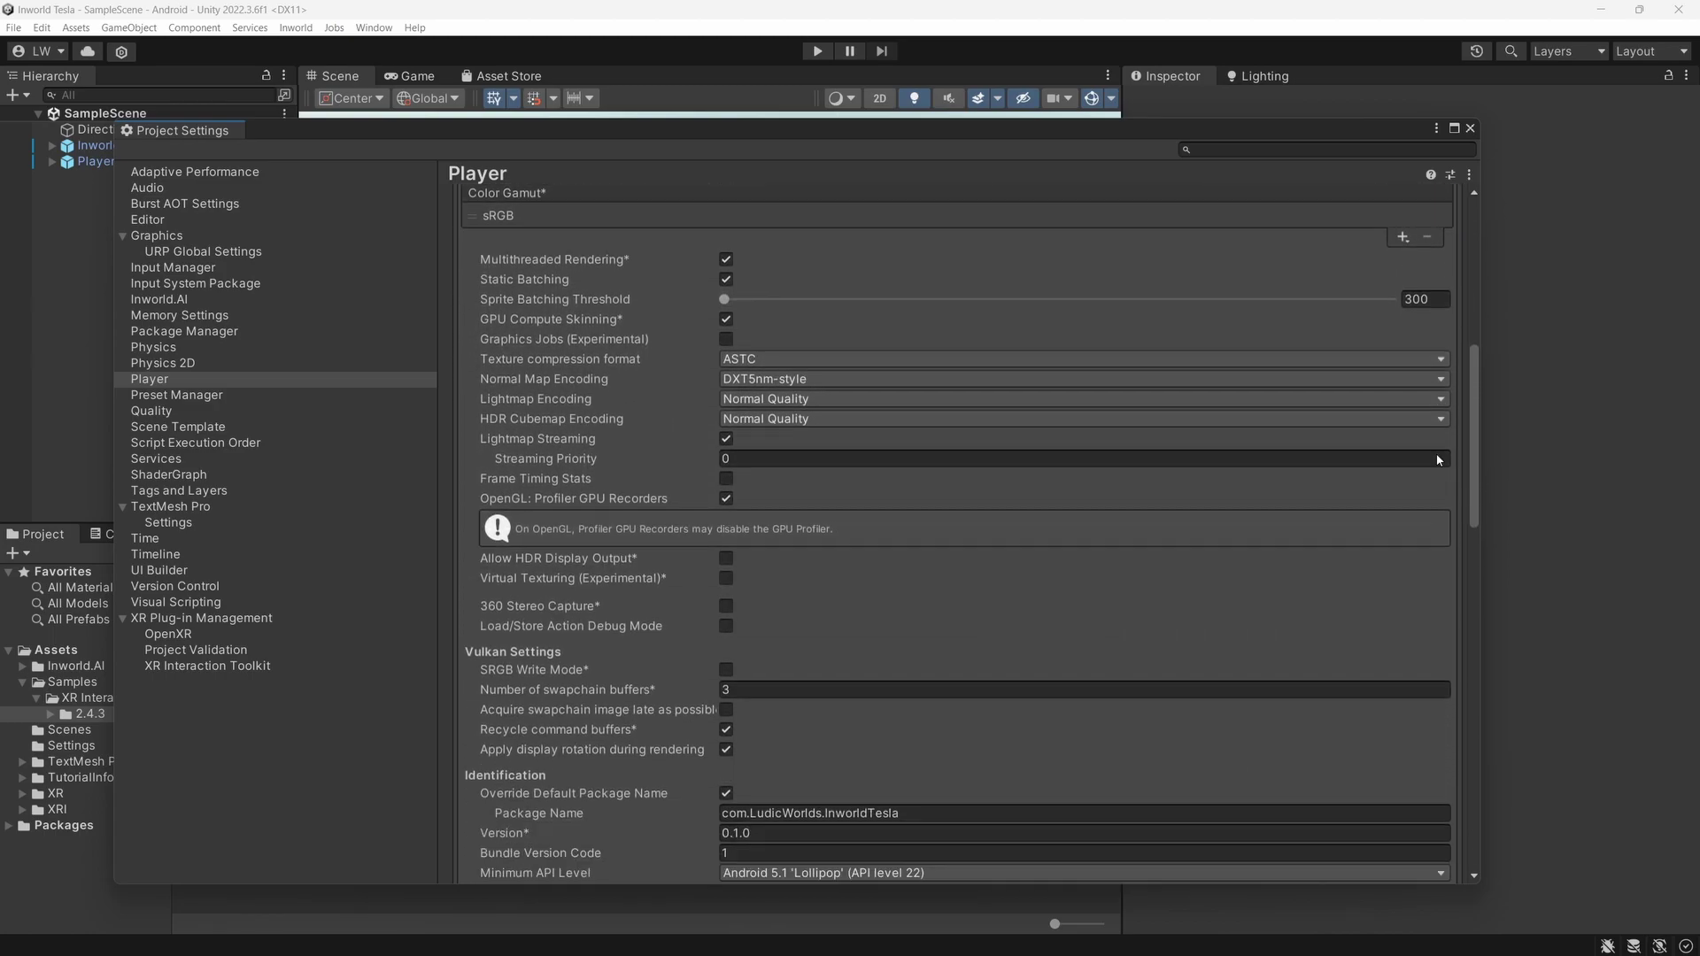
{"action": "scroll", "coordinate": [1427, 505], "scroll_direction": "down", "scroll_amount": 5}
{"action": "scroll", "coordinate": [1420, 554], "scroll_direction": "down", "scroll_amount": 5}
{"action": "left_click", "coordinate": [1421, 554]}
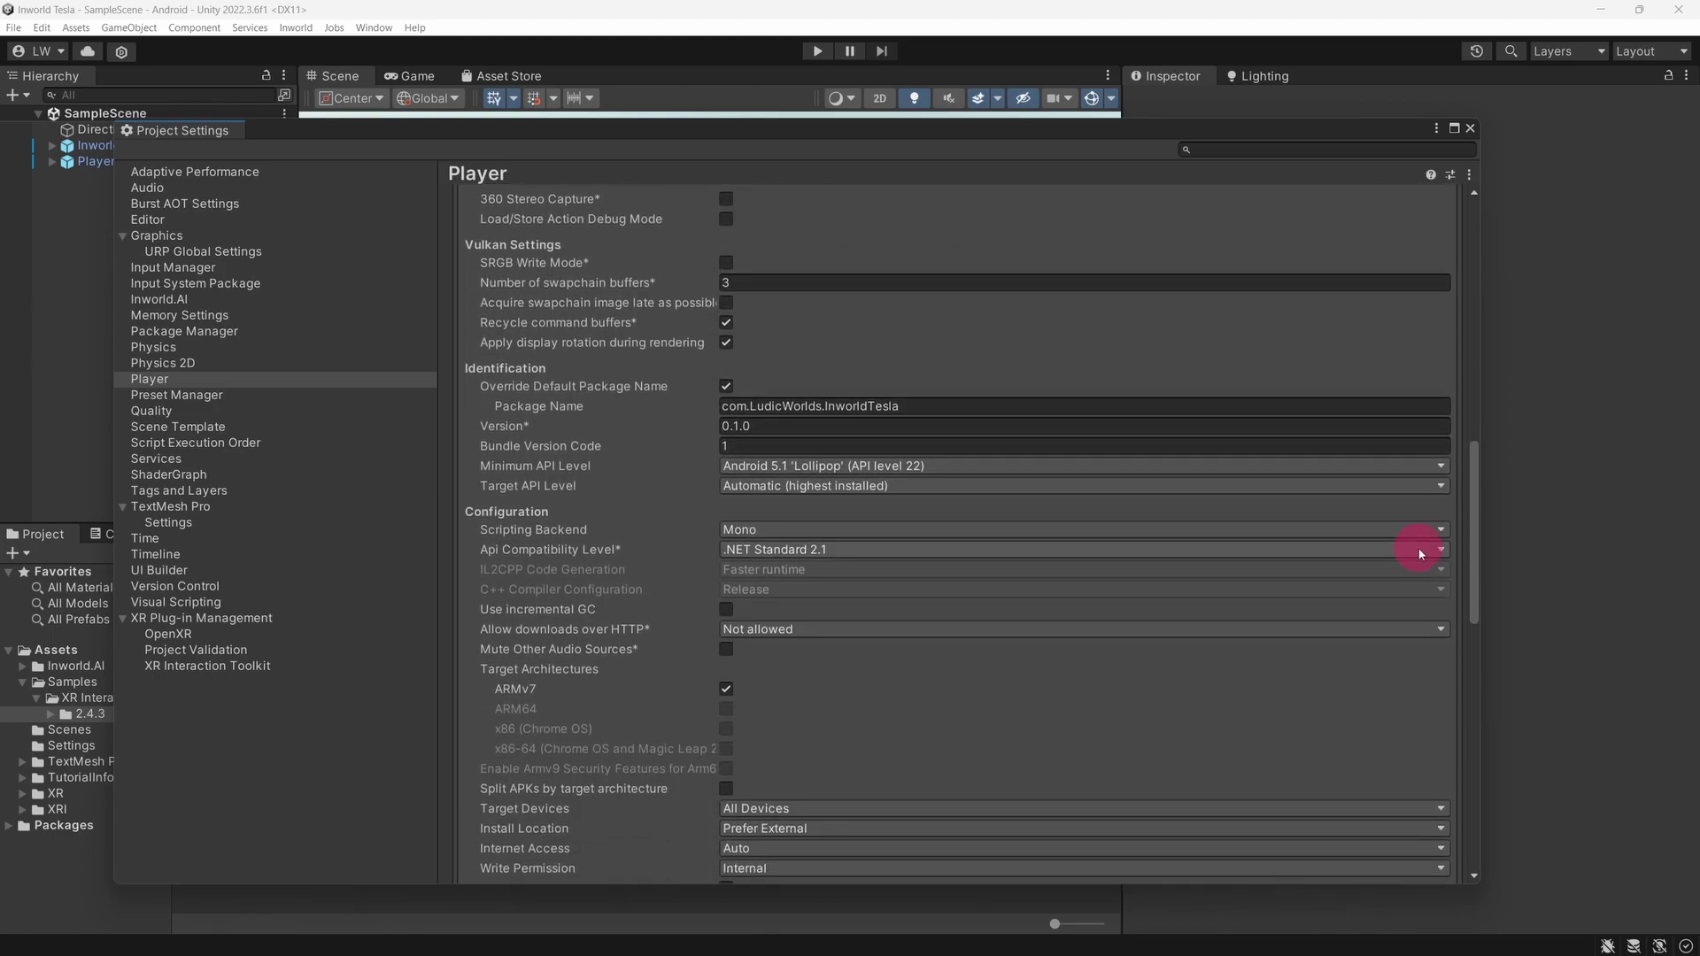
{"action": "left_click", "coordinate": [1109, 468]}
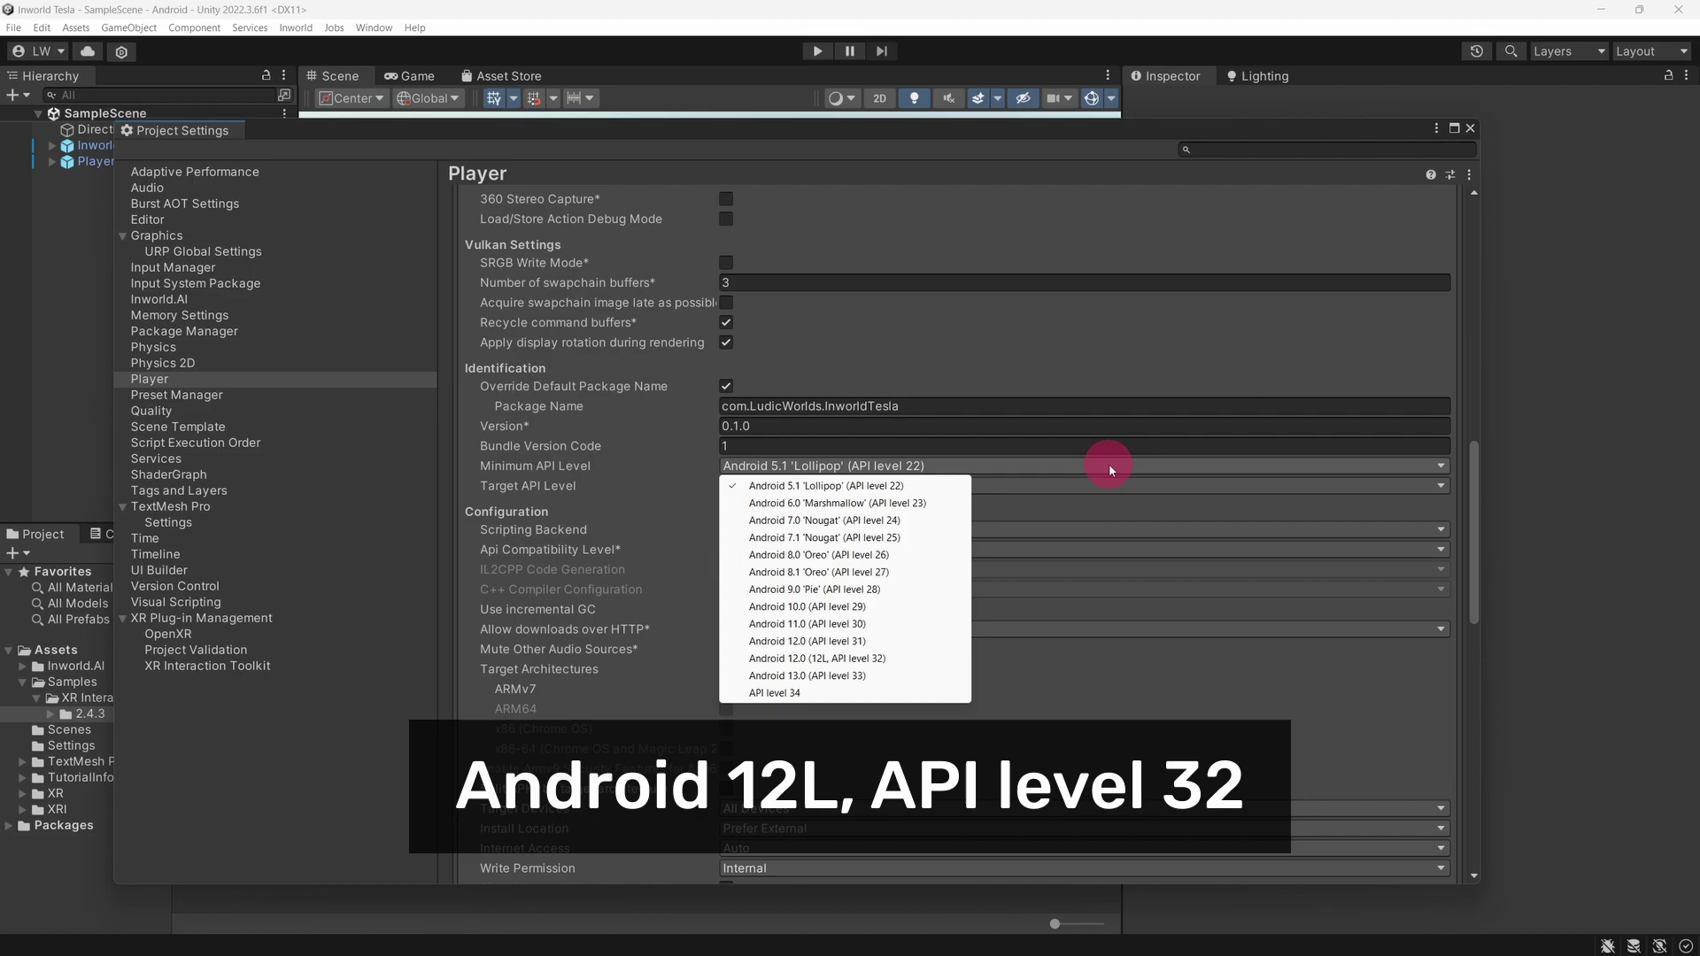
{"action": "left_click", "coordinate": [922, 659]}
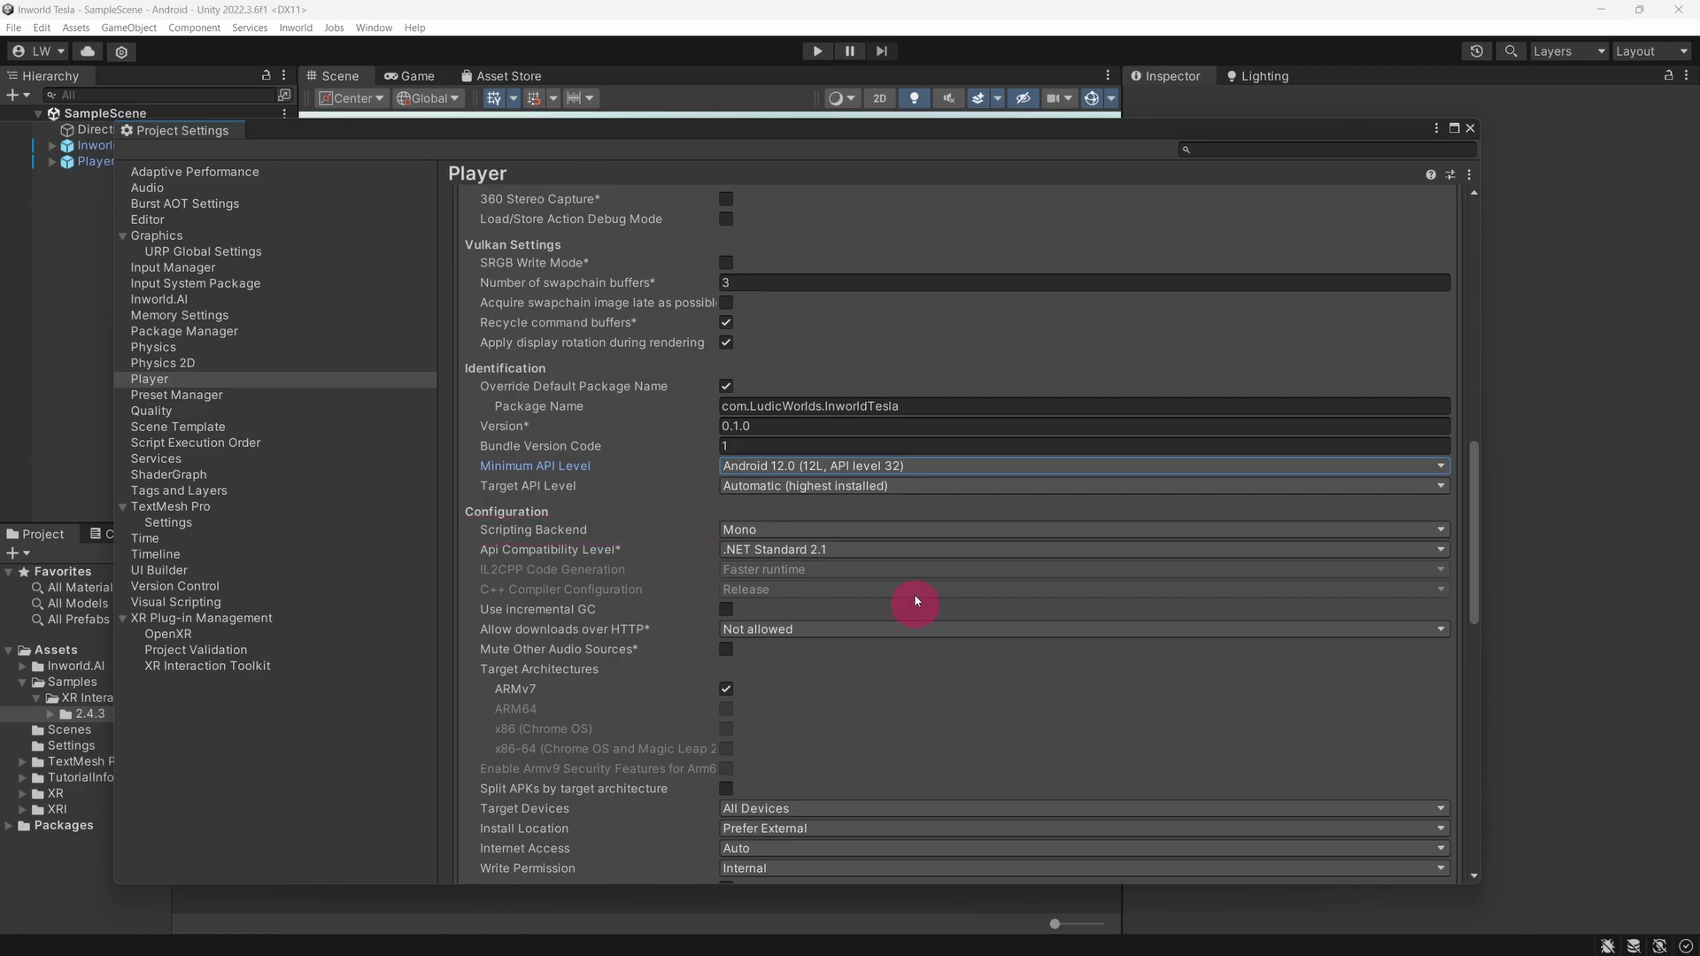
{"action": "left_click", "coordinate": [870, 529]}
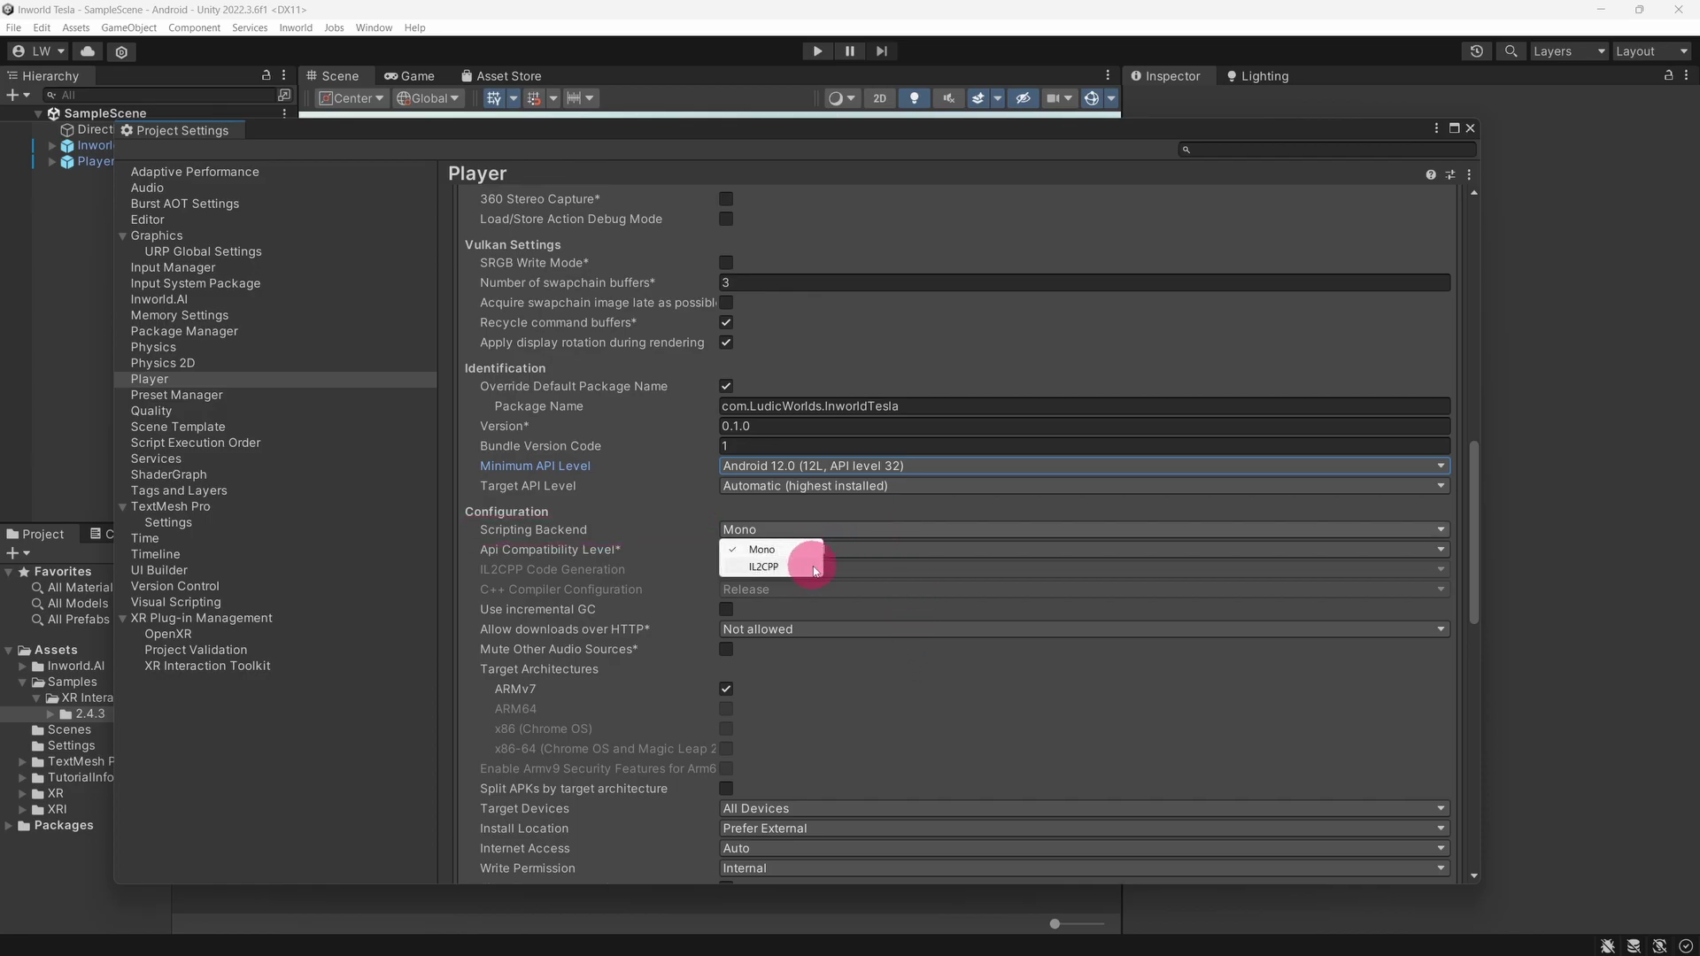
{"action": "left_click", "coordinate": [777, 568]}
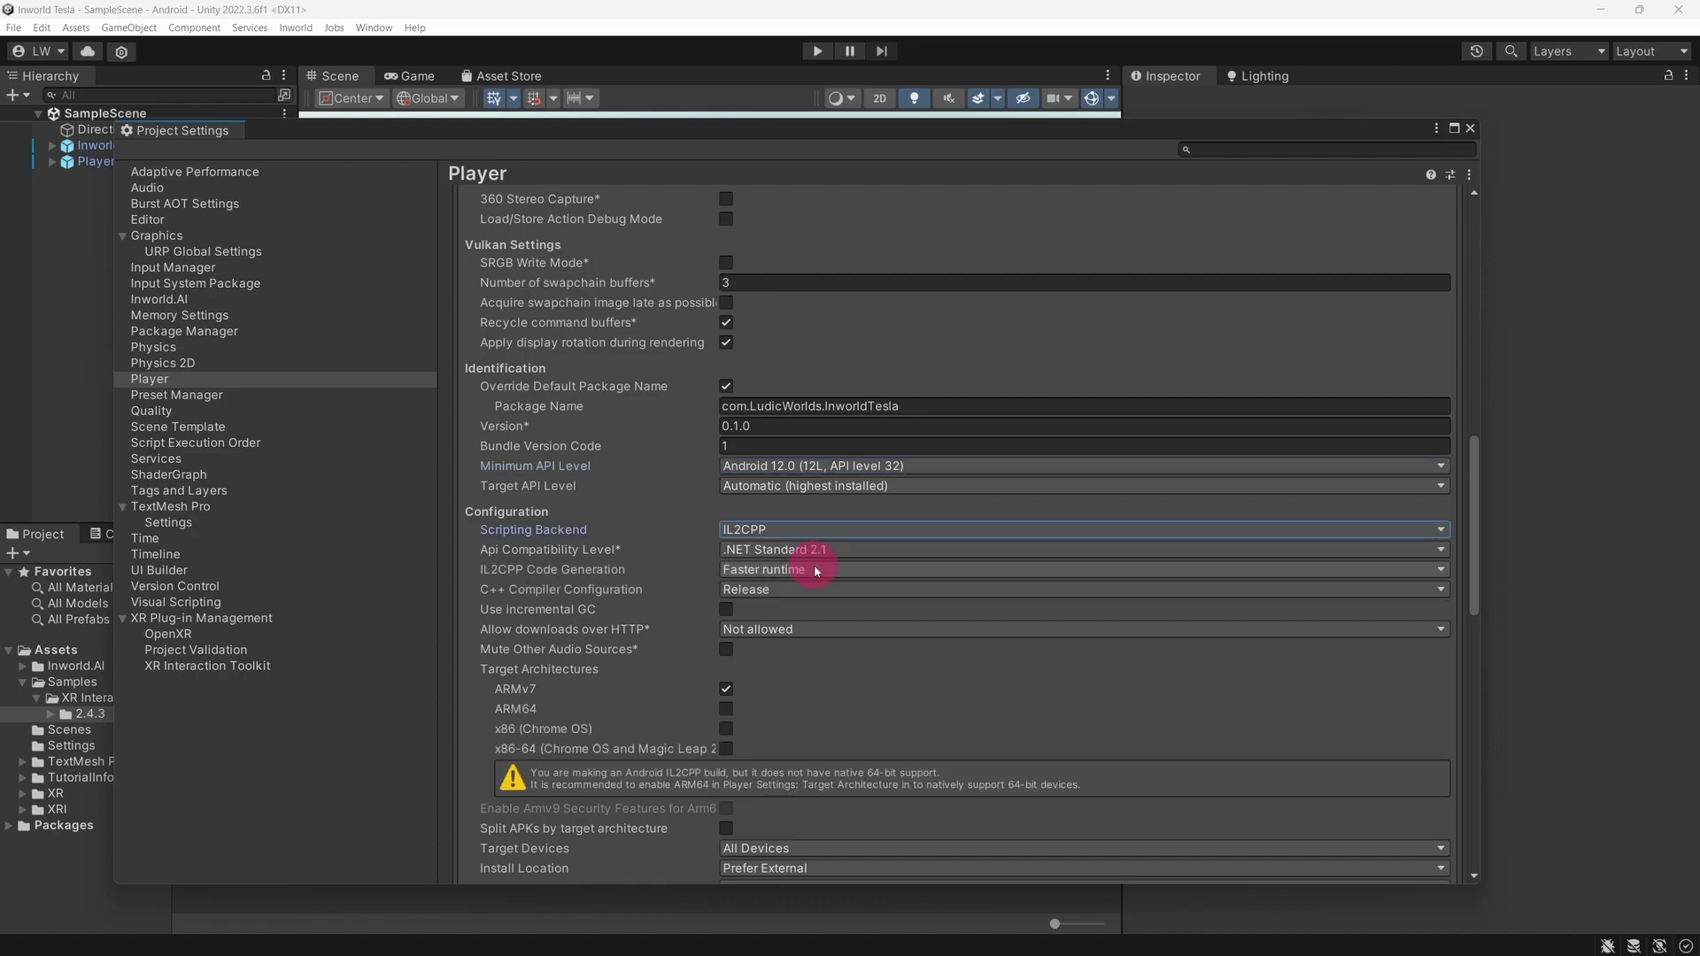
{"action": "left_click", "coordinate": [727, 709]}
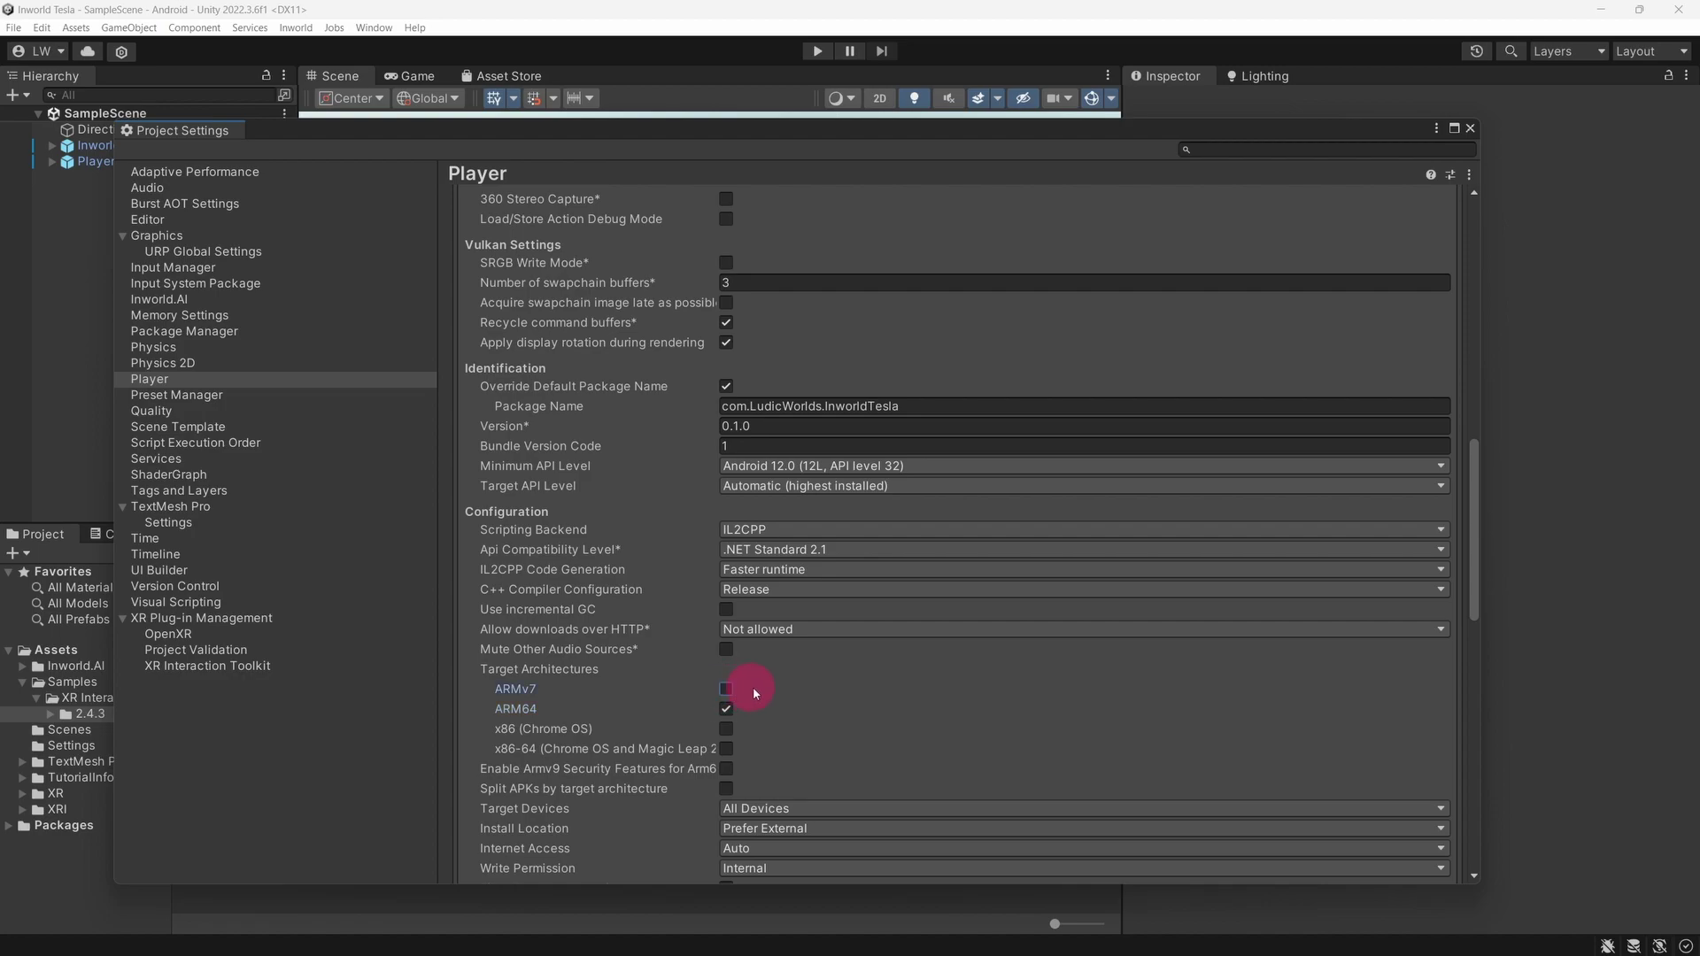
Delete the Performant and High Fidelity quality levels, keeping Balanced as the active level
{"action": "left_click", "coordinate": [221, 415]}
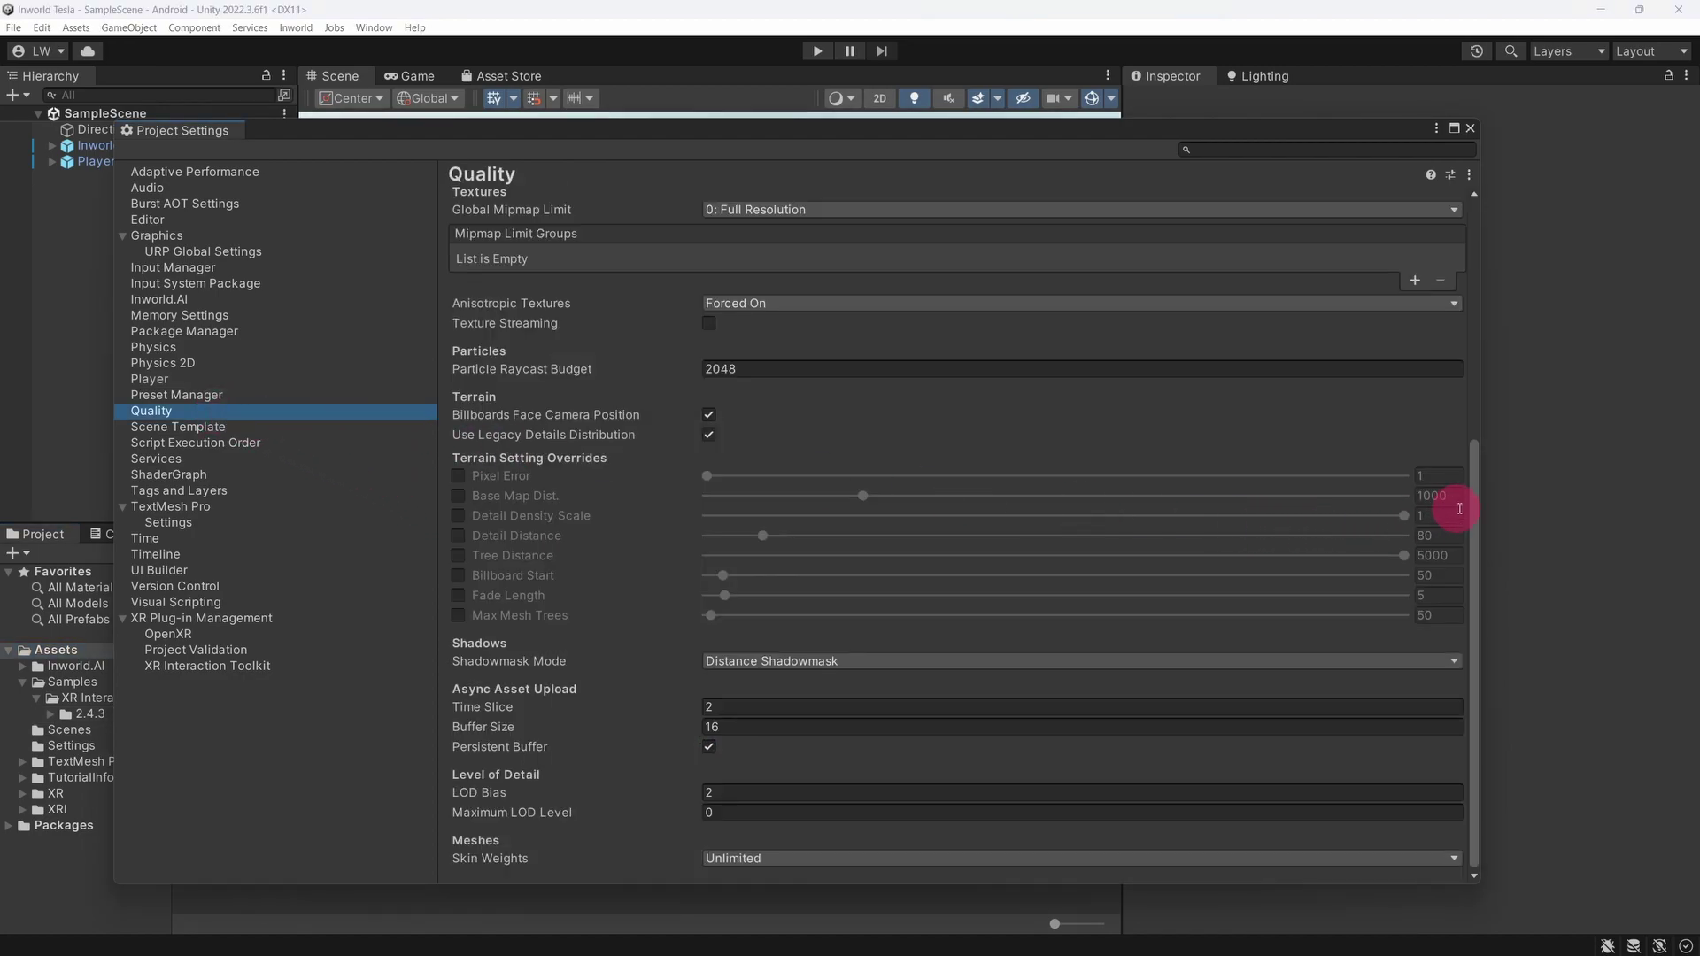
{"action": "left_click_drag", "start_coordinate": [1474, 506], "coordinate": [1447, 202]}
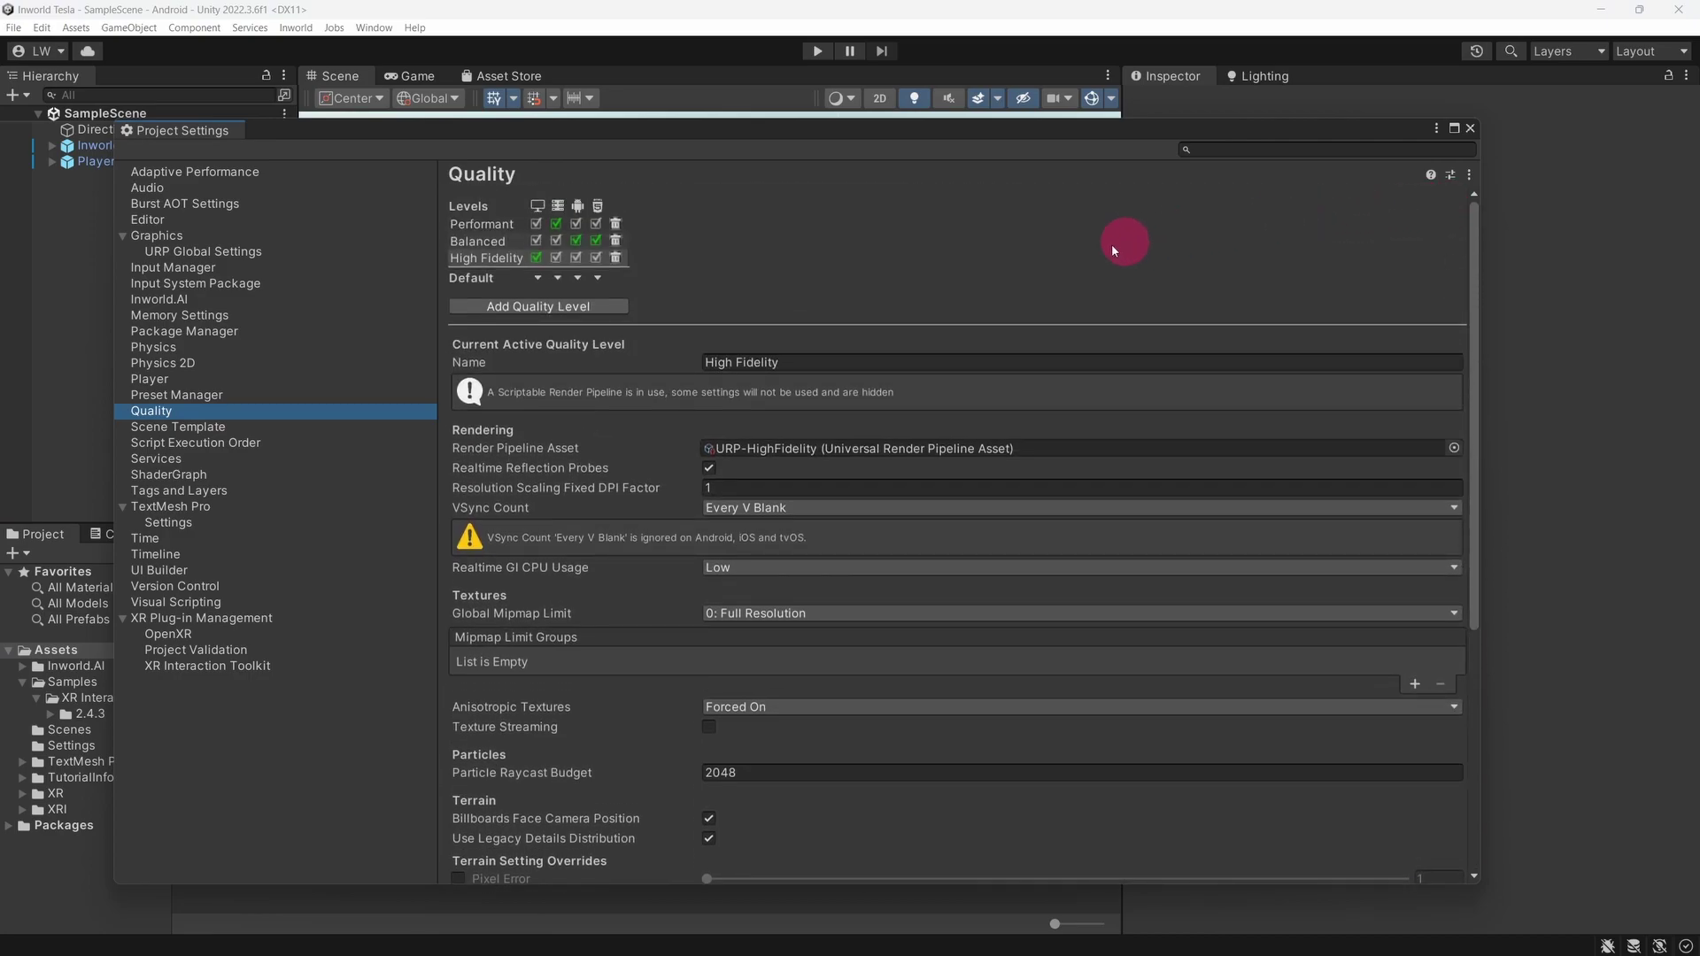
{"action": "left_click", "coordinate": [484, 242]}
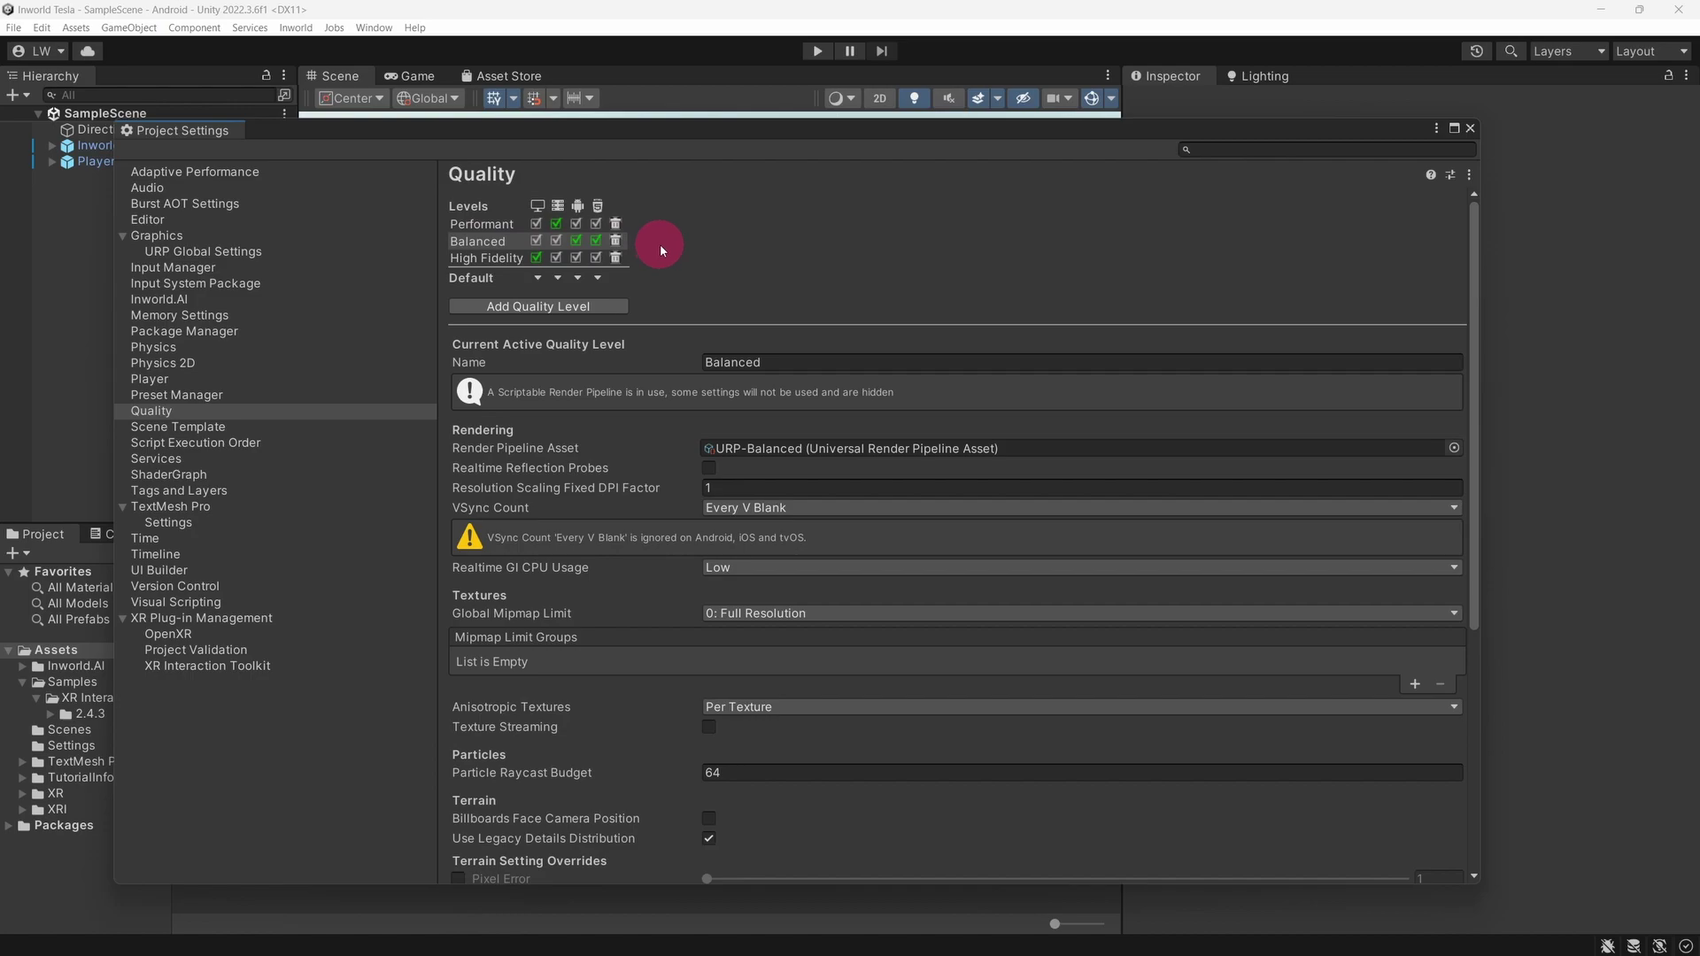
{"action": "left_click", "coordinate": [616, 223]}
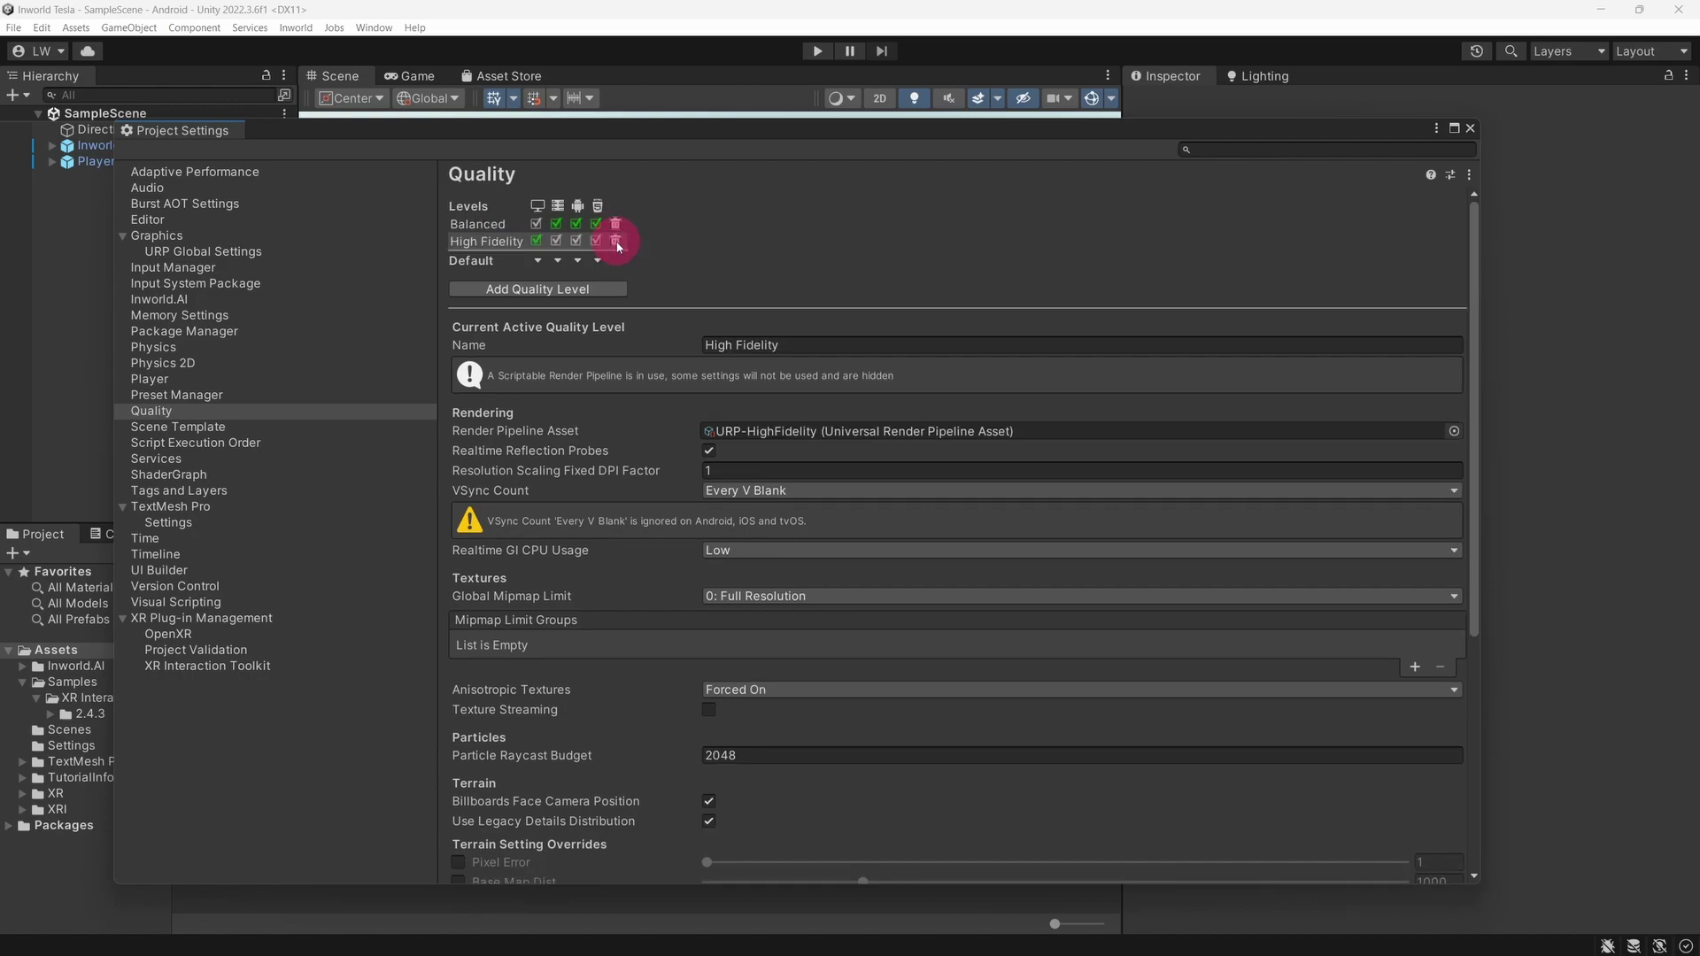
{"action": "left_click", "coordinate": [614, 241]}
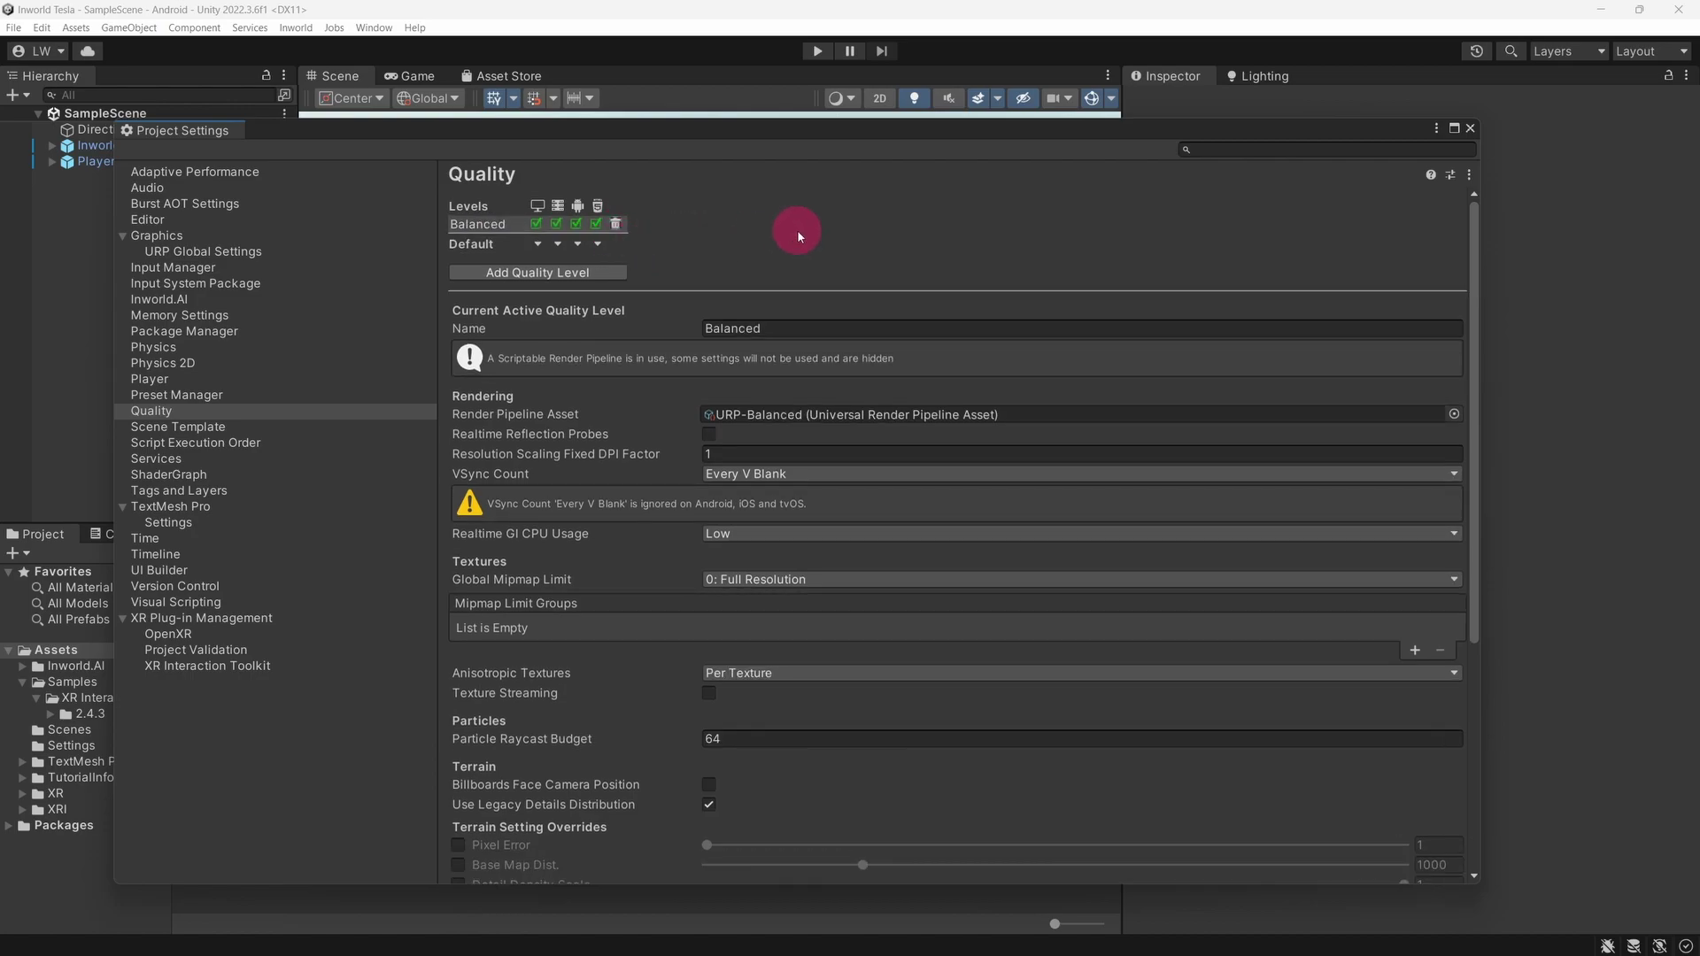
Set VSync Count to Don't Sync and Anisotropic Textures to Disabled, then close Project Settings
{"action": "left_click", "coordinate": [892, 475]}
{"action": "left_click", "coordinate": [855, 493]}
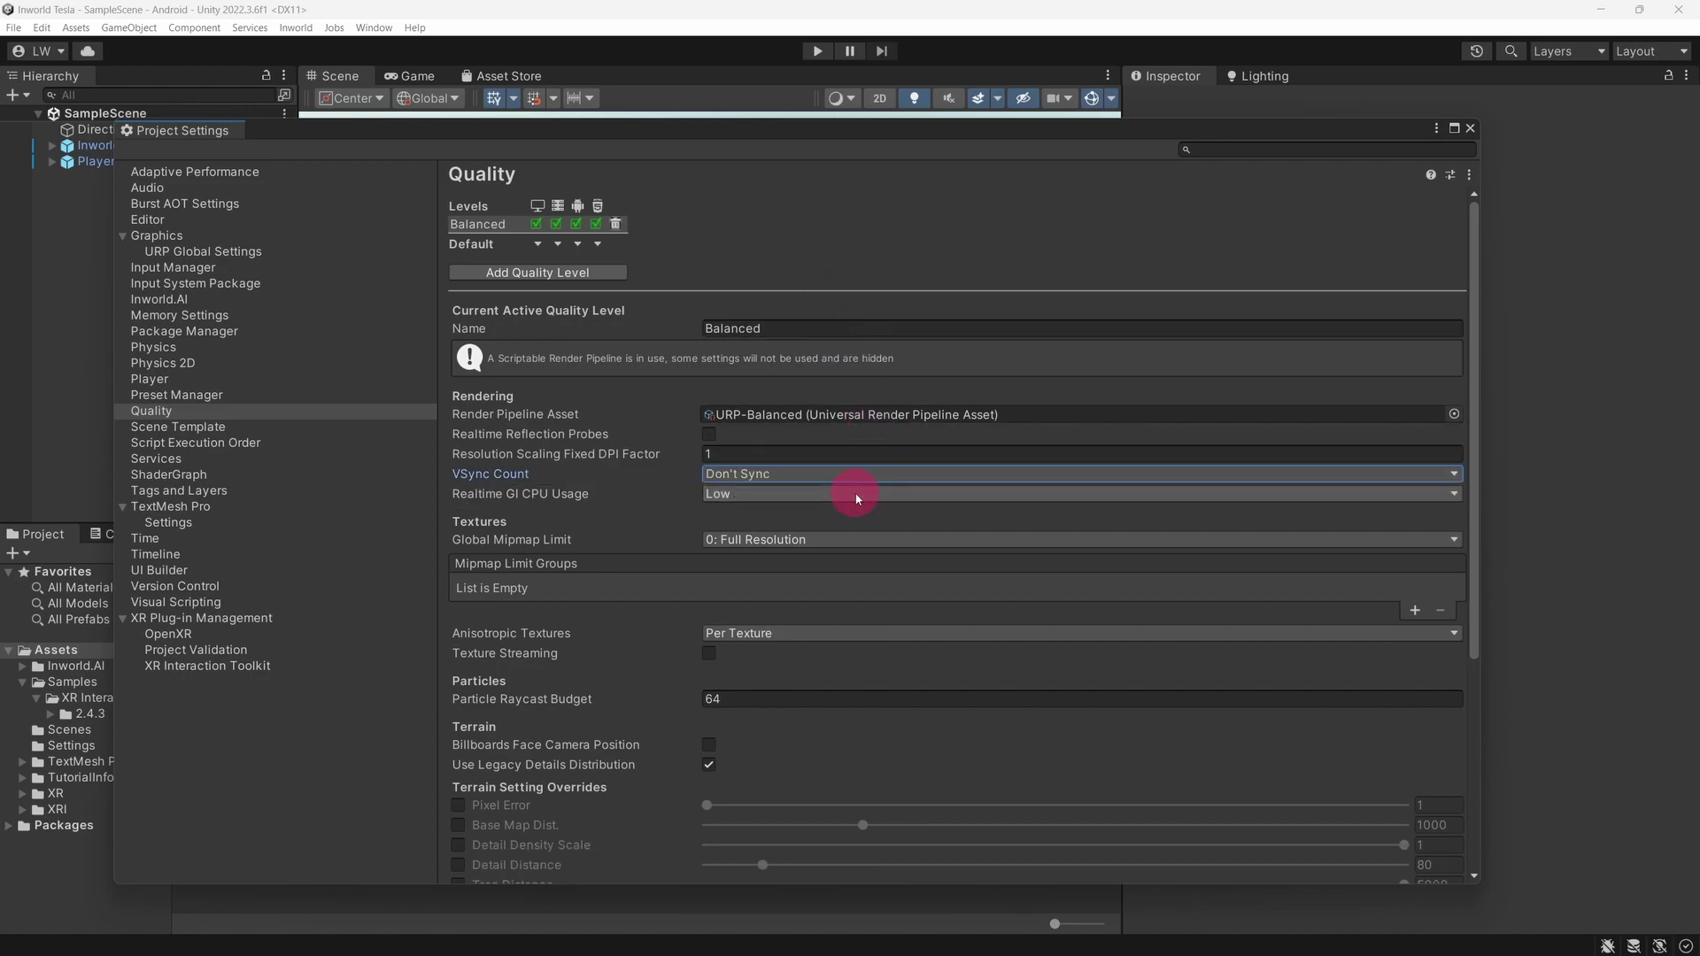
{"action": "left_click", "coordinate": [889, 632]}
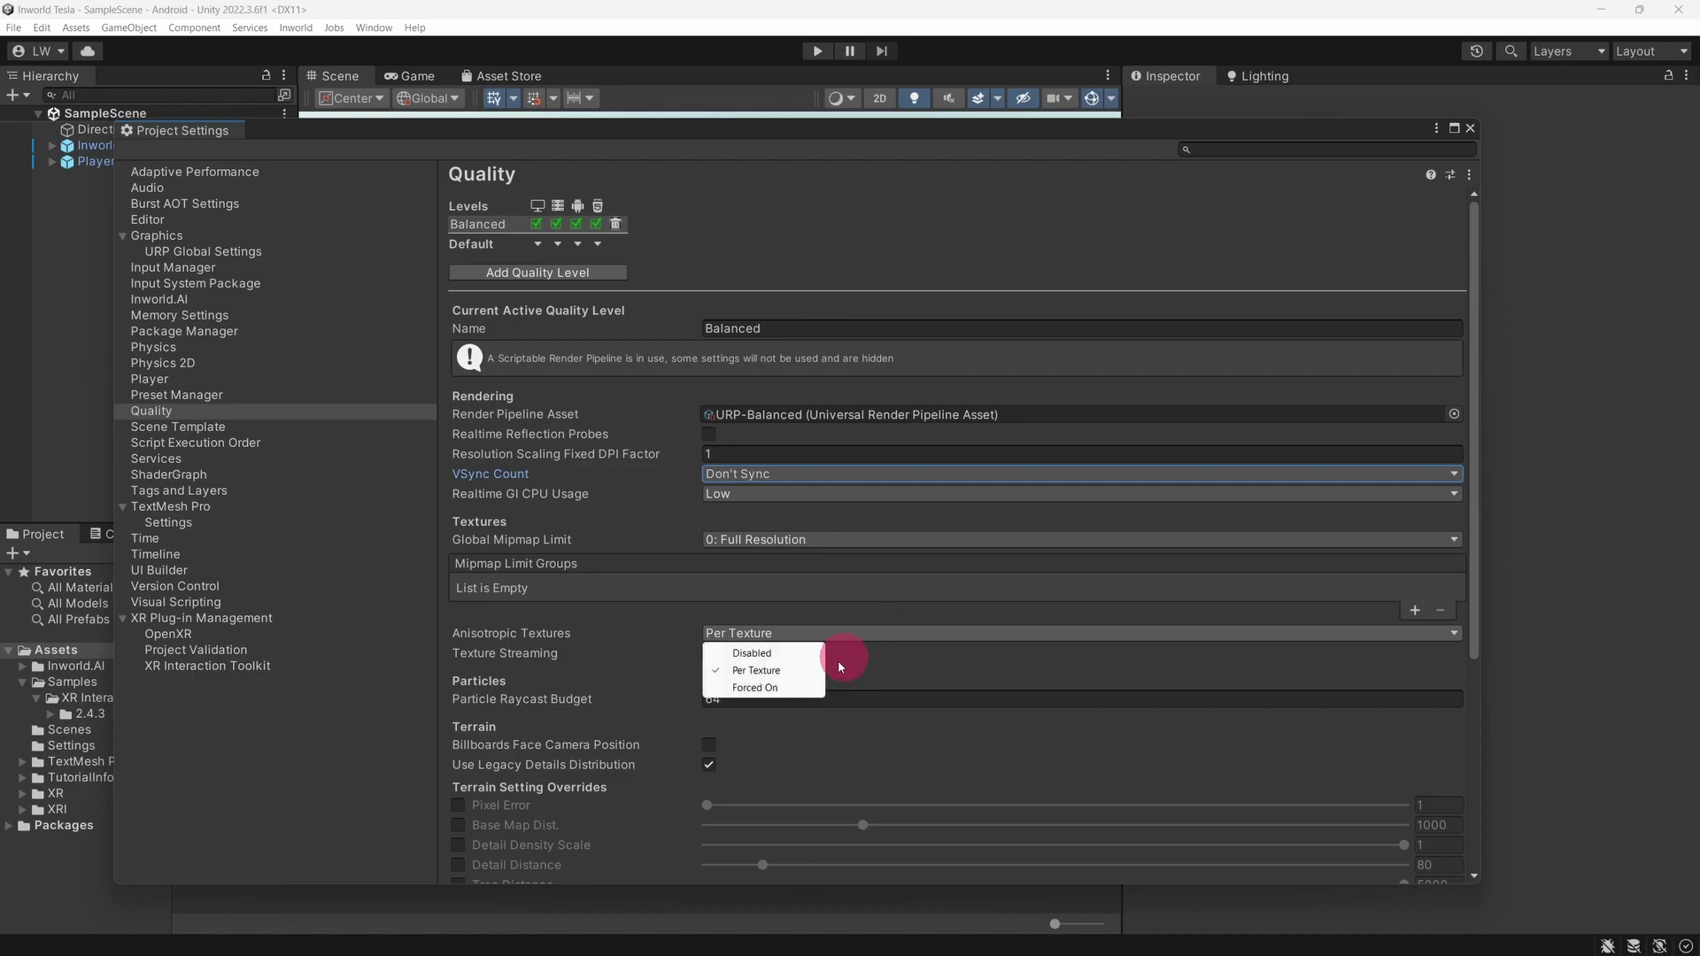
{"action": "left_click", "coordinate": [799, 654]}
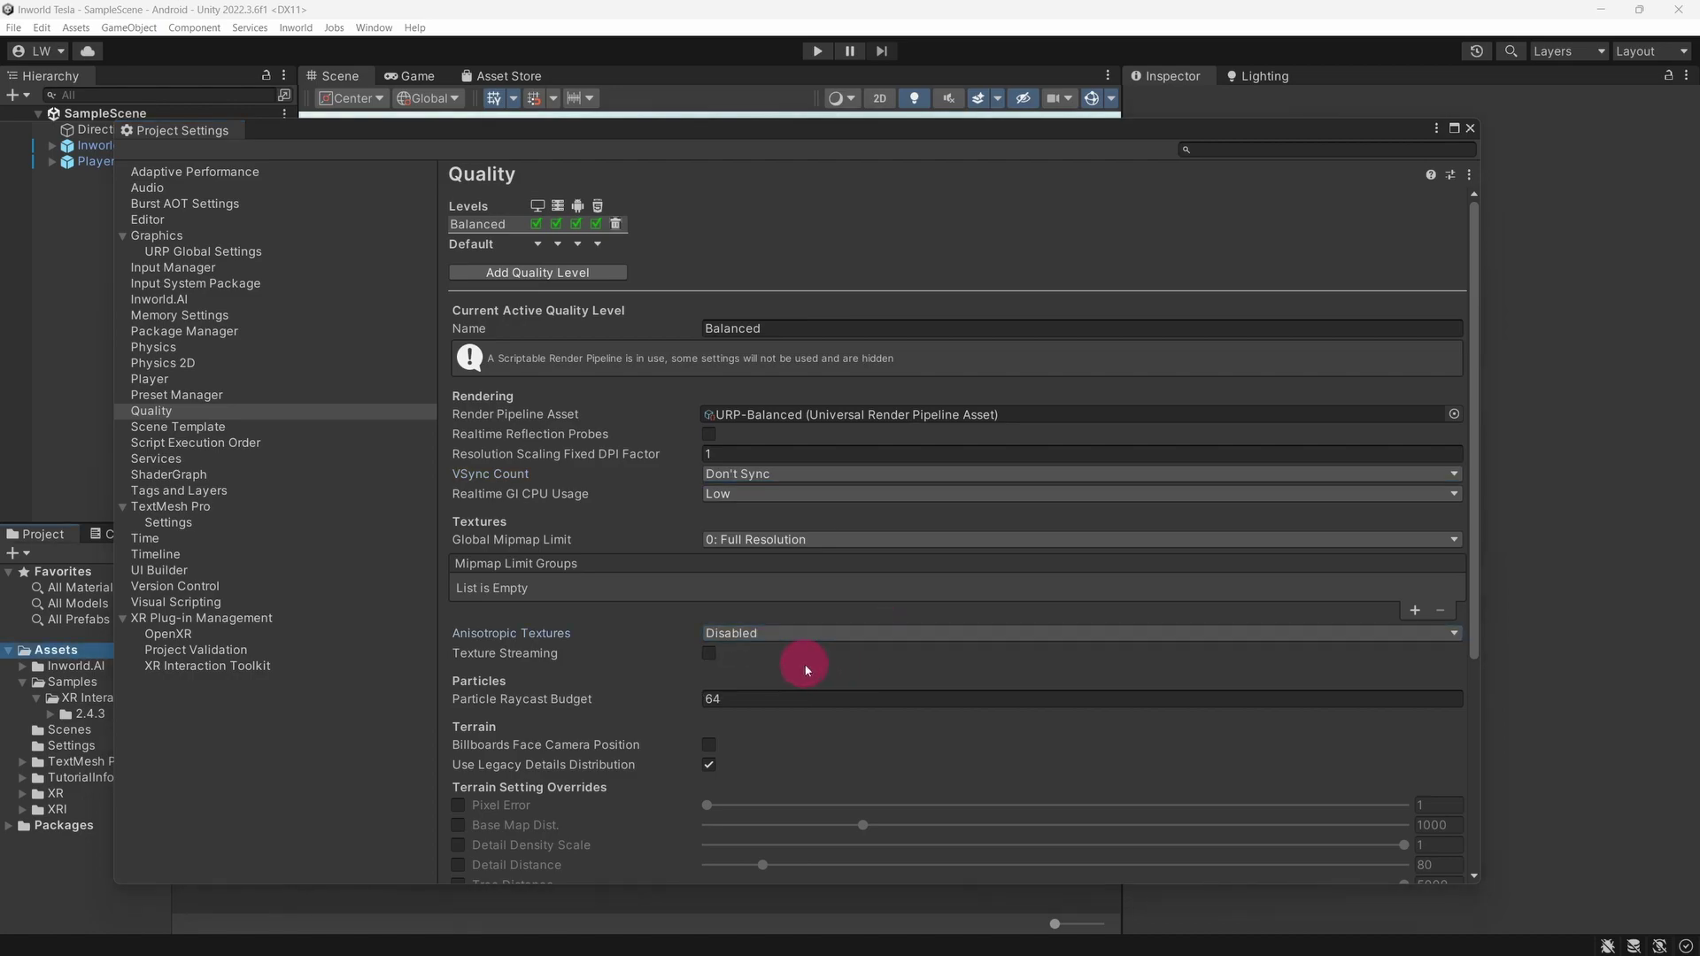
{"action": "left_click", "coordinate": [1470, 127]}
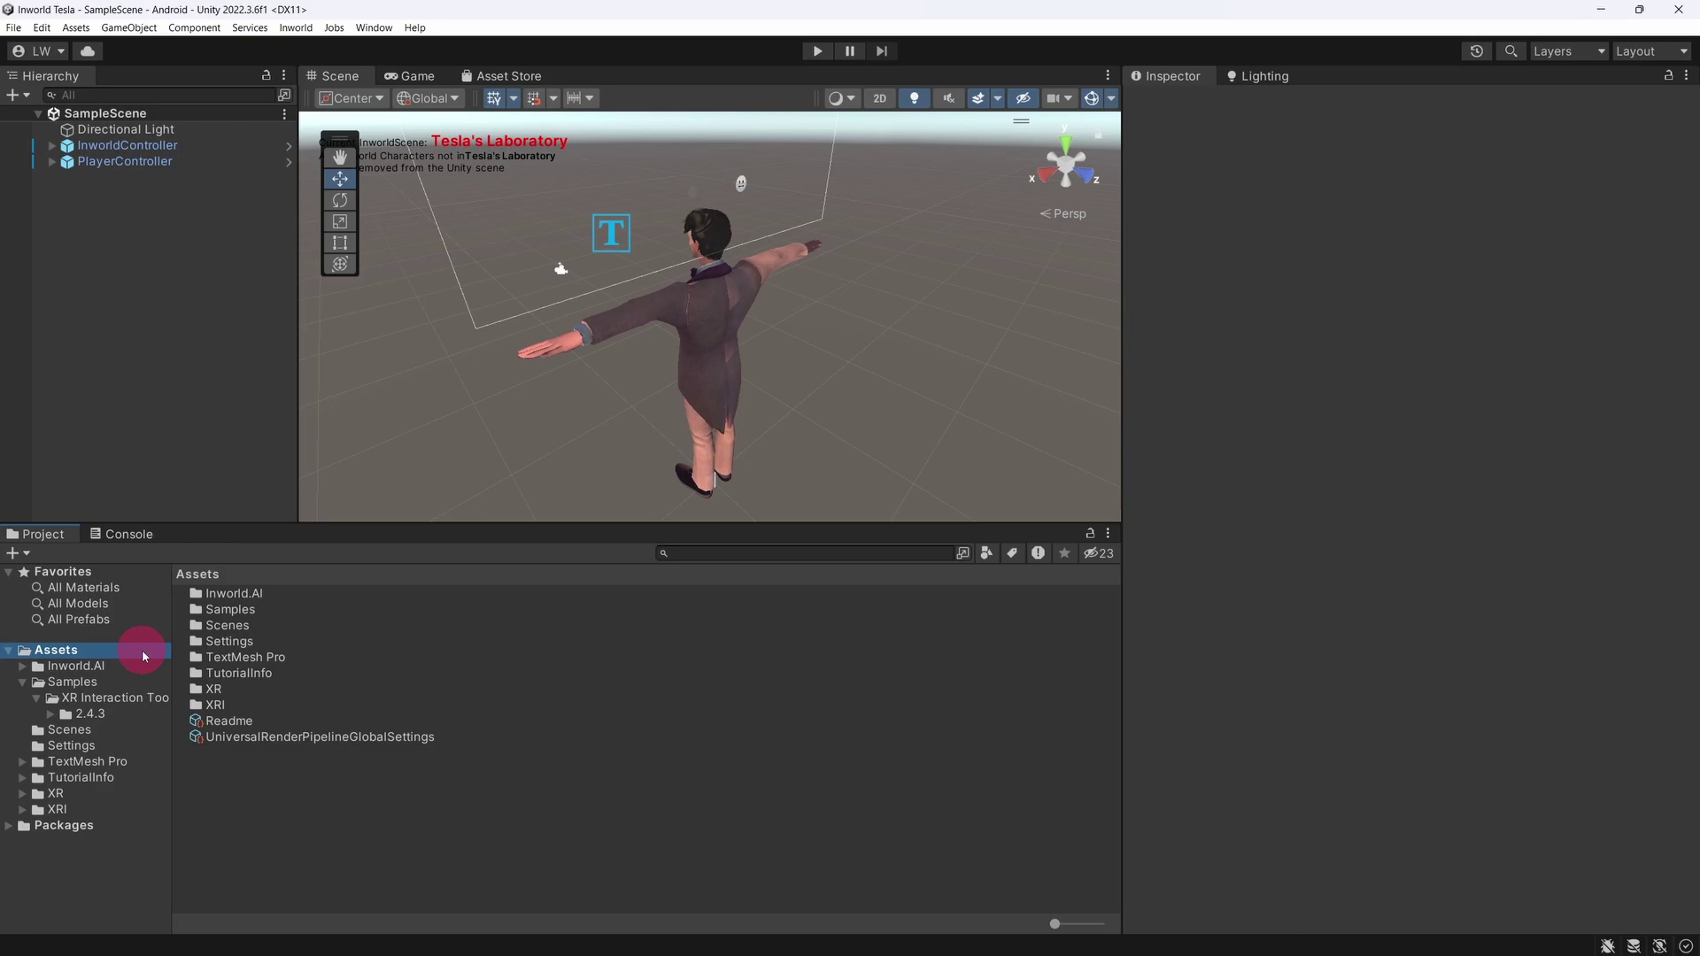
Delete URP-HighFidelity, URP-Performant and their renderers from the Settings folder
{"action": "left_click", "coordinate": [140, 748]}
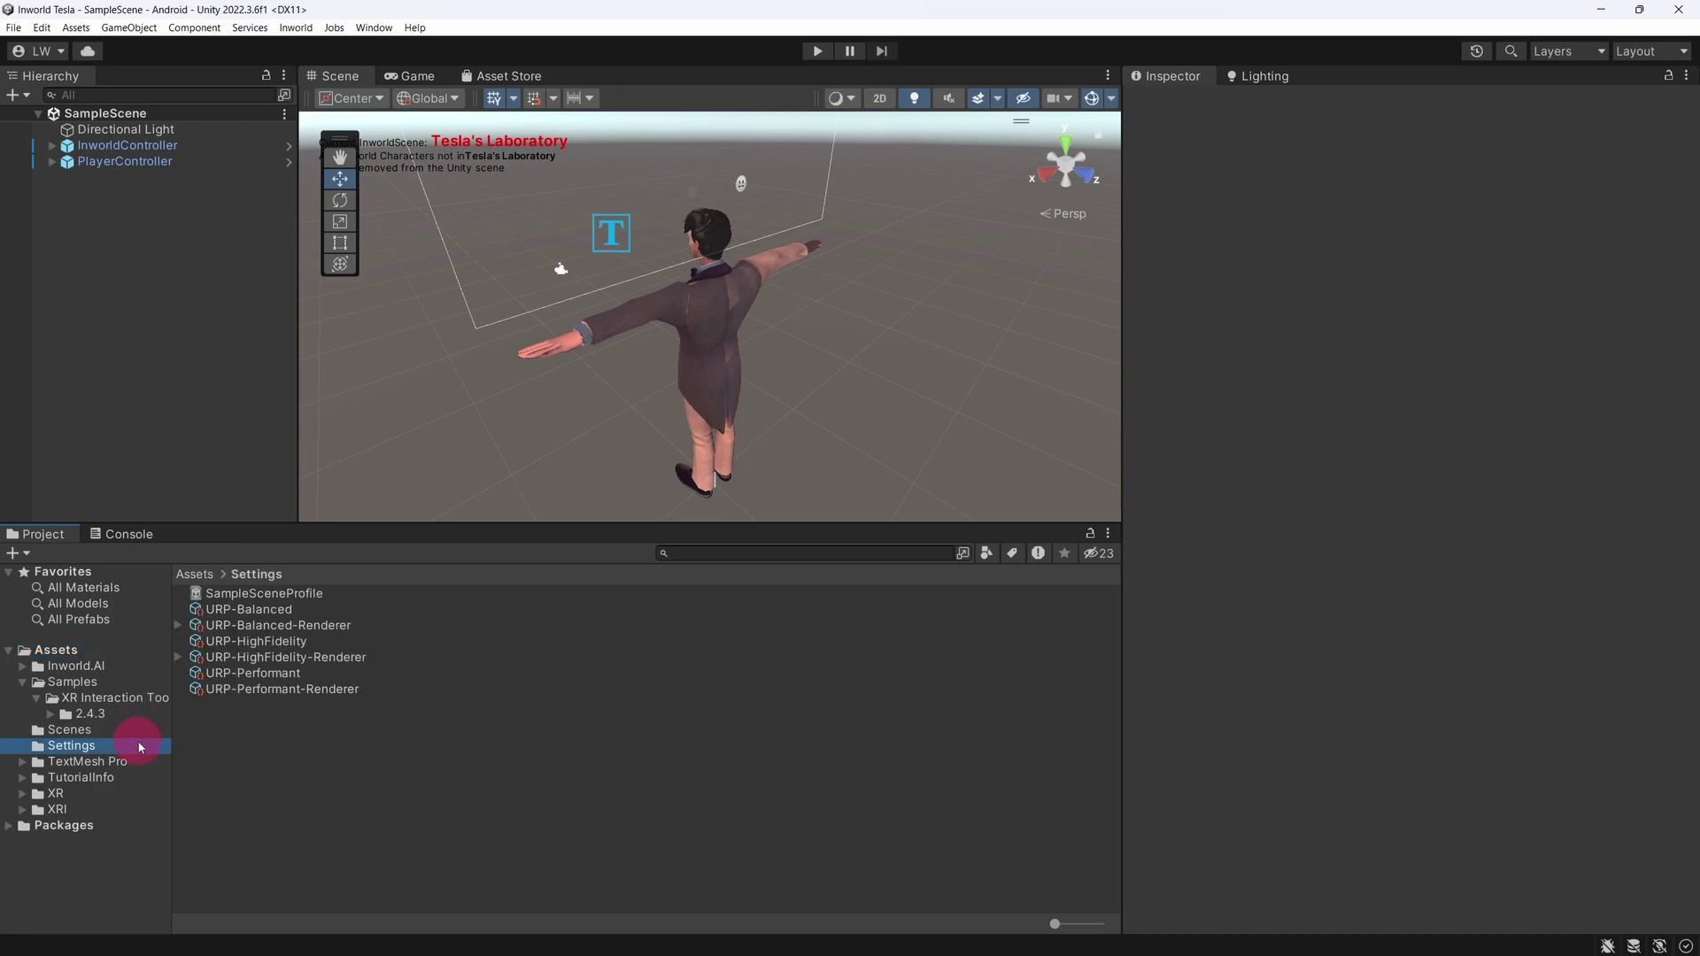
{"action": "left_click", "coordinate": [291, 689]}
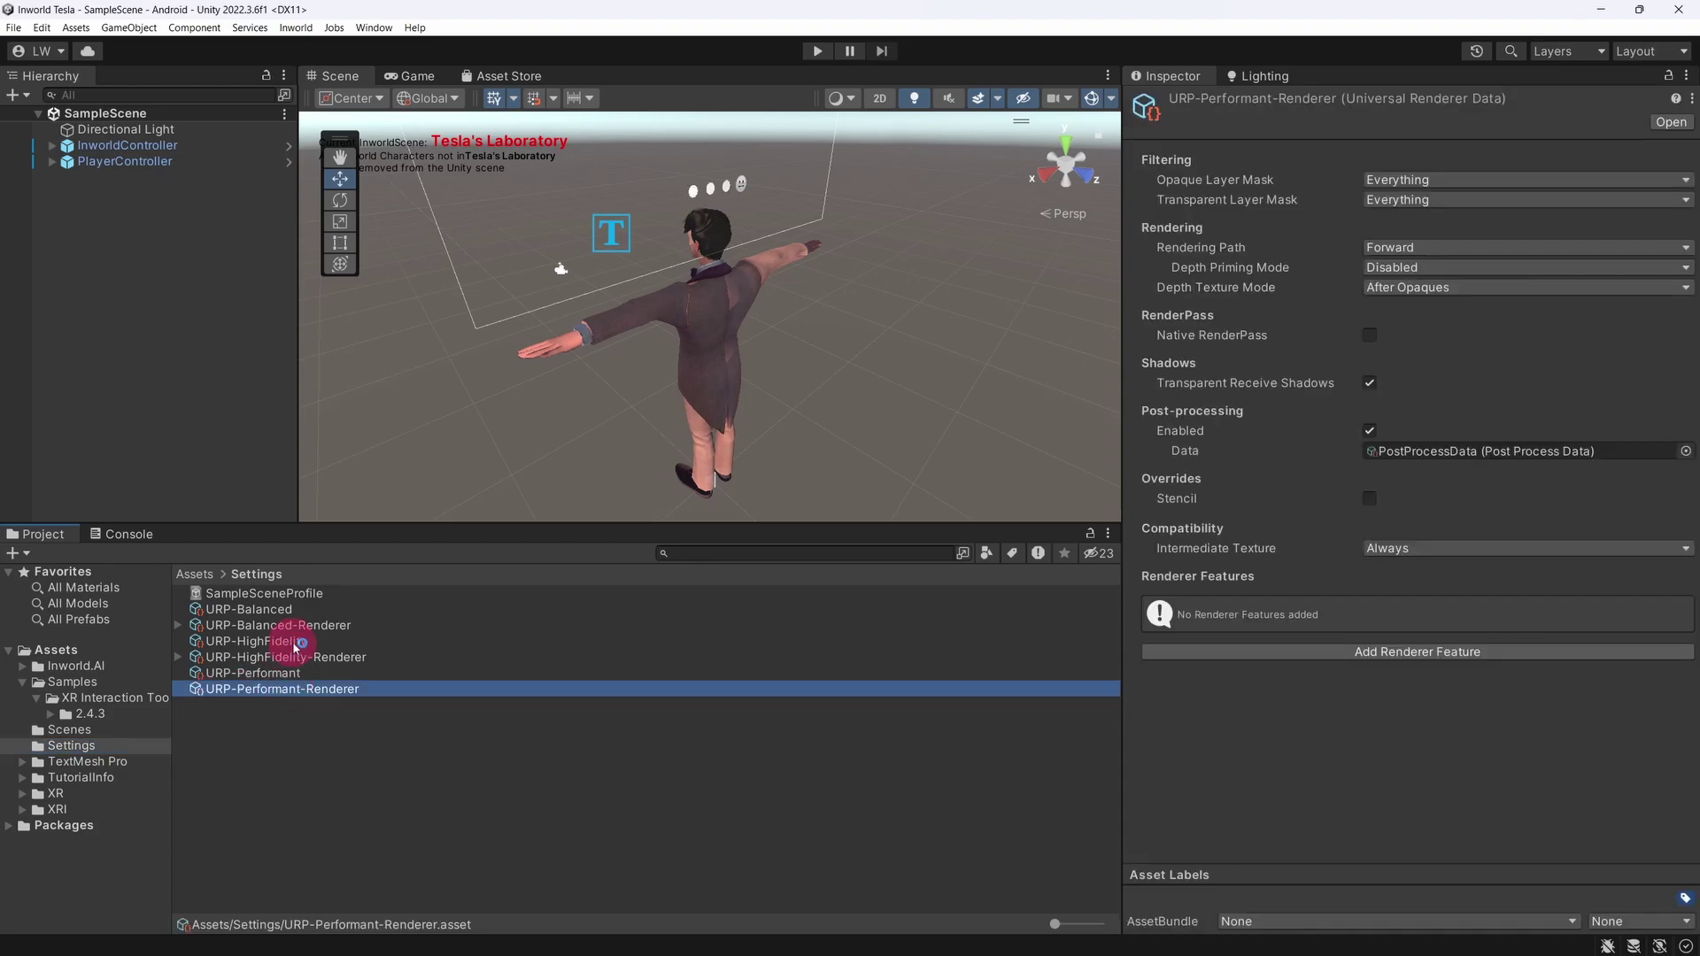
{"action": "left_click", "coordinate": [282, 642], "text": "shift"}
{"action": "key", "text": "Delete"}
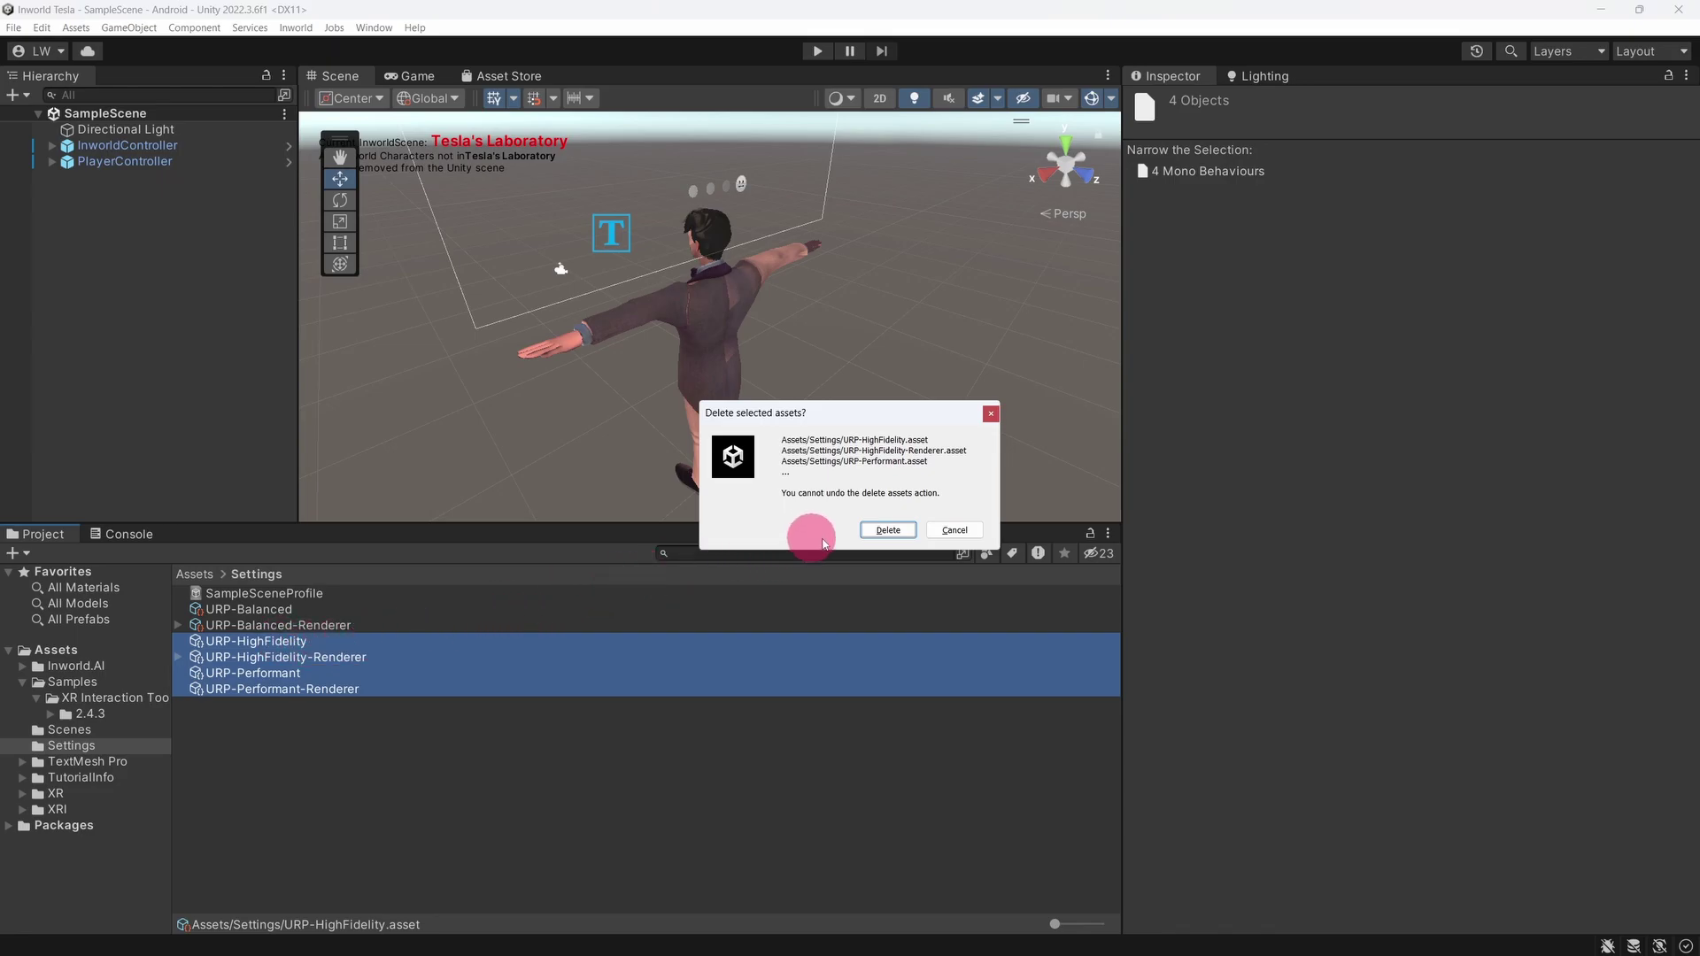
{"action": "left_click", "coordinate": [873, 530]}
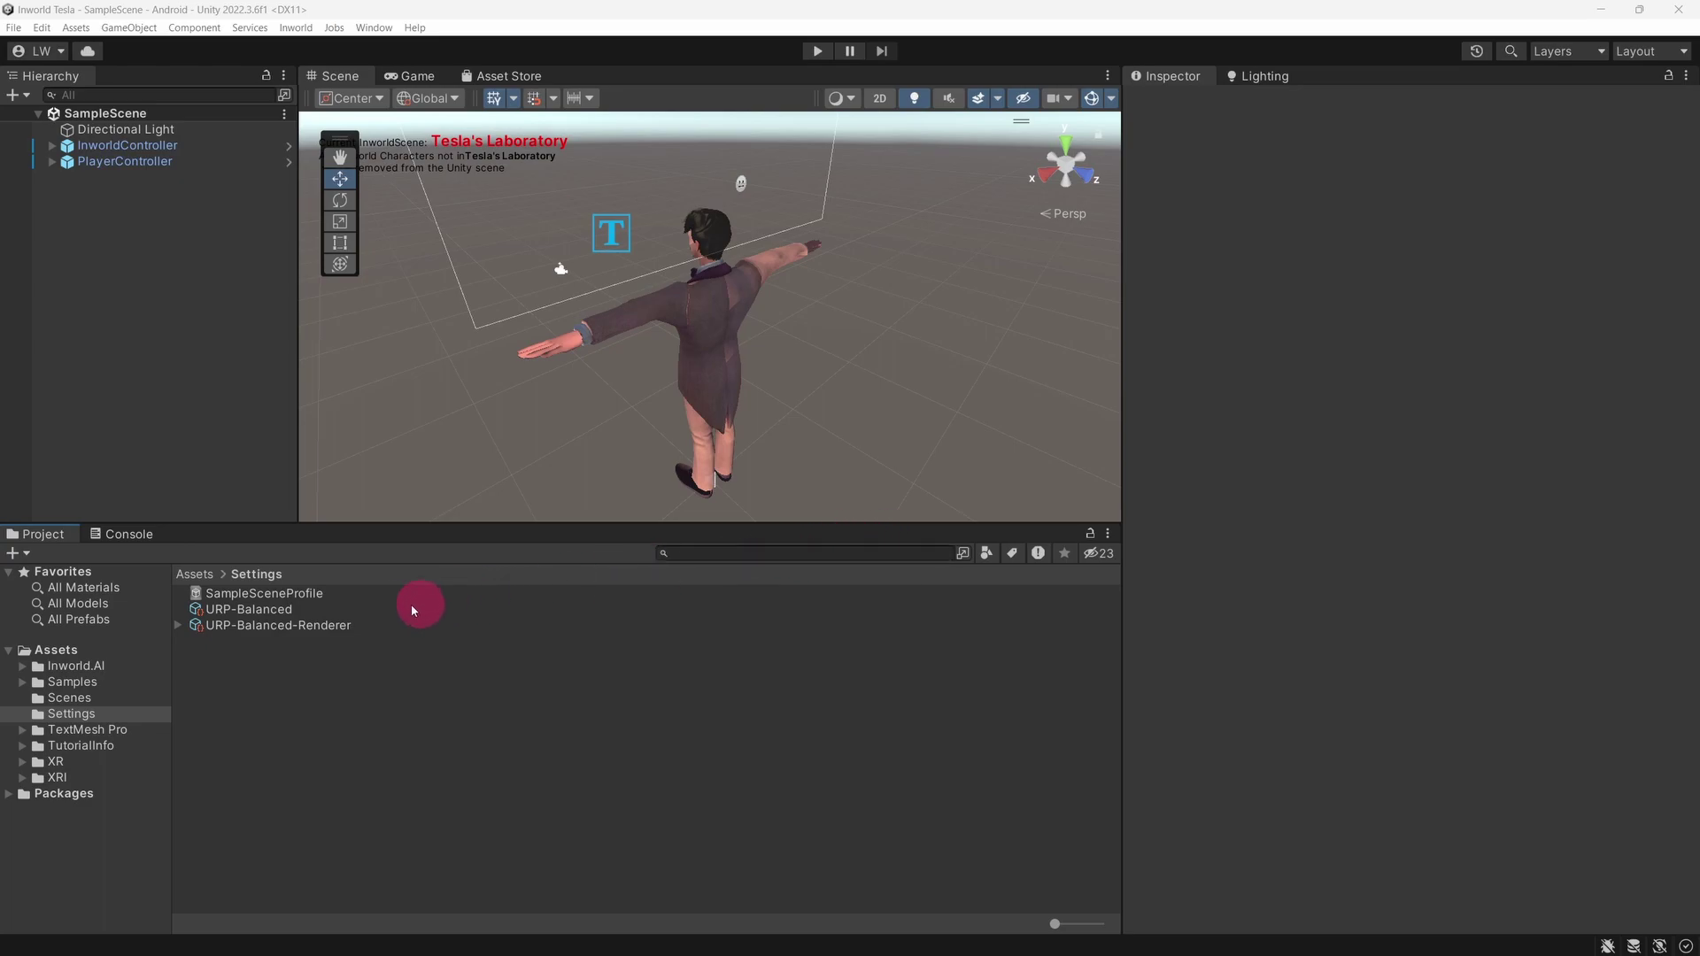
On URP-Balanced-Renderer, untick Post-processing and remove the Screen Space Ambient Occlusion feature
{"action": "left_click", "coordinate": [335, 627]}
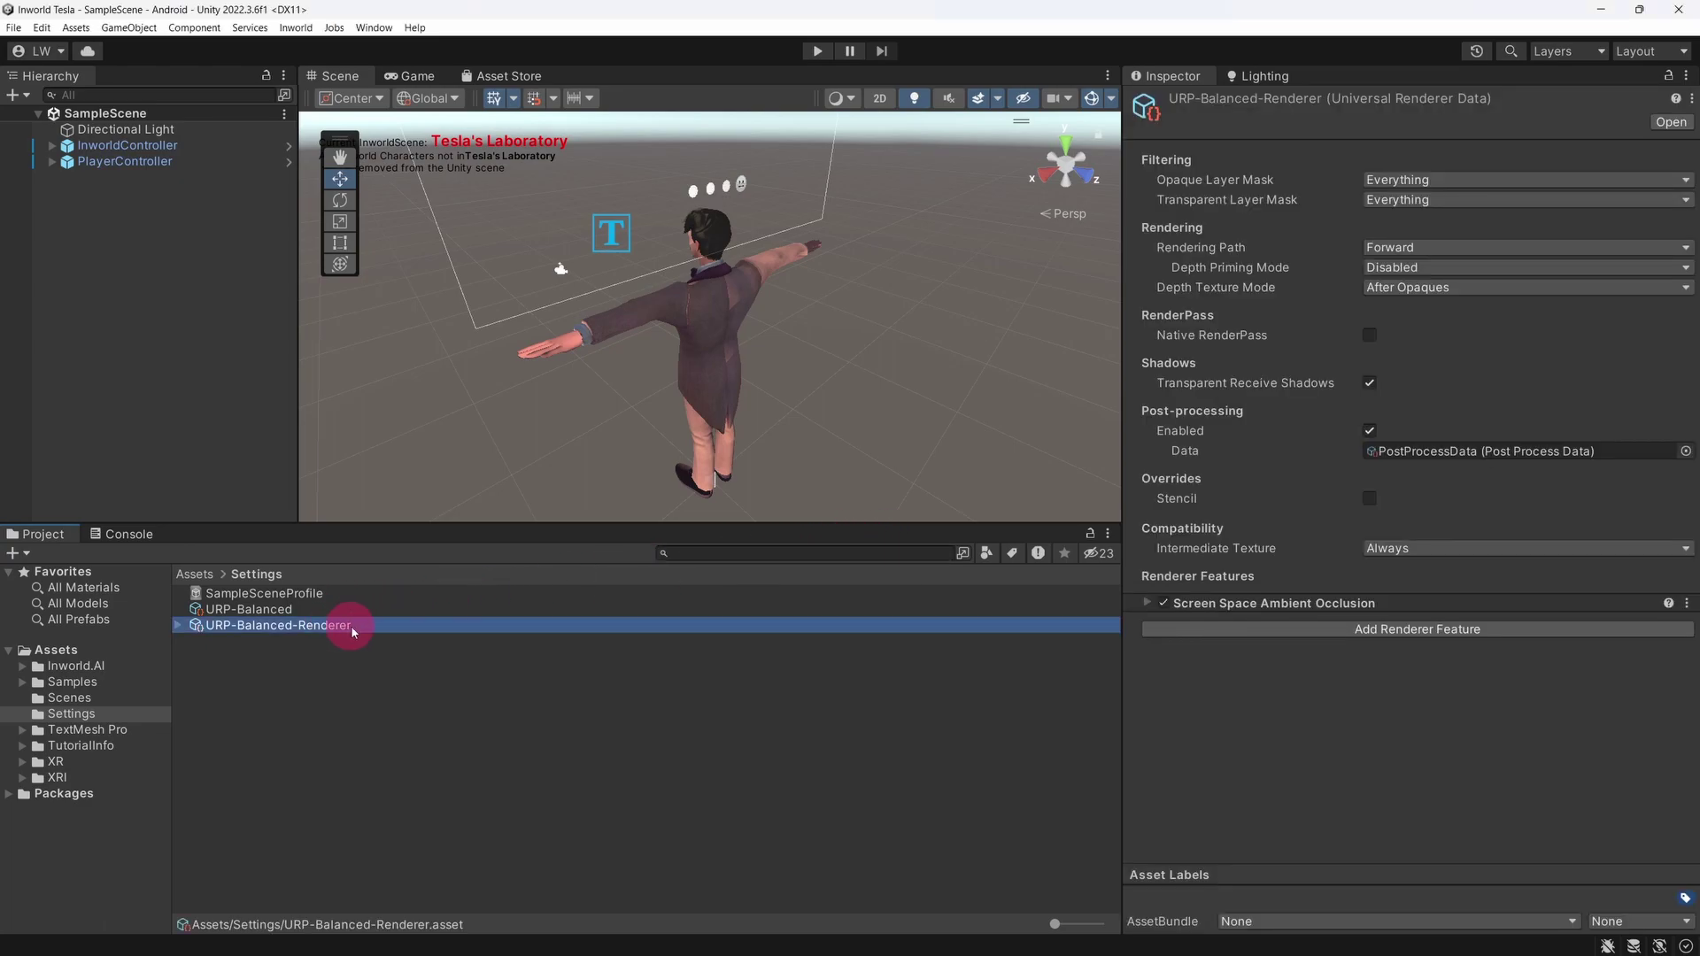
{"action": "left_click", "coordinate": [1371, 430]}
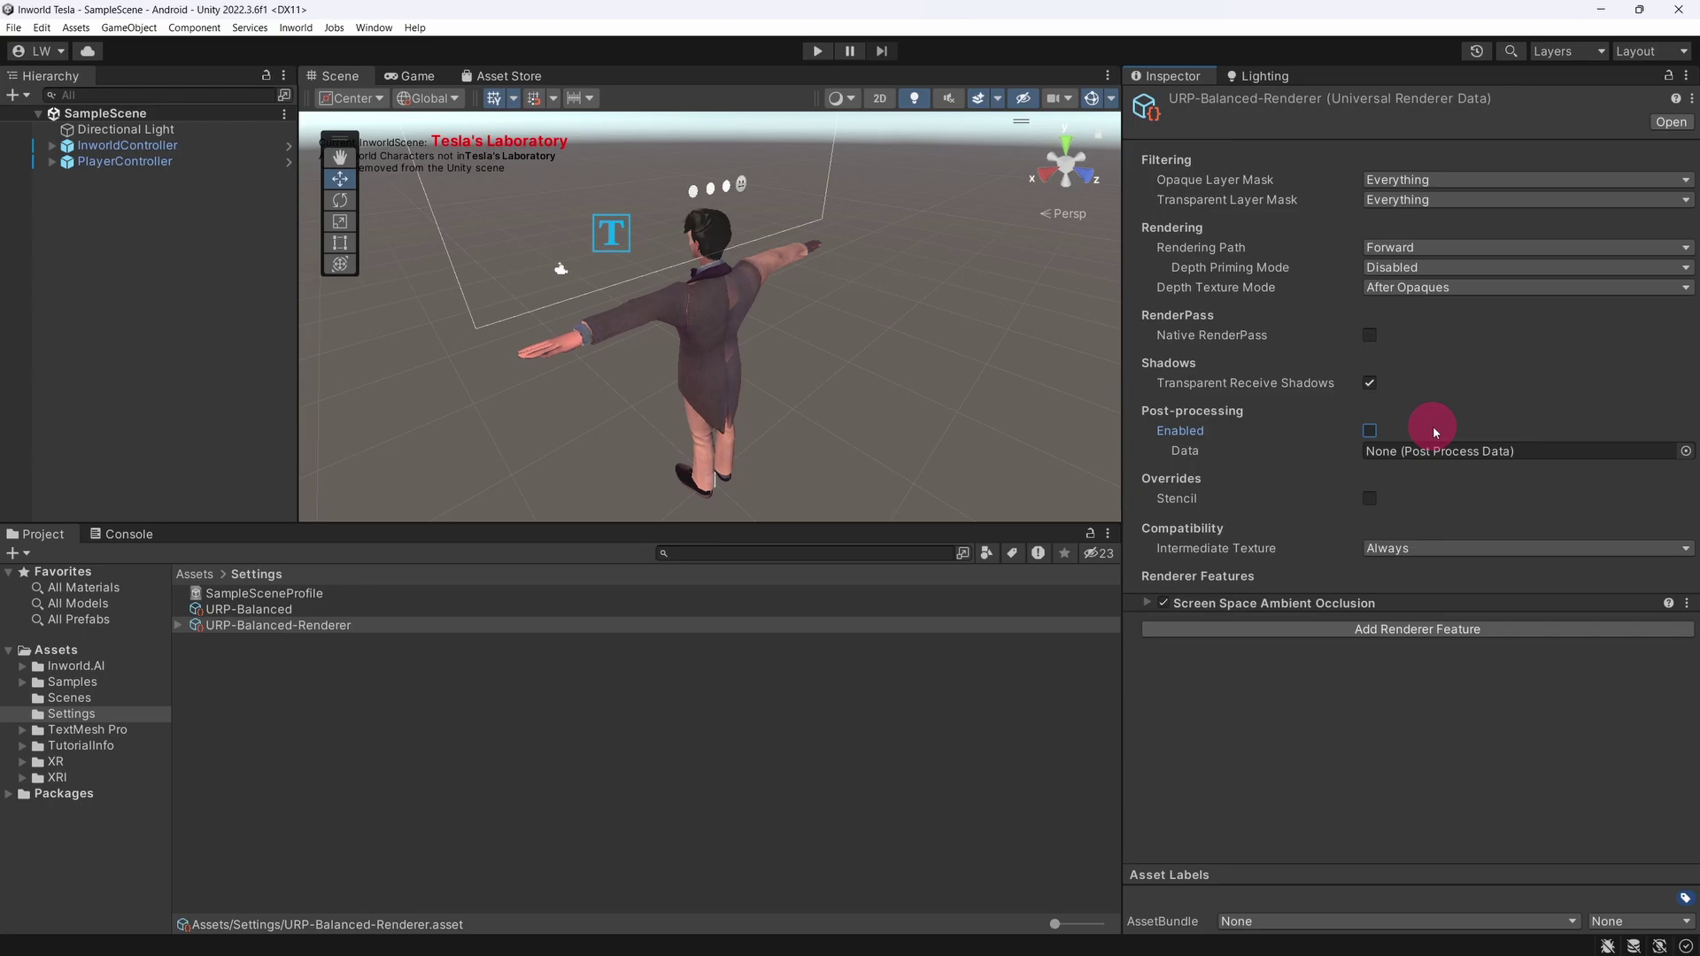
{"action": "left_click", "coordinate": [1684, 603]}
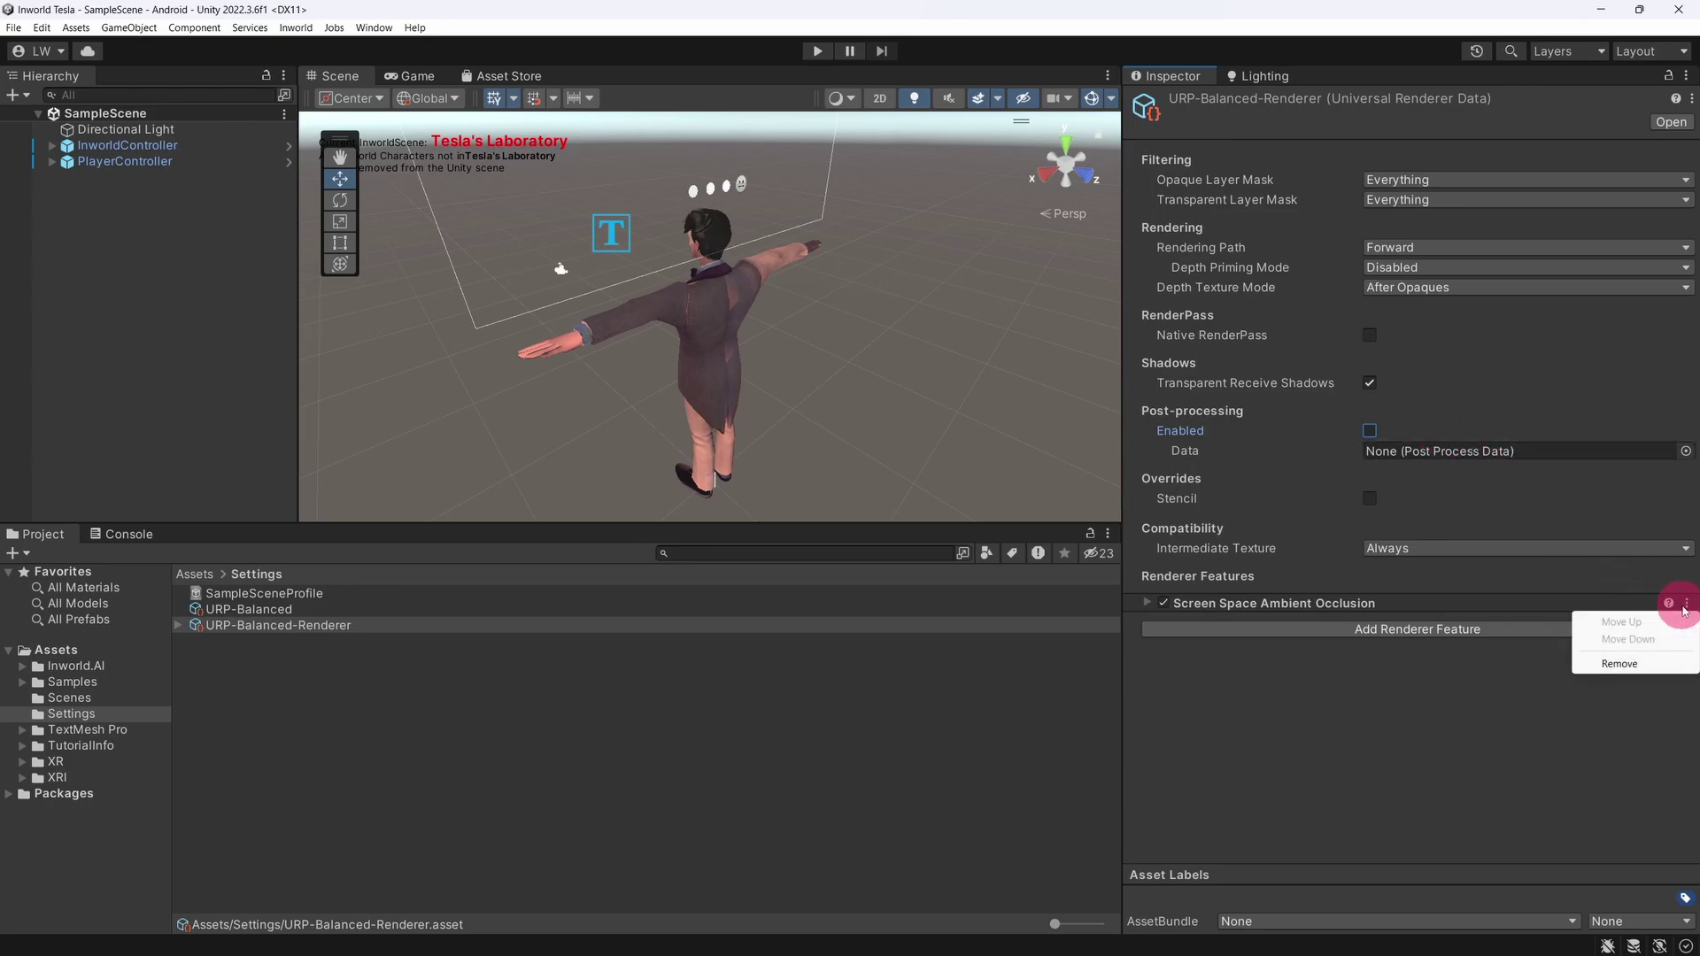
{"action": "left_click", "coordinate": [1637, 662]}
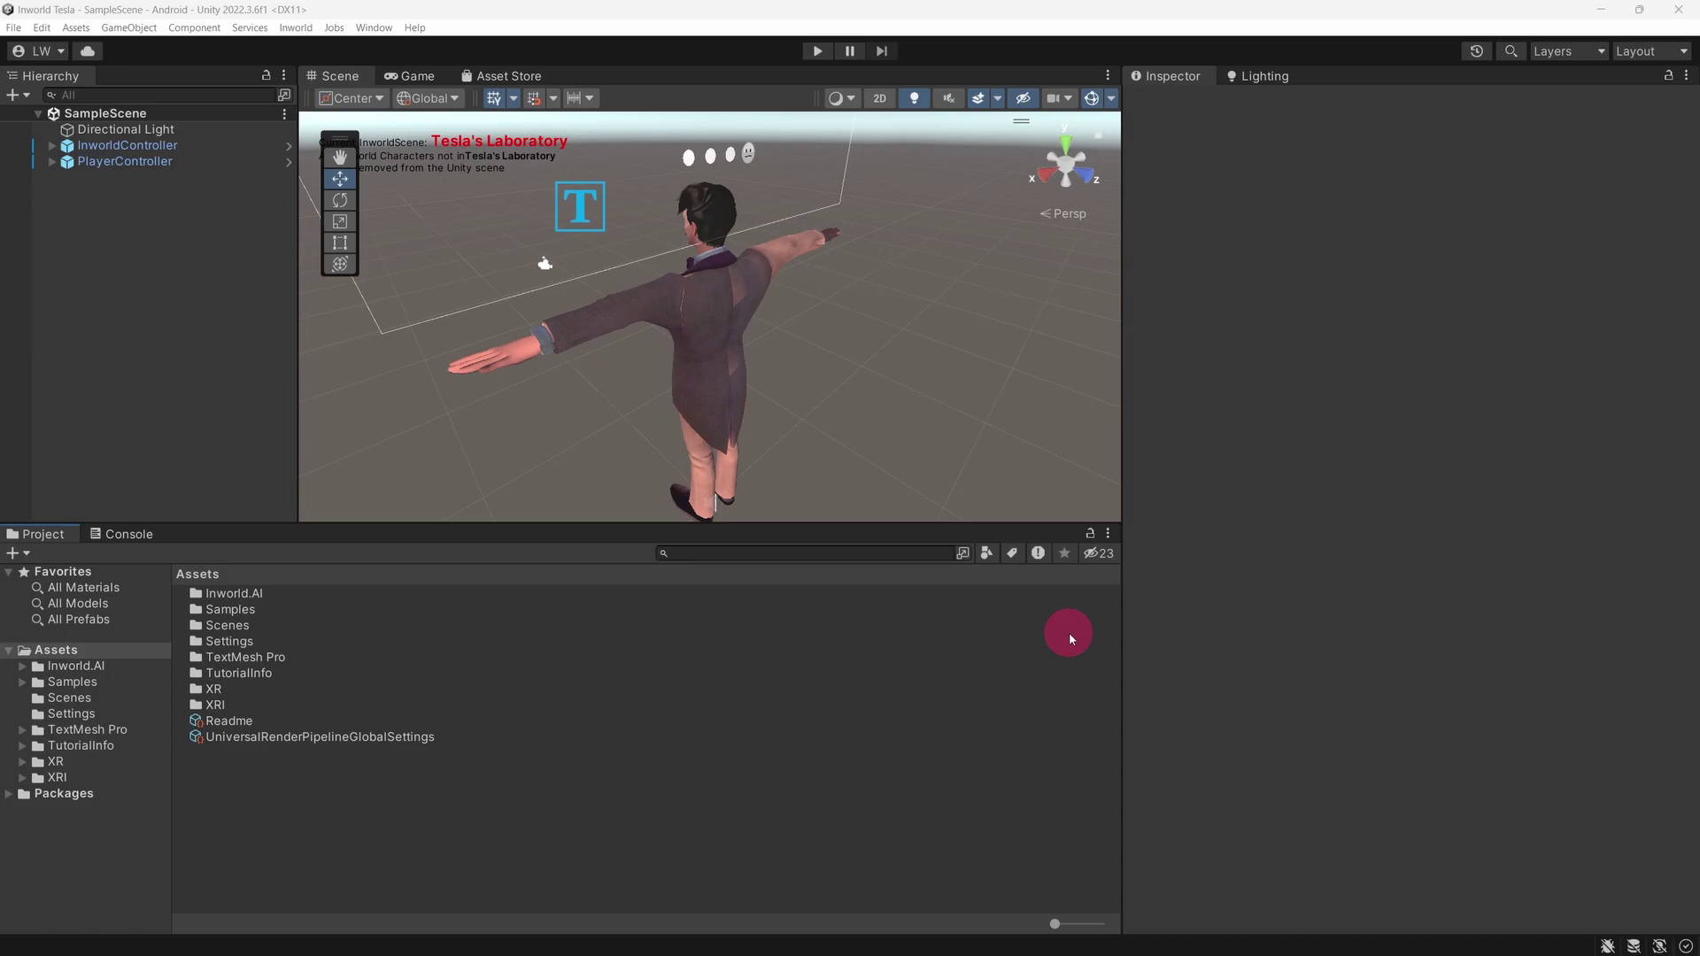
Enable OpenXR on the Android tab of XR Plug-in Management and open Project Validation
{"action": "left_click", "coordinate": [44, 26]}
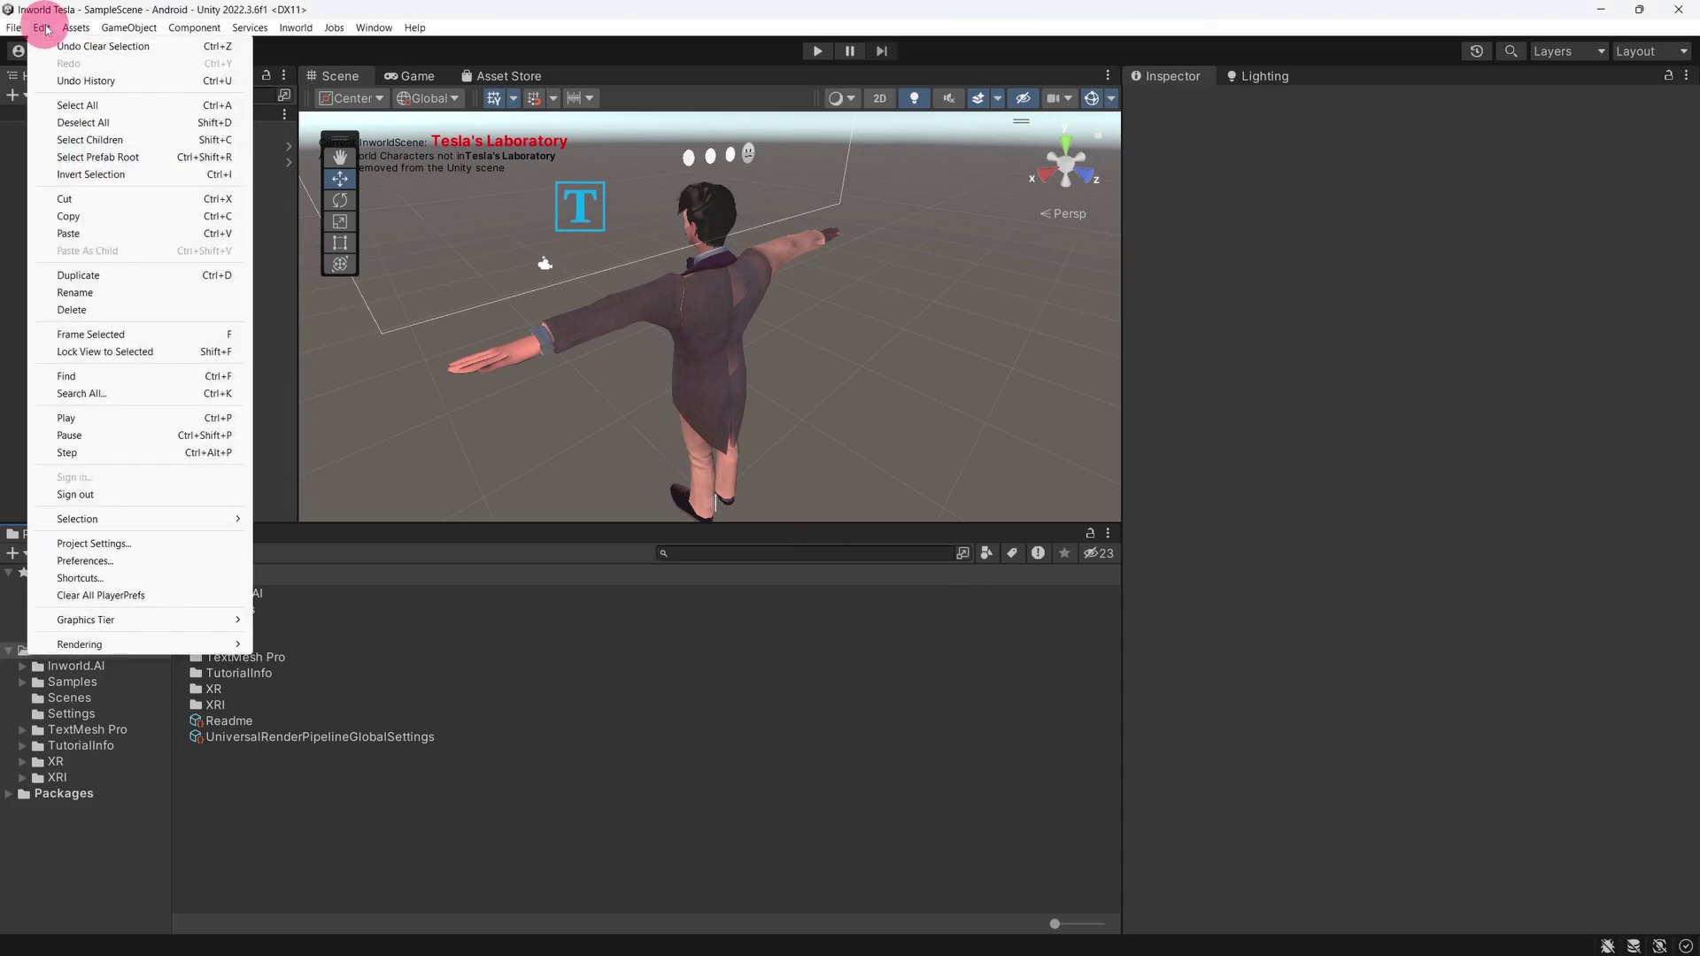
{"action": "left_click", "coordinate": [152, 544]}
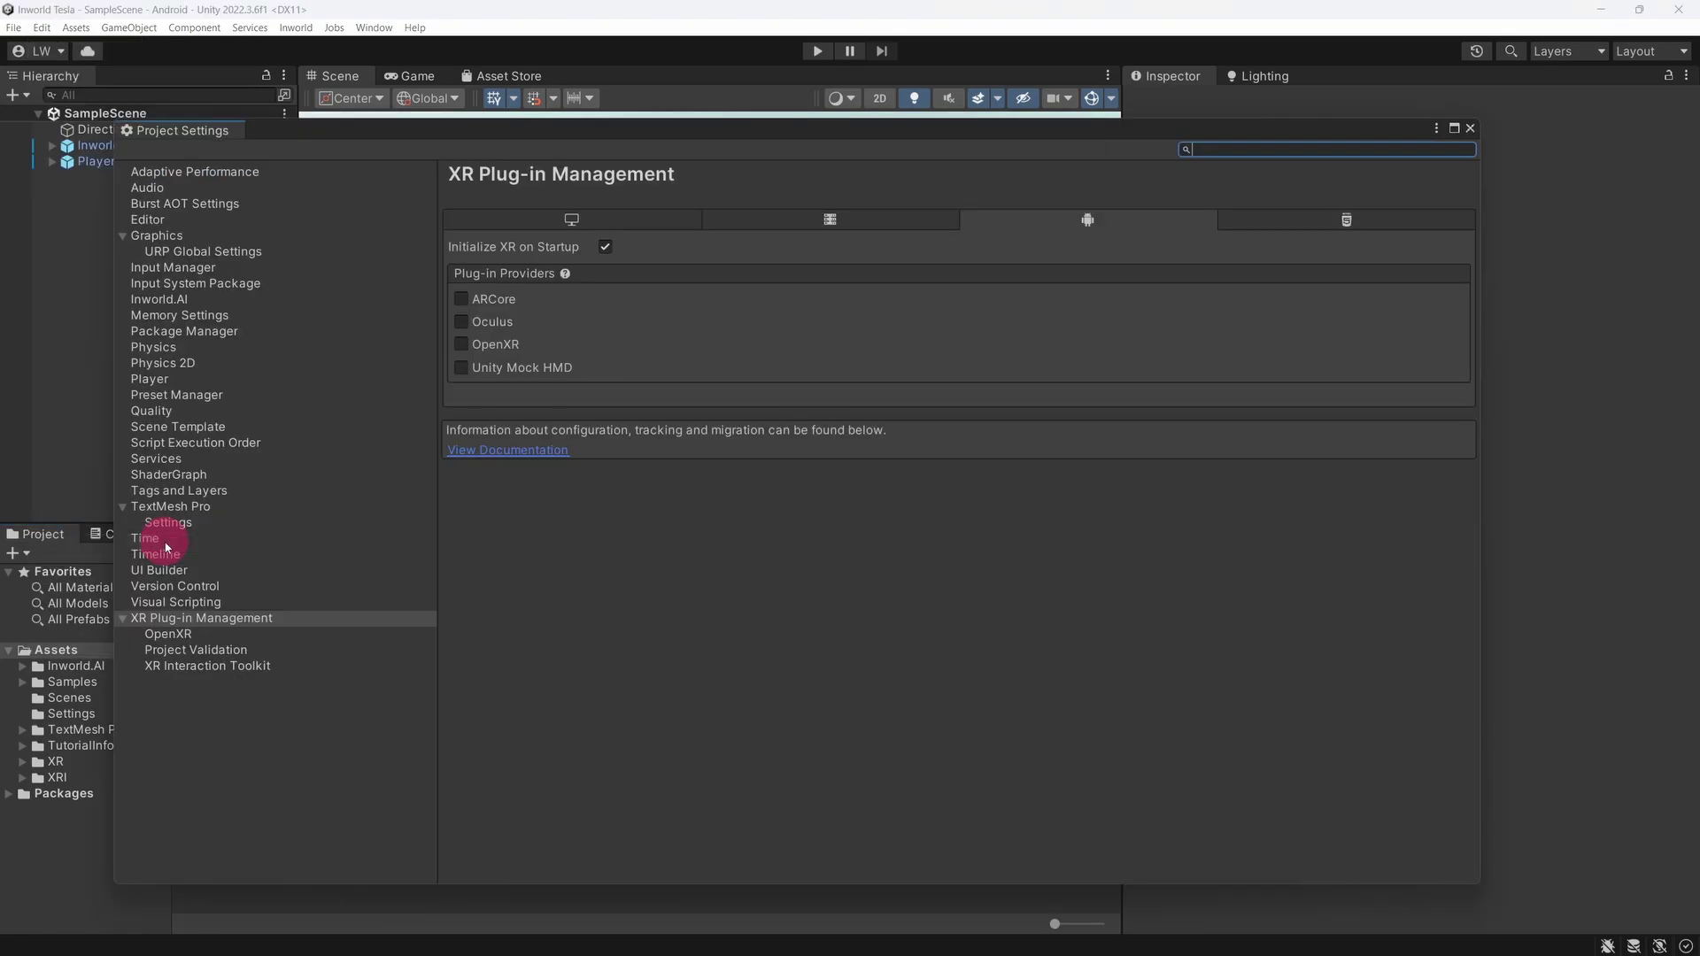
{"action": "left_click", "coordinate": [333, 623]}
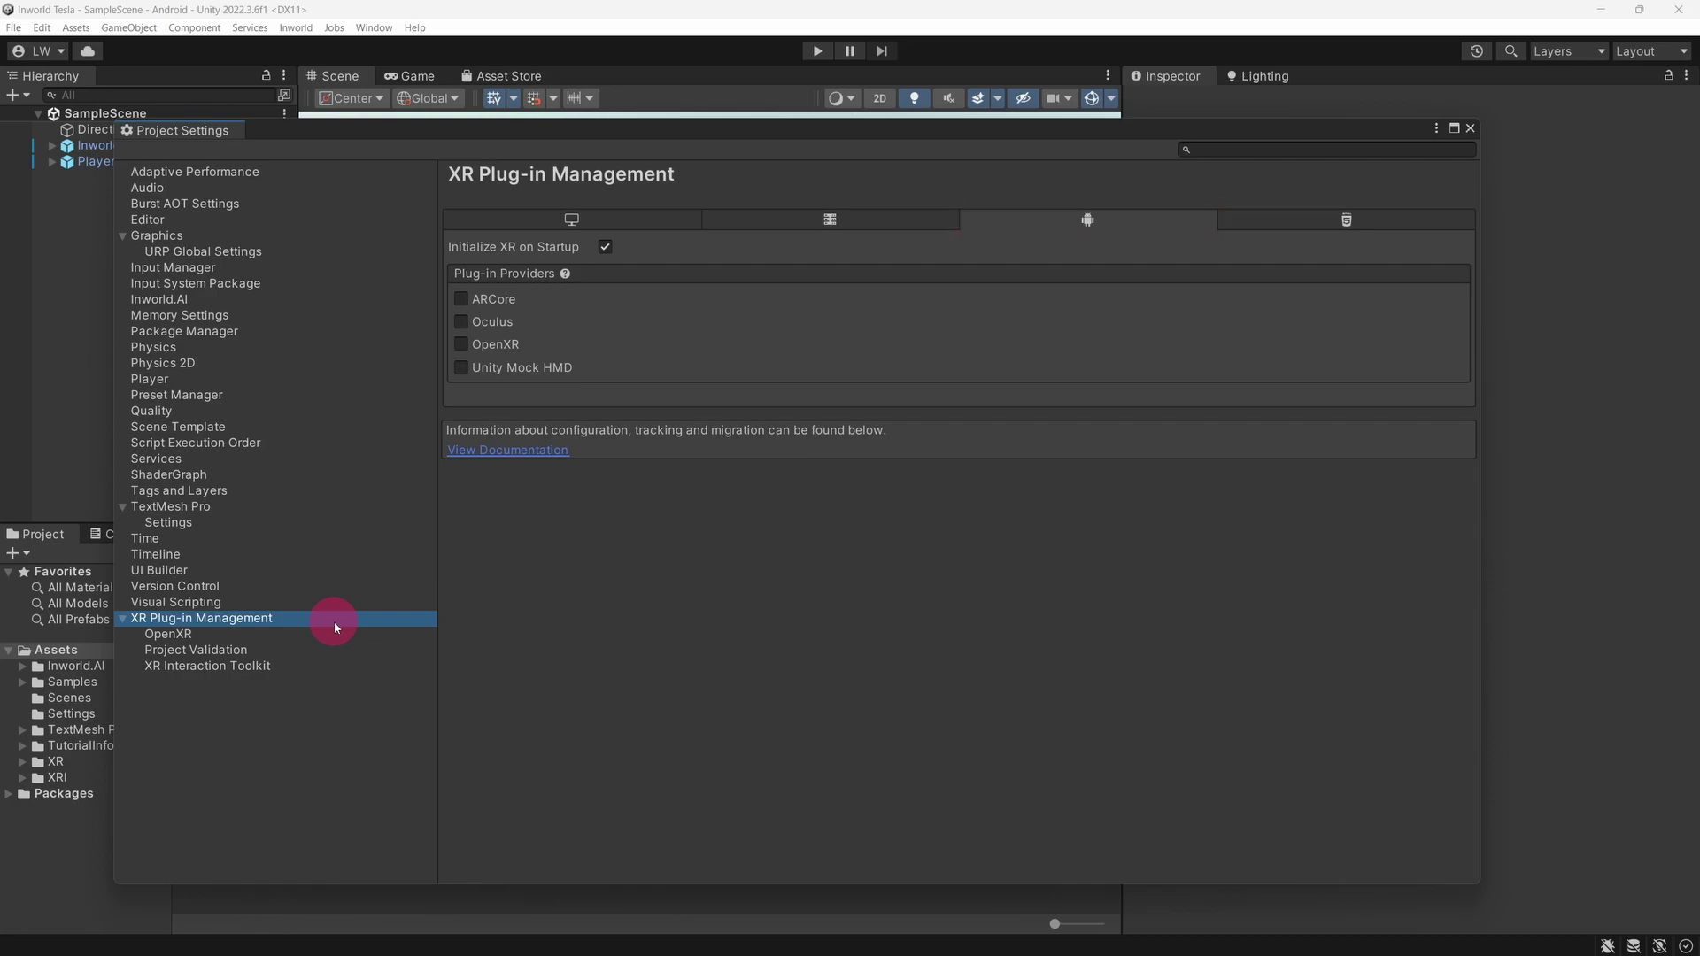
{"action": "left_click", "coordinate": [460, 344]}
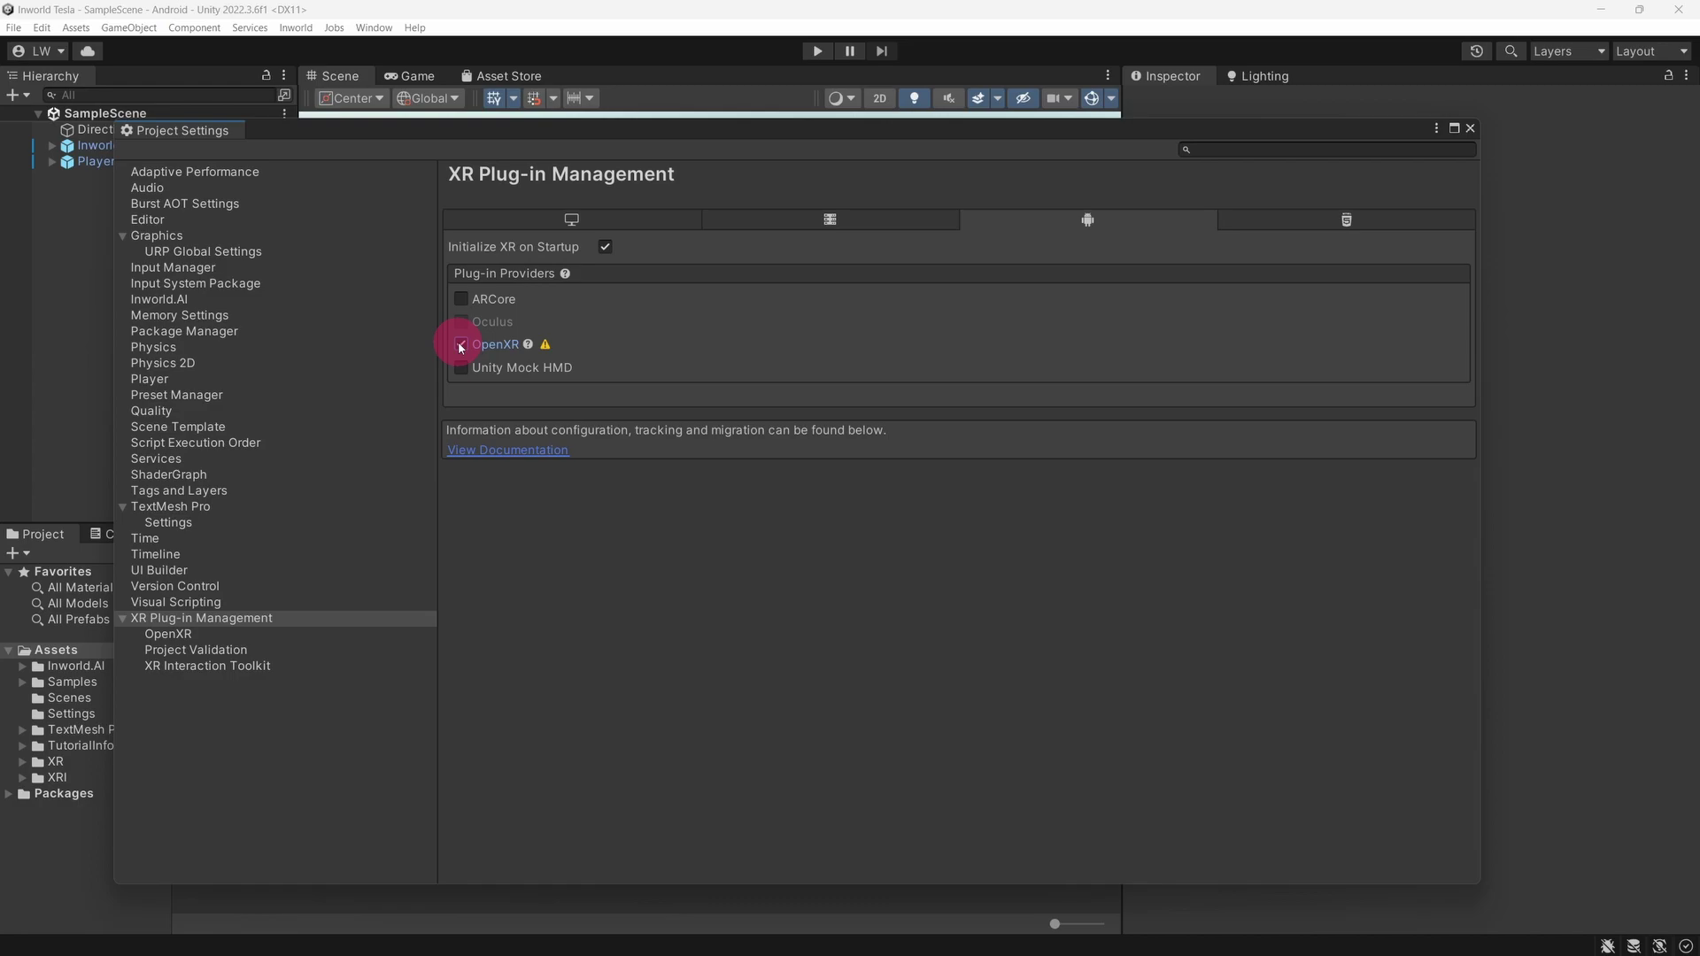
{"action": "left_click", "coordinate": [544, 344]}
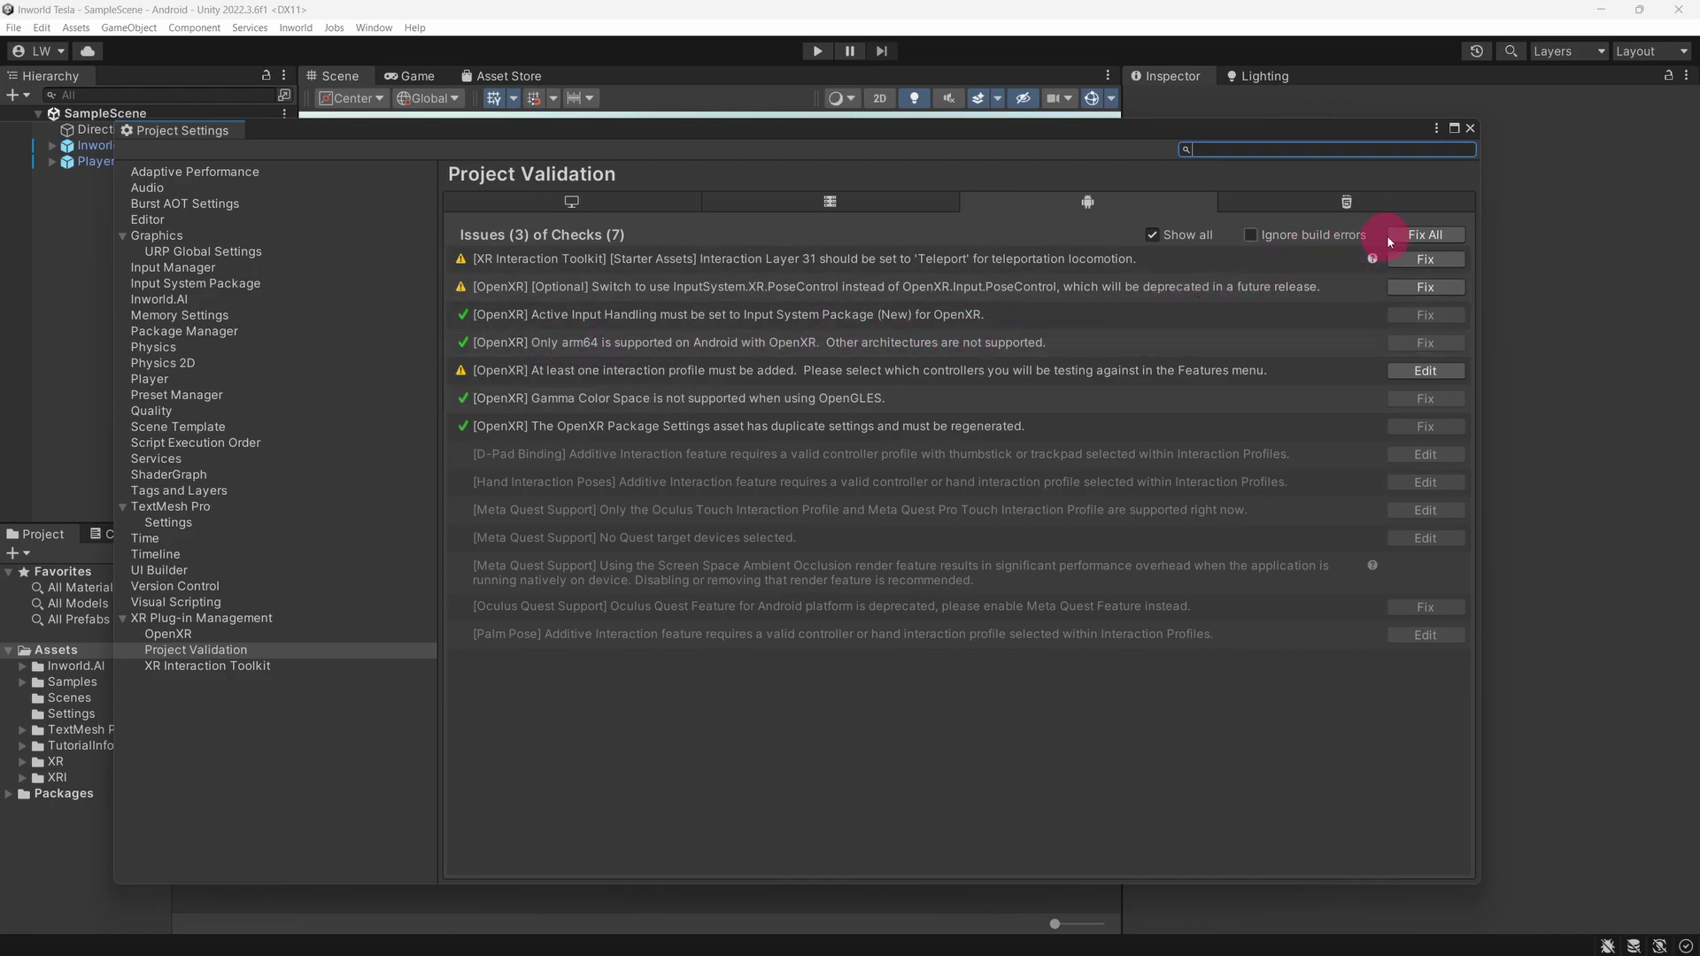
Apply Fix All in Project Validation, then go to OpenXR settings for the interaction profile issue
{"action": "left_click", "coordinate": [1414, 236]}
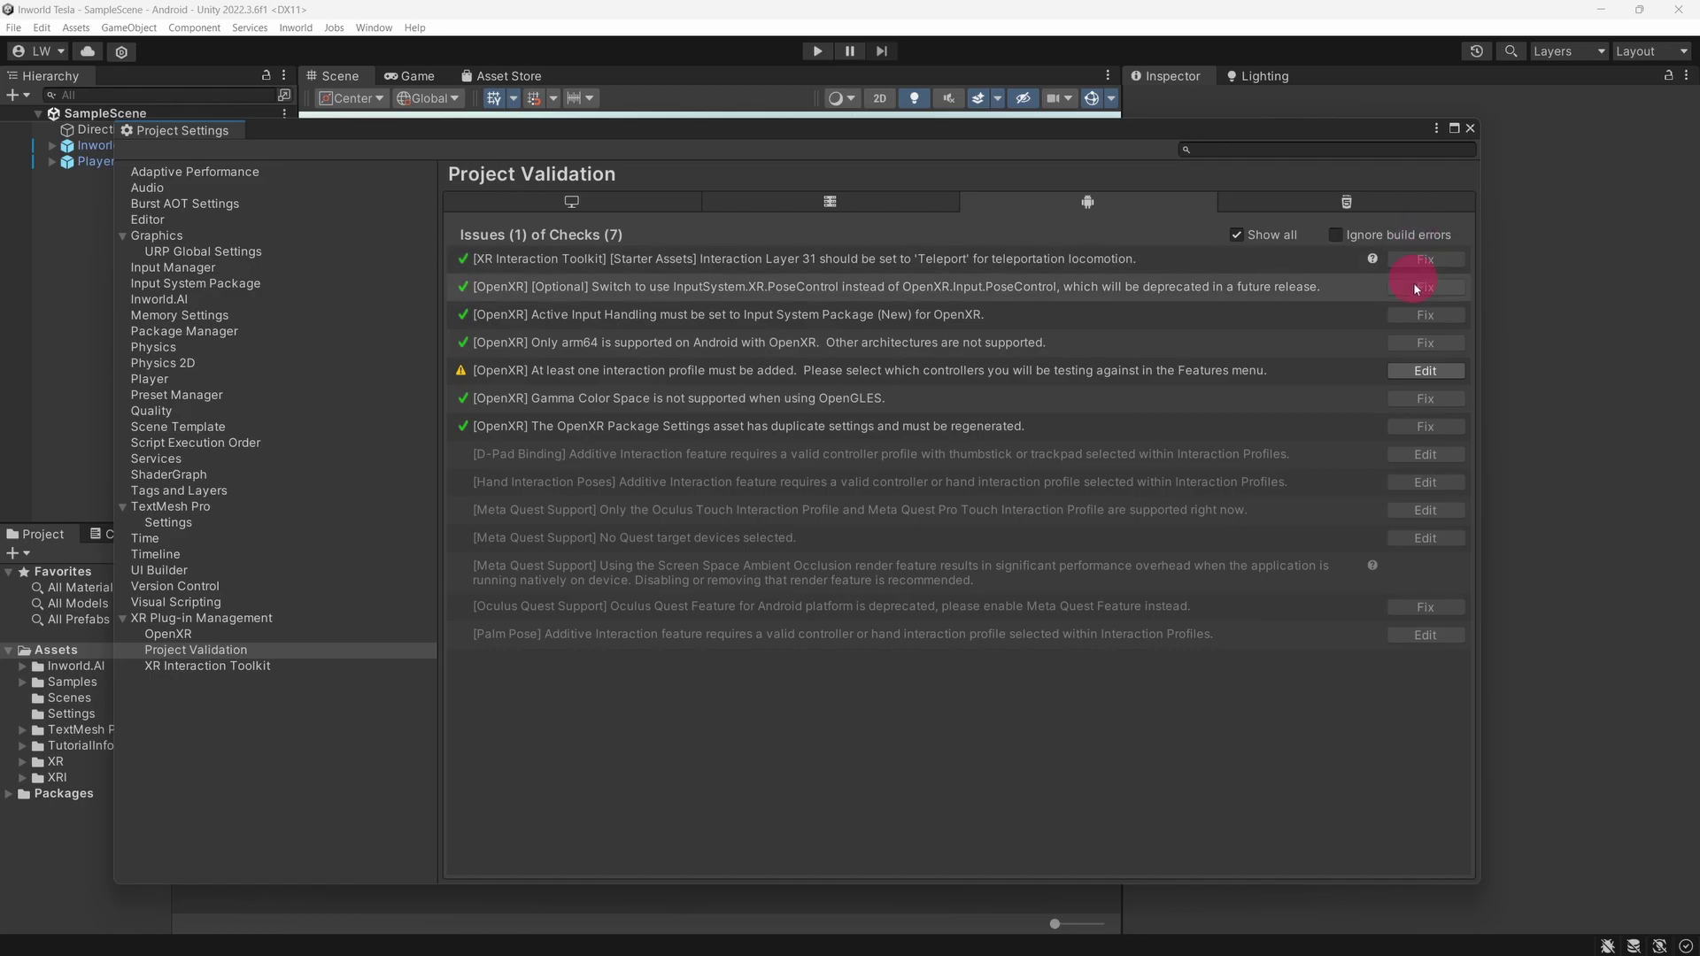
{"action": "left_click", "coordinate": [1434, 371]}
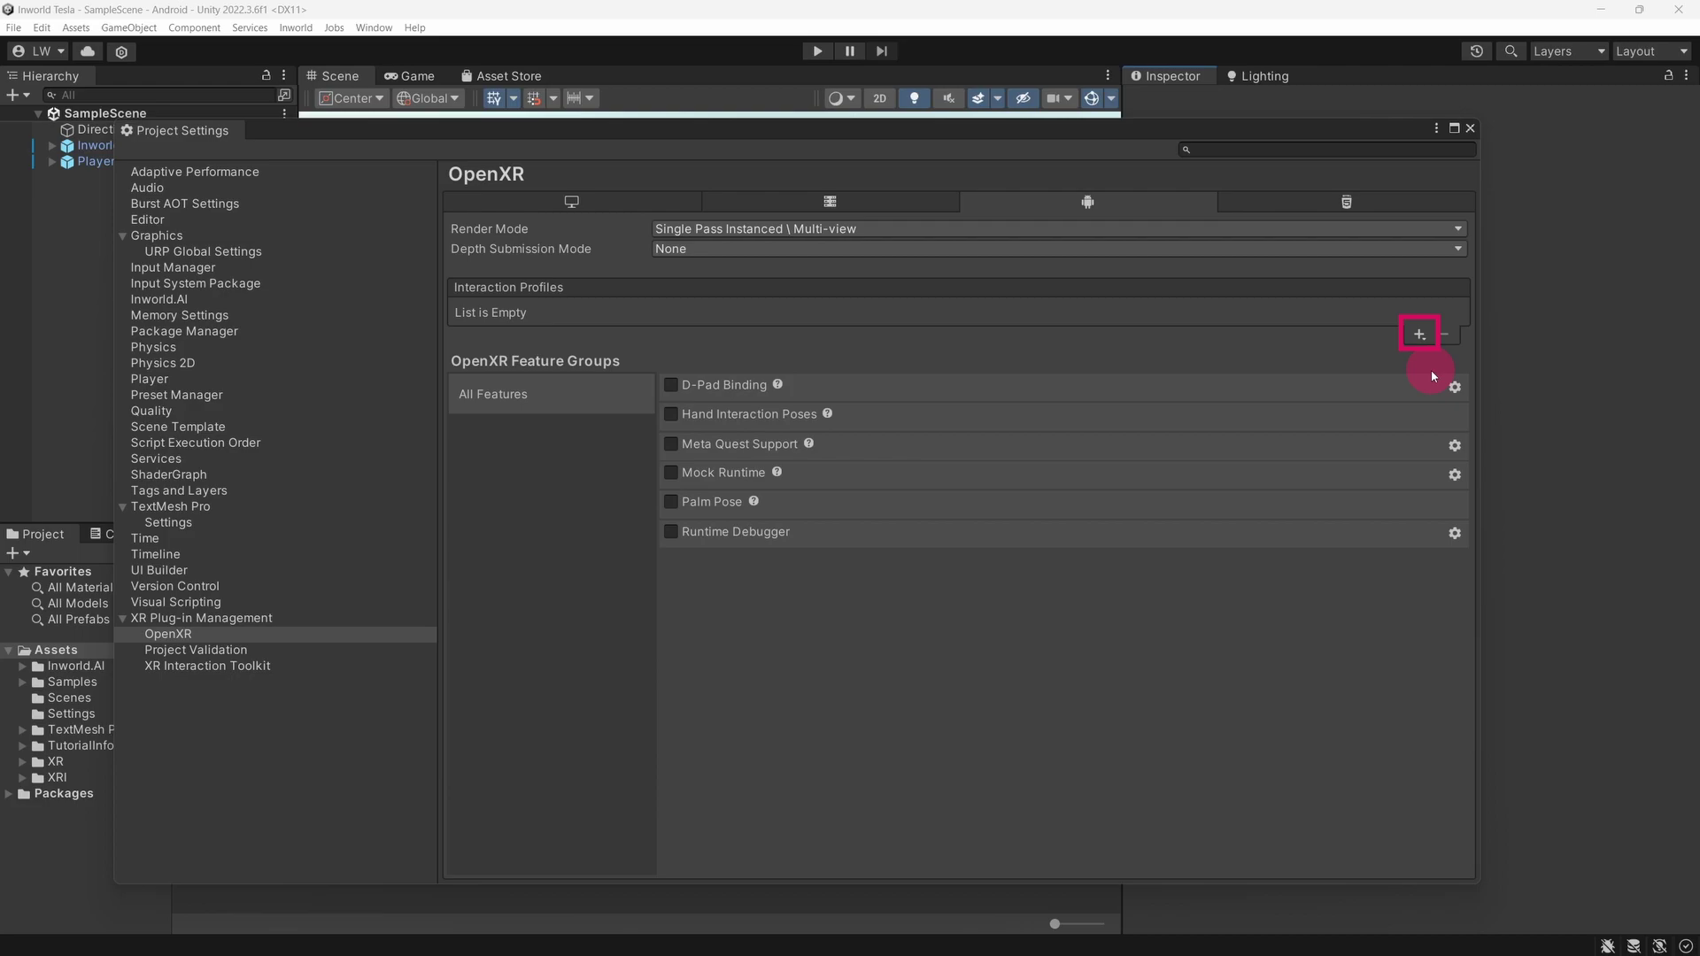
Add the Oculus Touch Controller Profile to OpenXR for Android and Windows/Mac/Linux
{"action": "left_click", "coordinate": [1420, 333]}
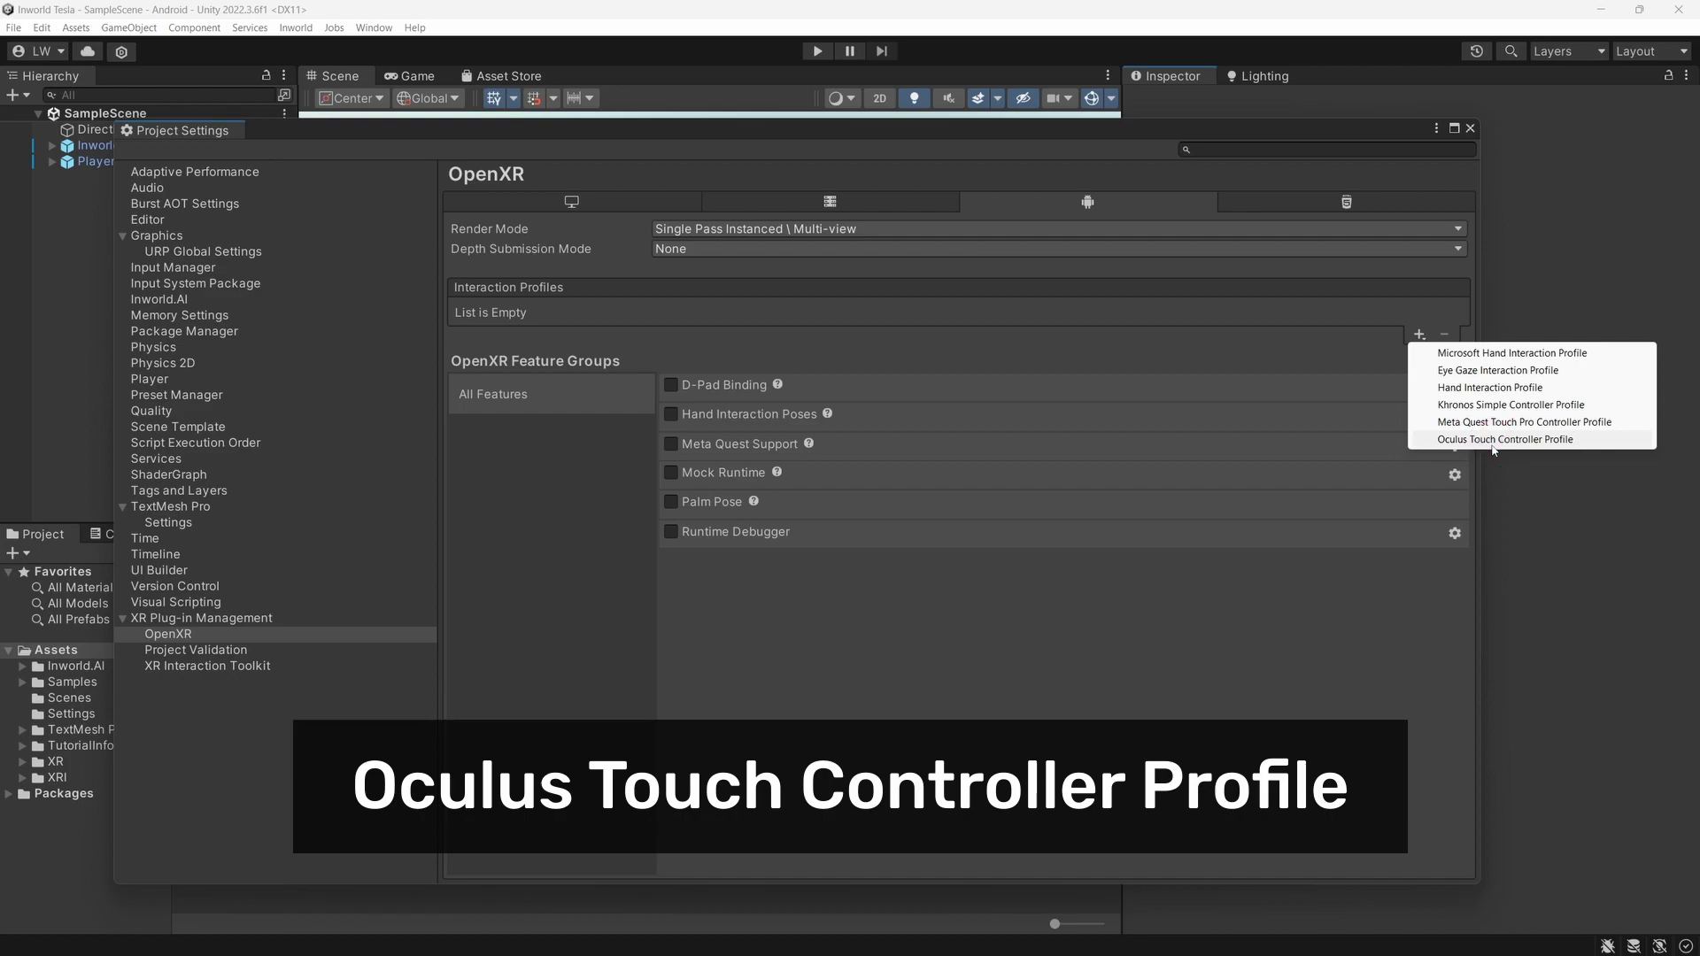
{"action": "left_click", "coordinate": [1491, 440]}
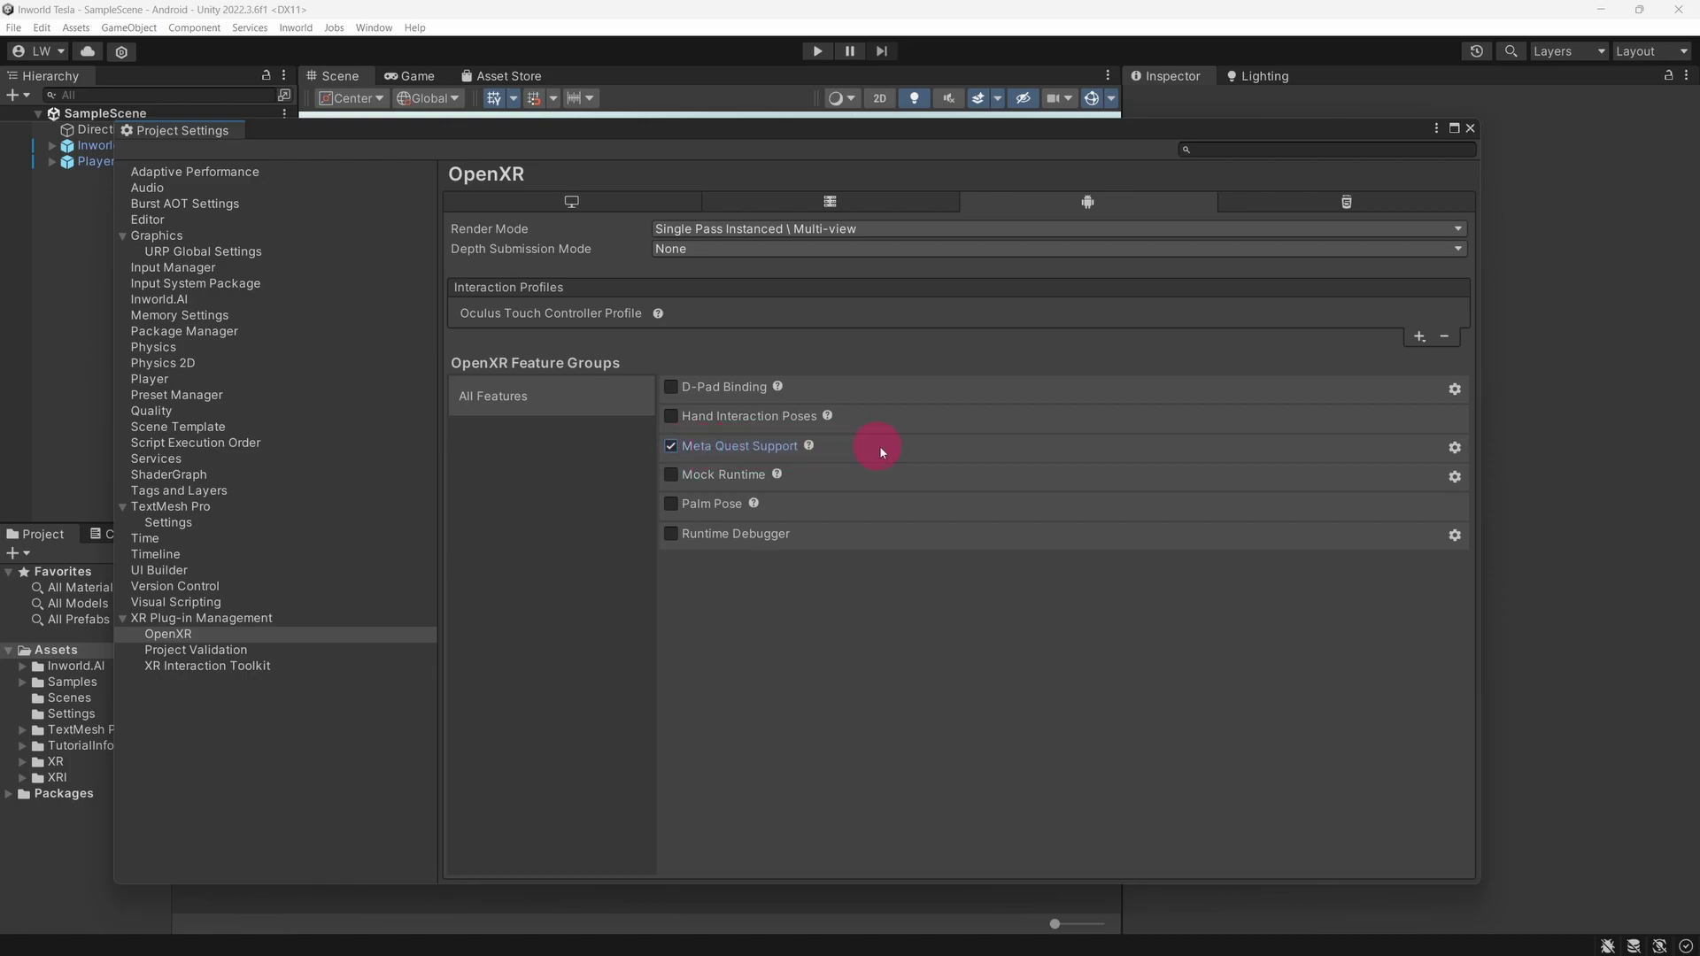
{"action": "left_click", "coordinate": [620, 202]}
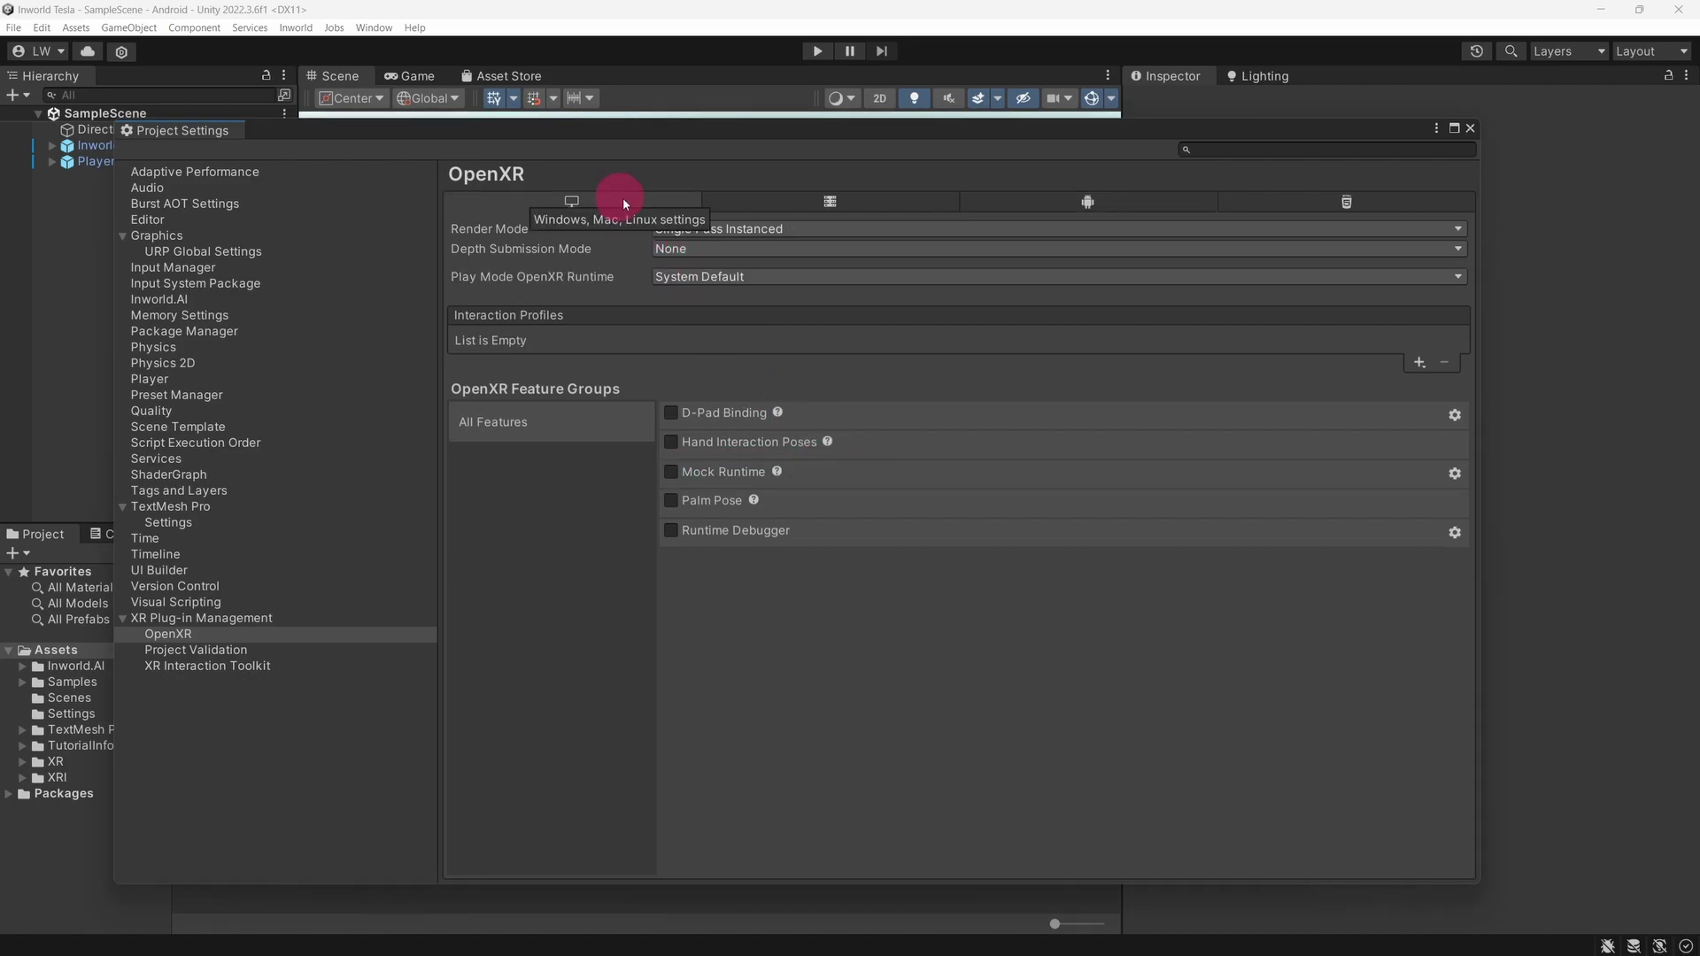
{"action": "left_click", "coordinate": [1419, 364]}
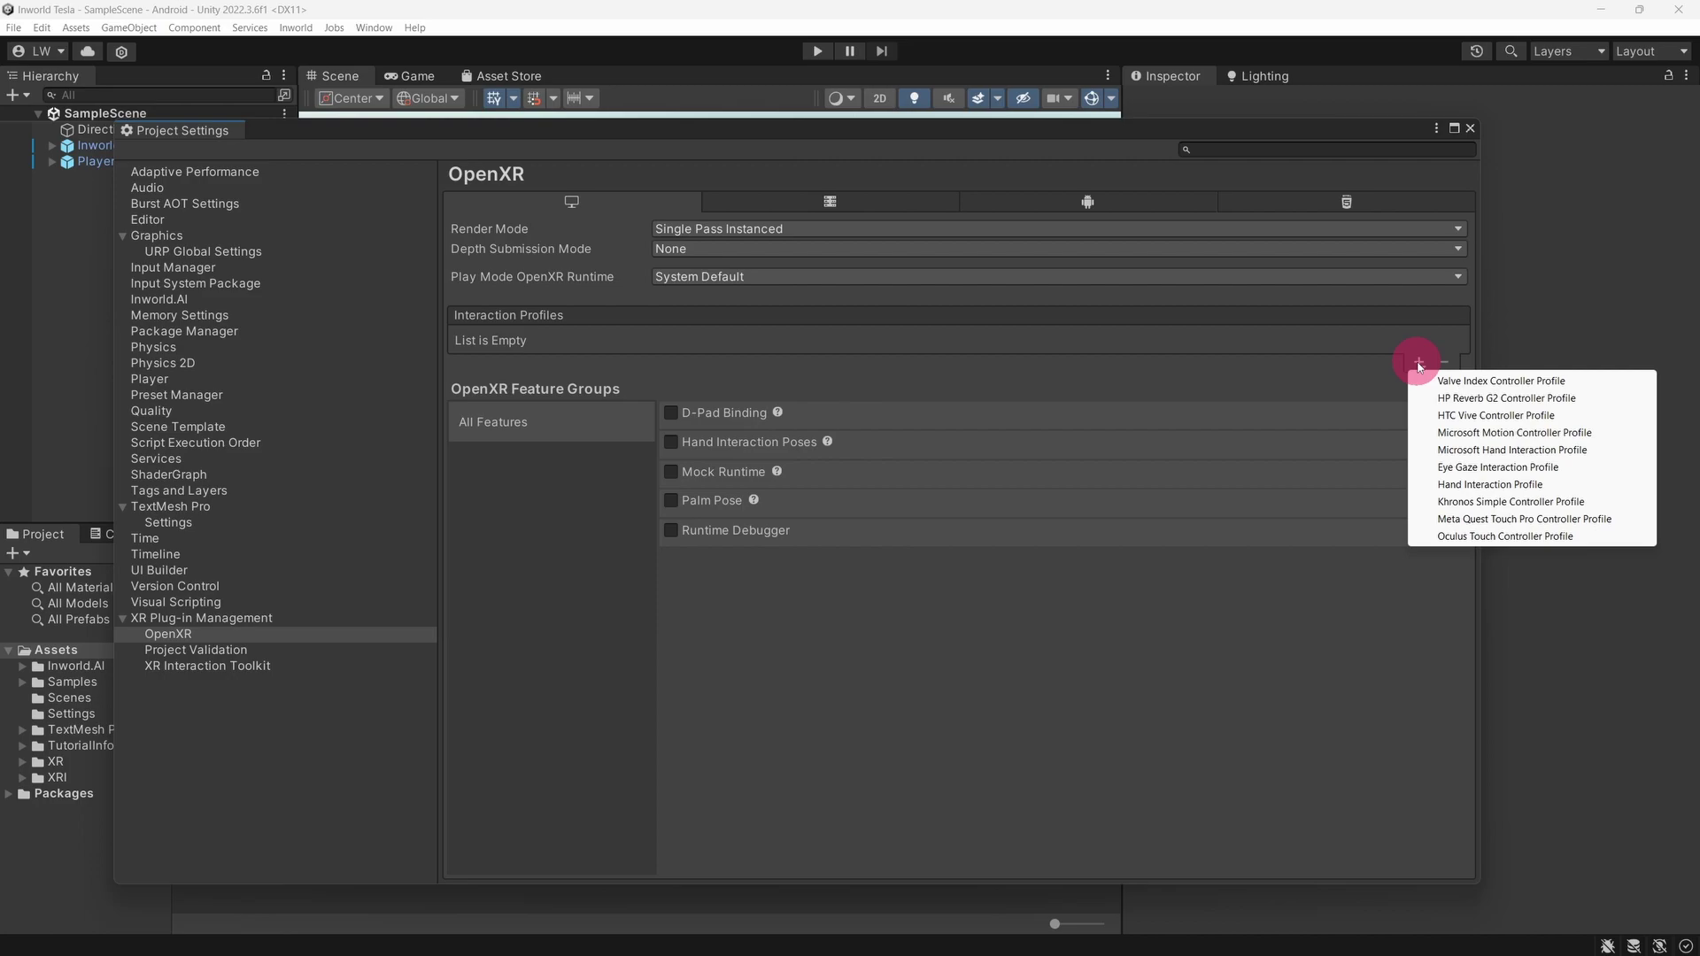
{"action": "left_click", "coordinate": [1531, 535]}
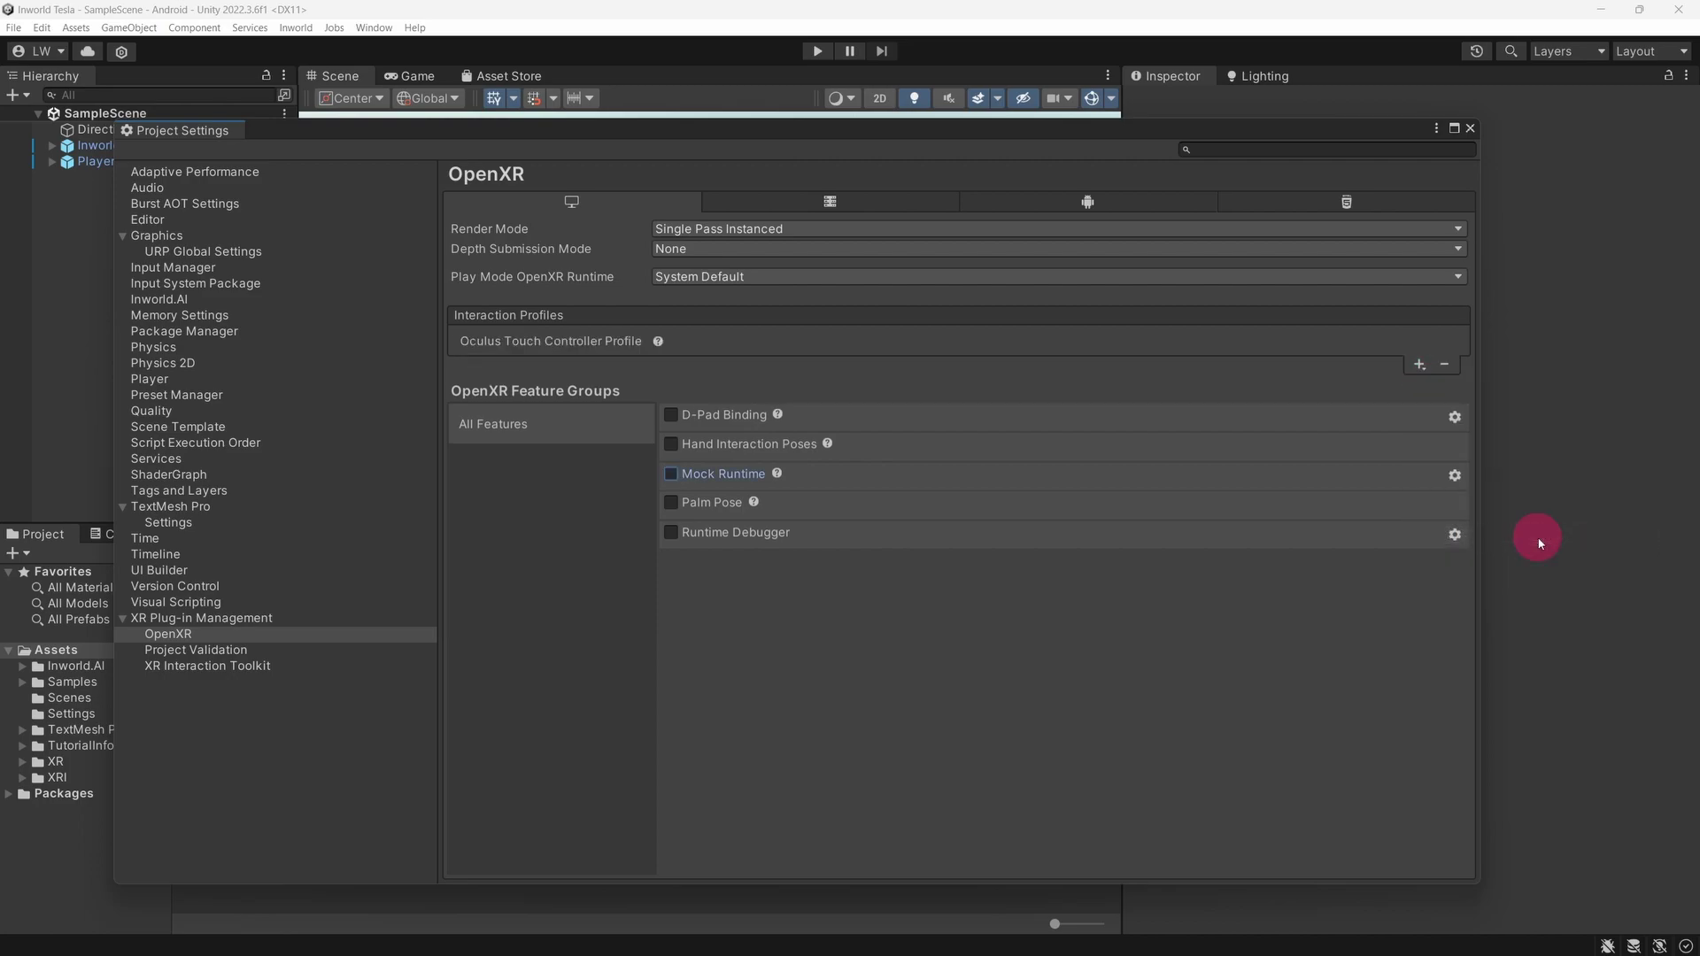
{"action": "left_click", "coordinate": [328, 618]}
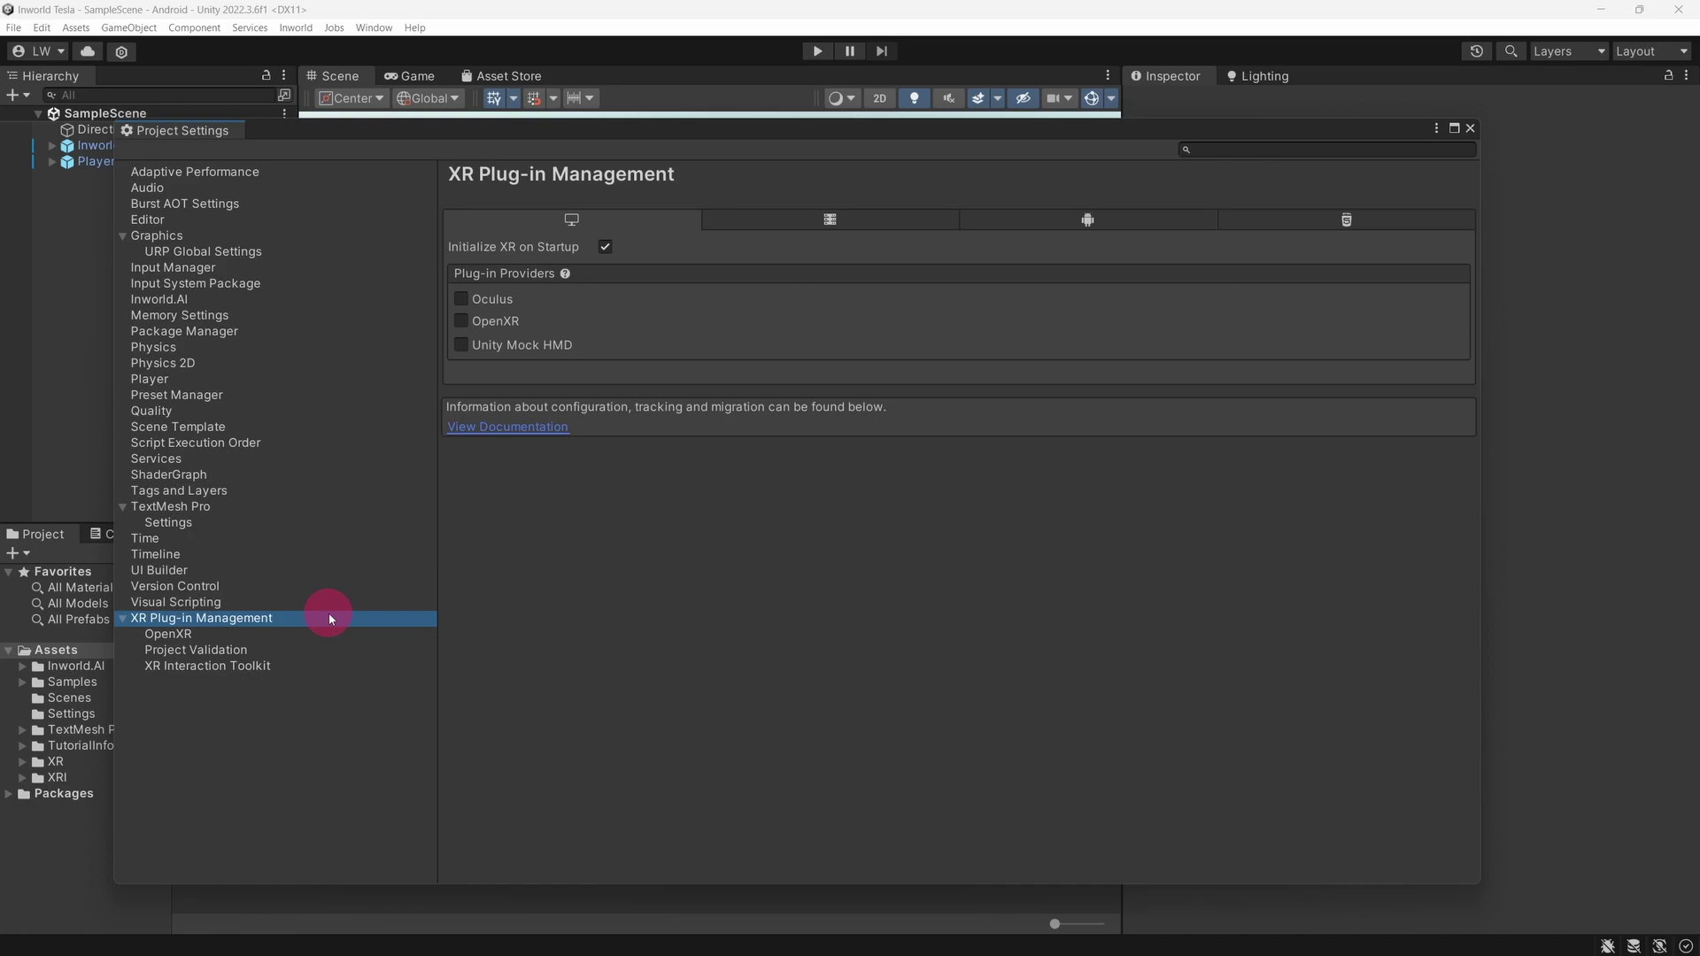
Enable OpenXR for desktop, verify zero validation issues, and close Project Settings
{"action": "left_click", "coordinate": [461, 322]}
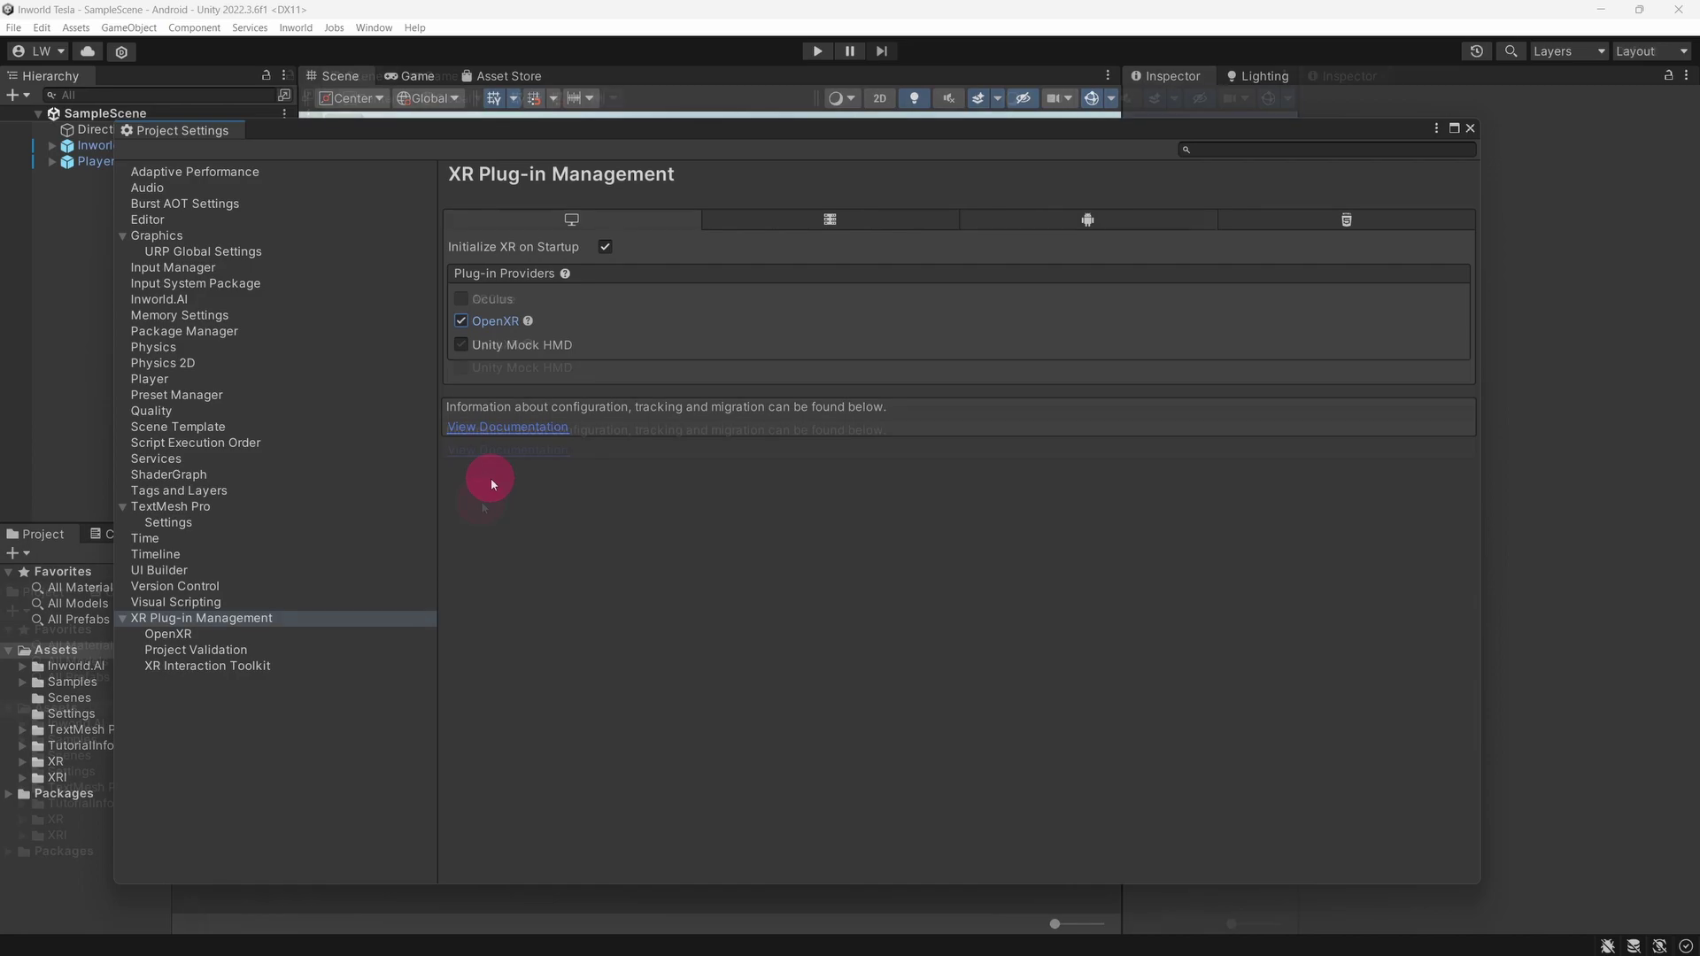
{"action": "left_click", "coordinate": [286, 656]}
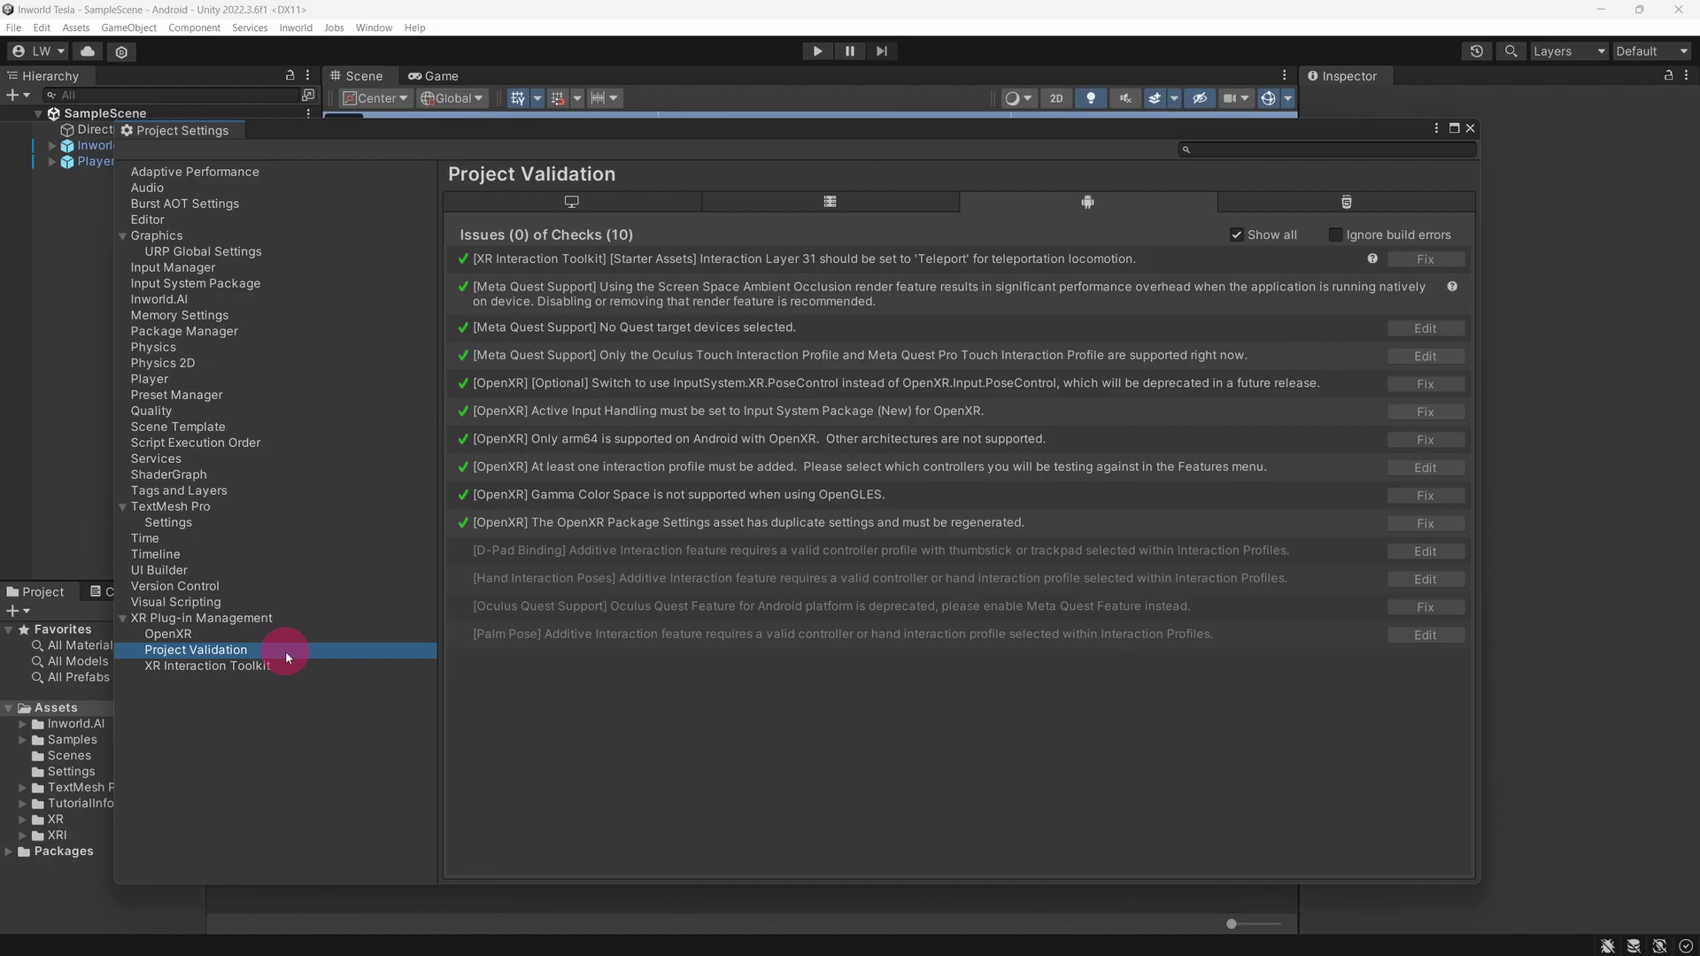
{"action": "left_click", "coordinate": [1468, 130]}
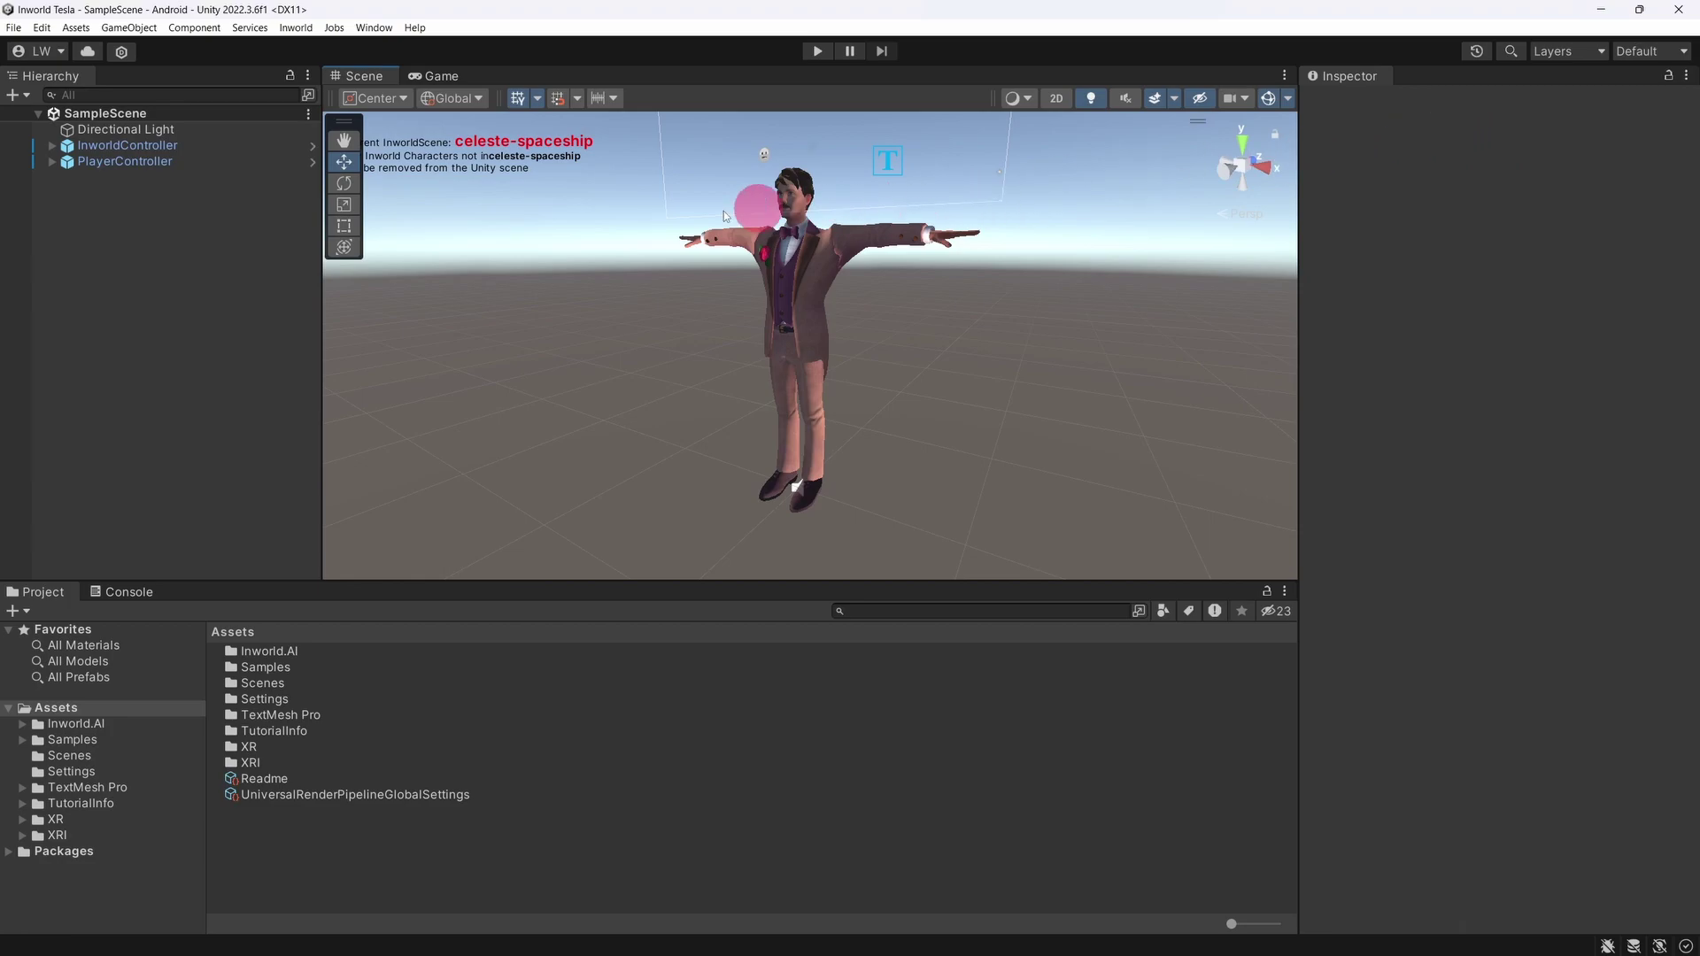
Replace the PlayerController with an XR Origin (VR) rig
{"action": "left_click", "coordinate": [197, 162]}
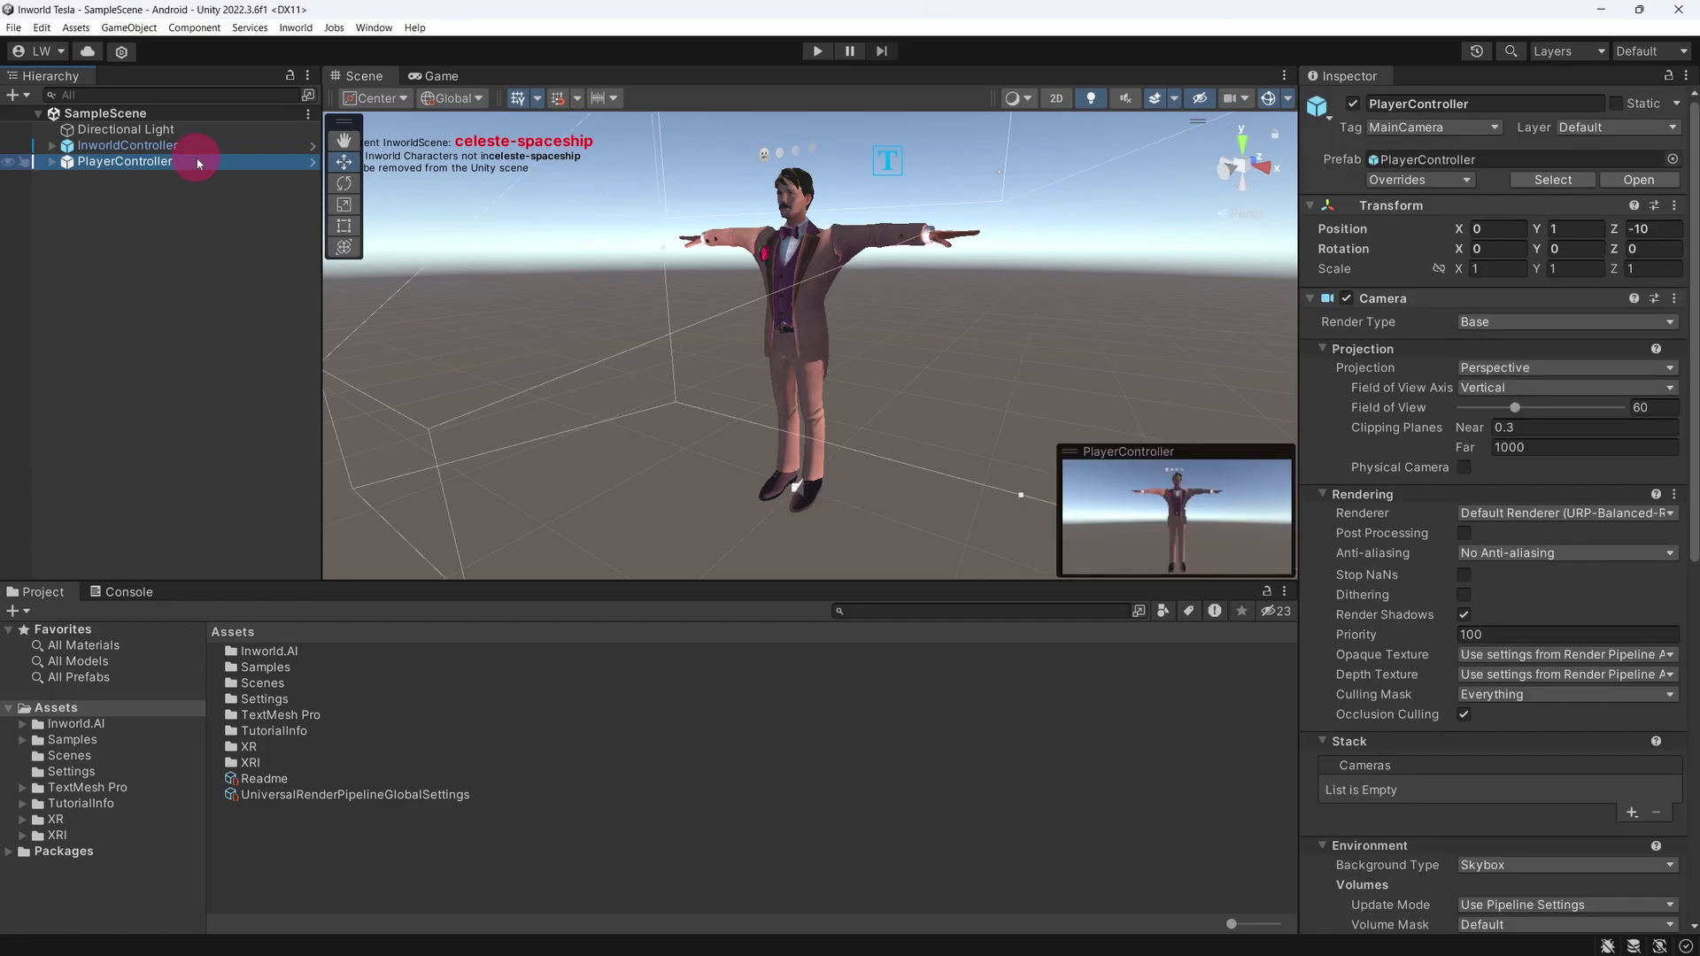
{"action": "key", "text": "Delete"}
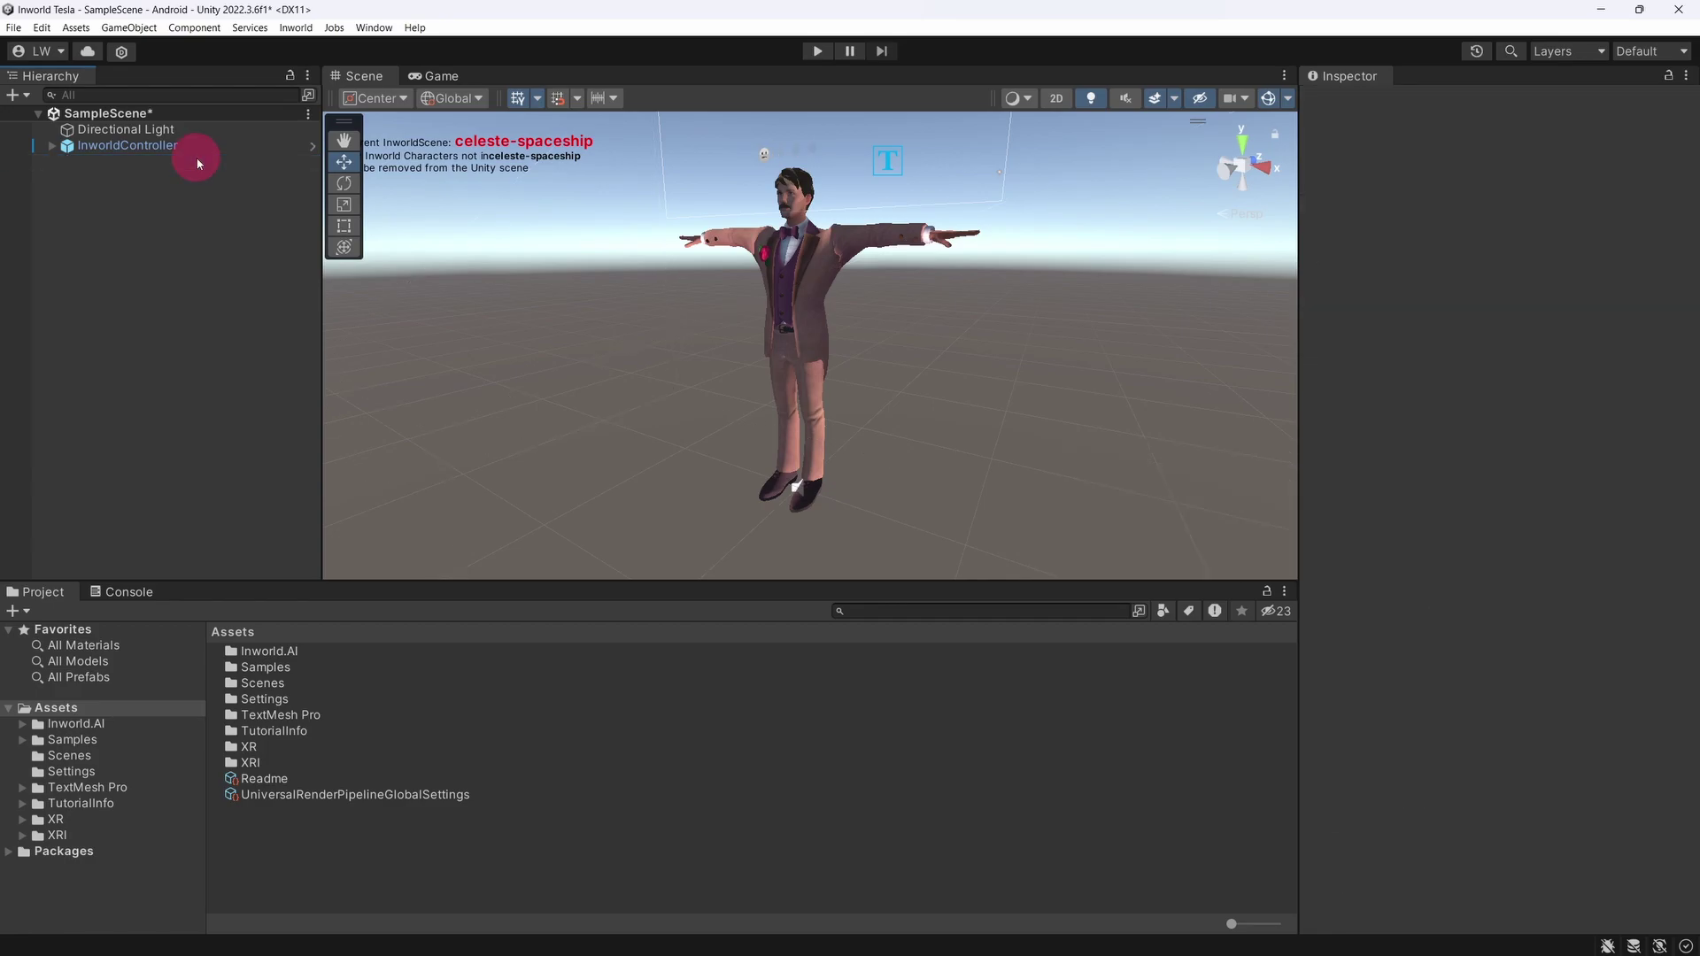
{"action": "right_click", "coordinate": [127, 172]}
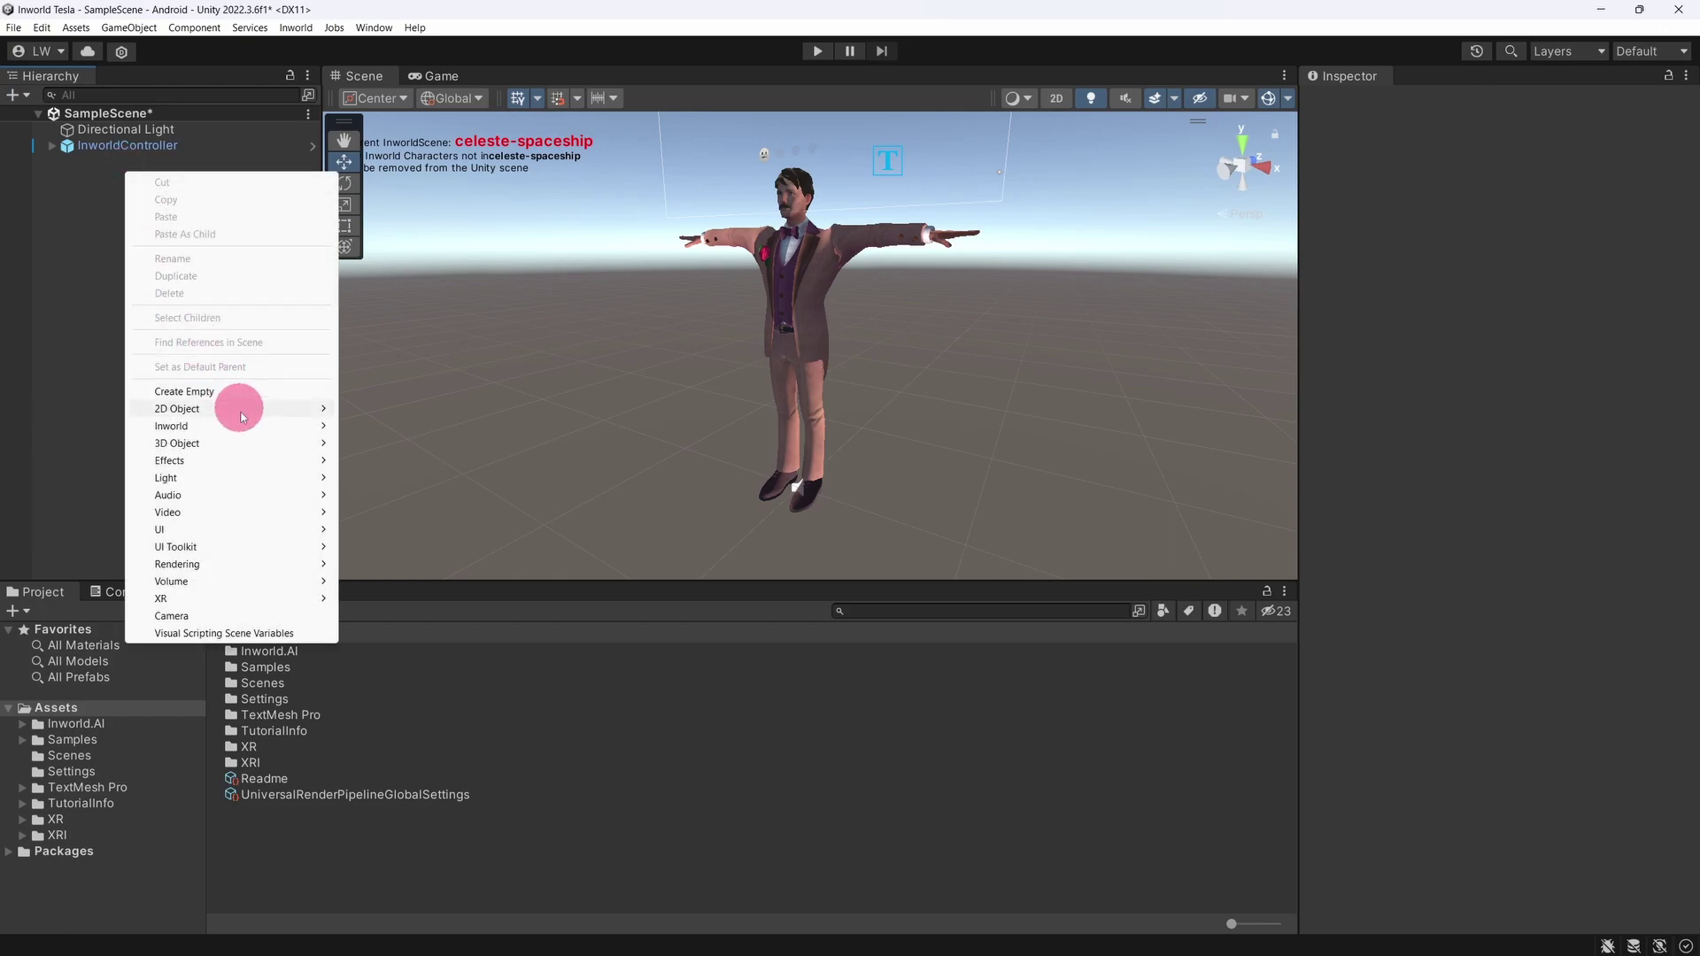
{"action": "mouse_move", "coordinate": [161, 599]}
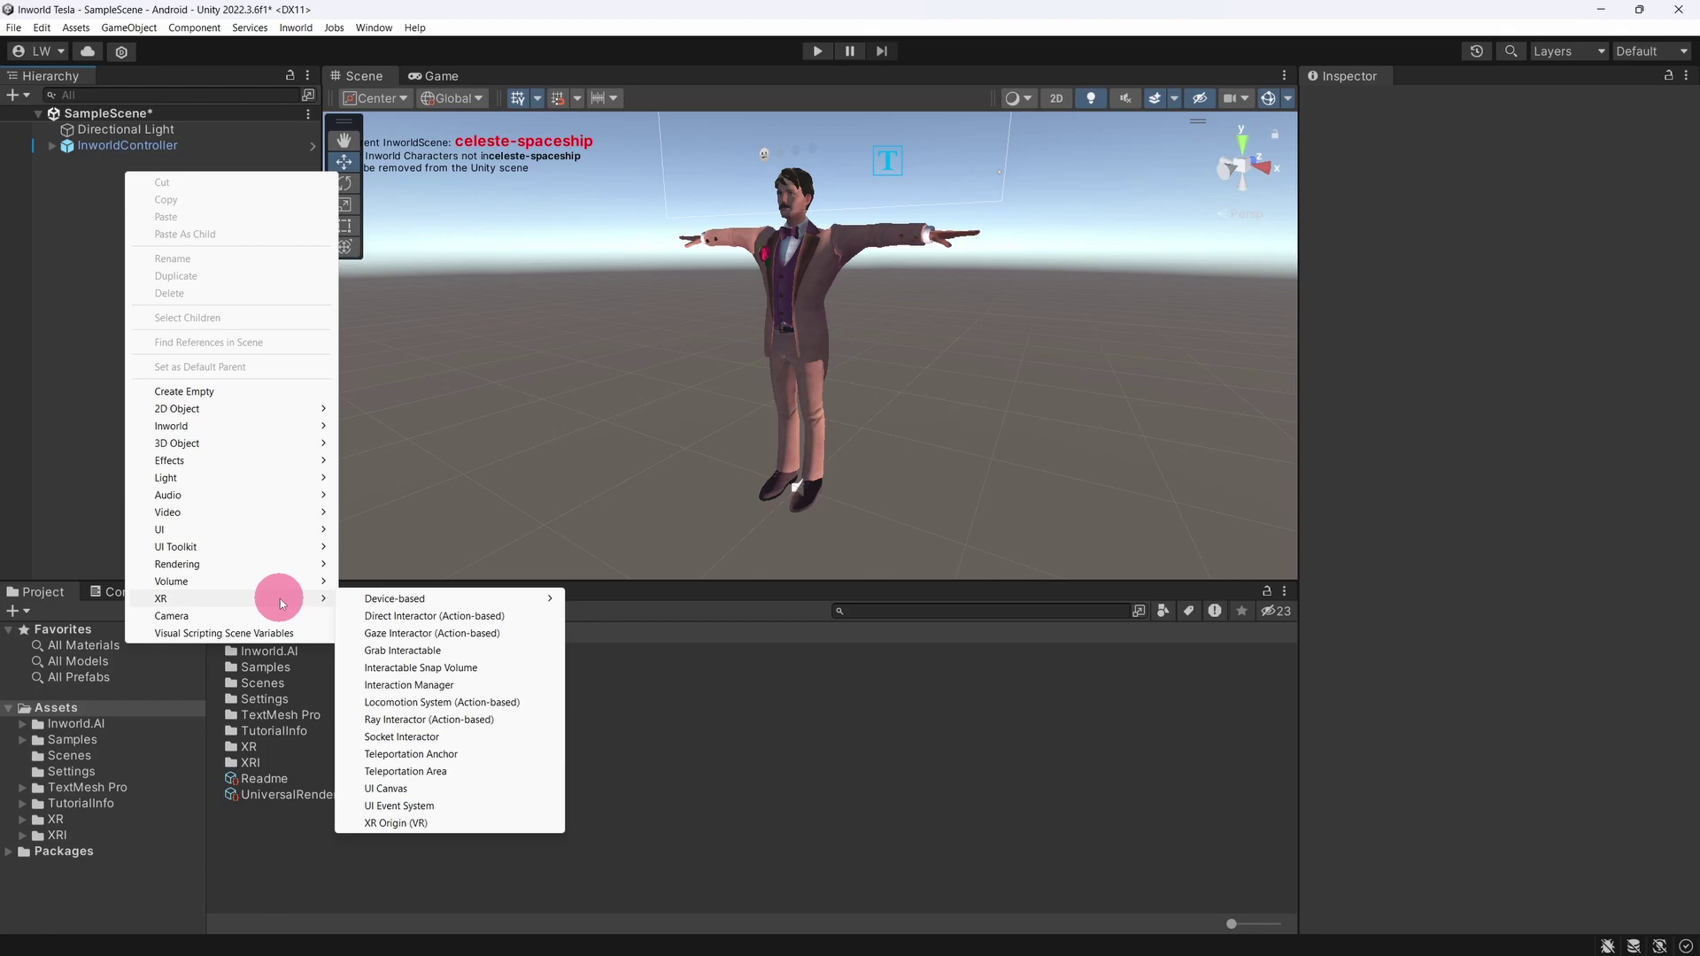
{"action": "left_click", "coordinate": [446, 825]}
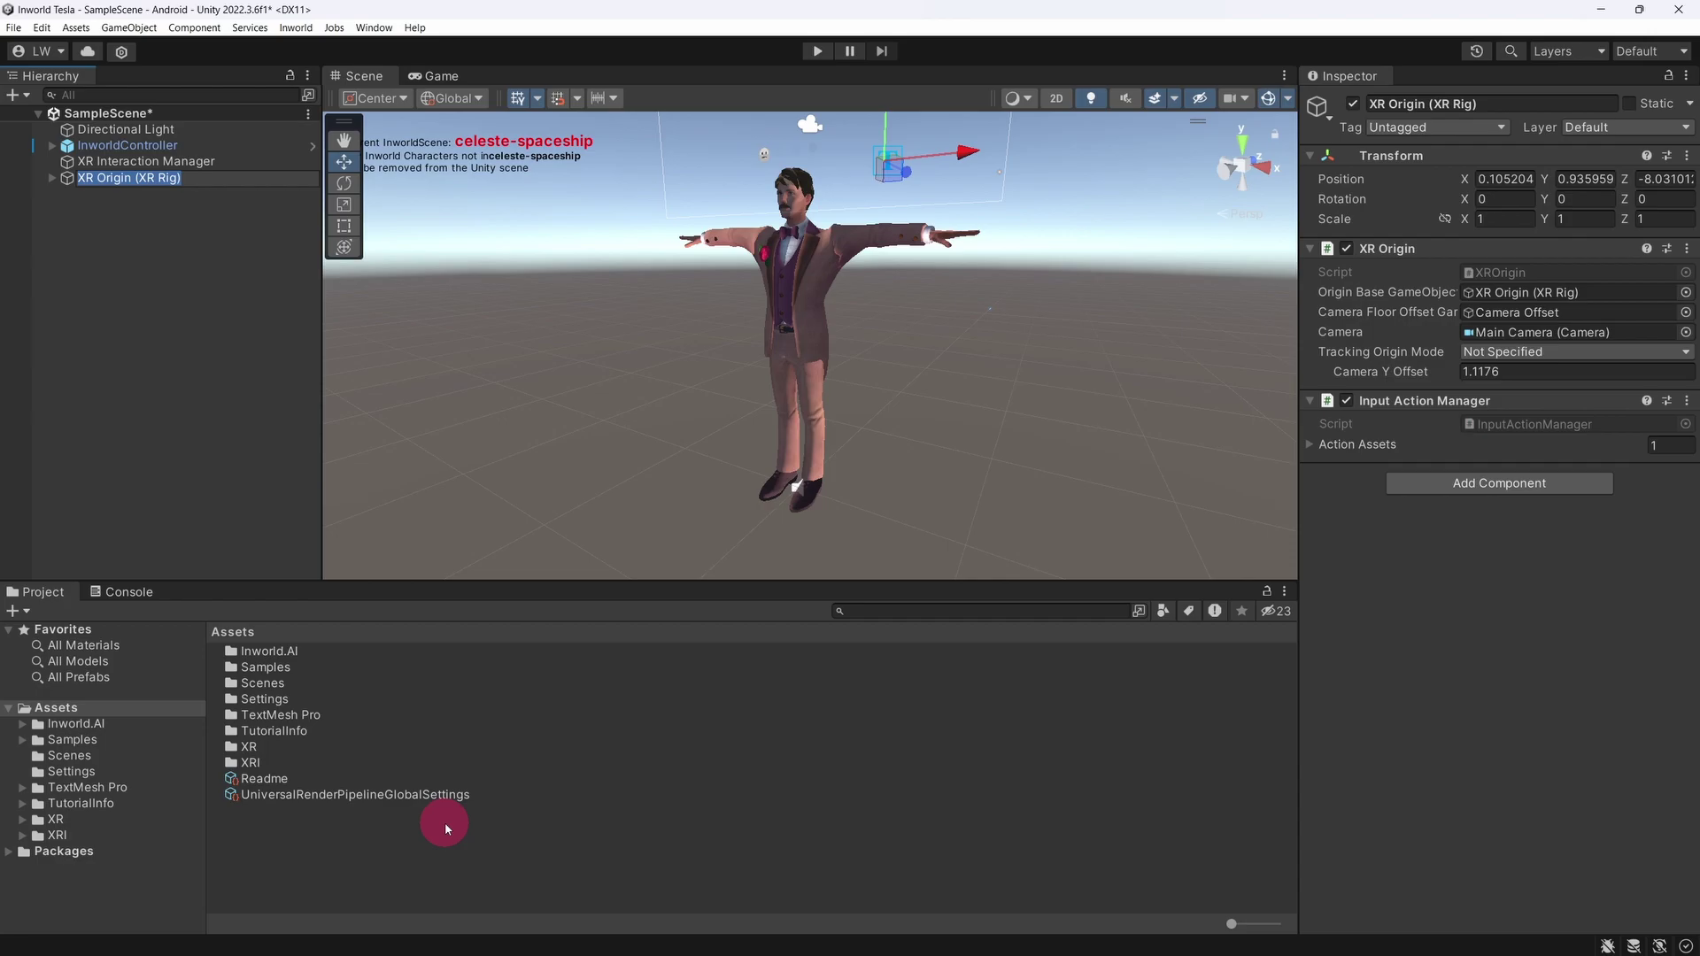
Set the XR Origin position to 0, 0, 0 and save the scene
{"action": "left_click", "coordinate": [1505, 179]}
{"action": "type", "text": "0"}
{"action": "left_click", "coordinate": [1581, 178]}
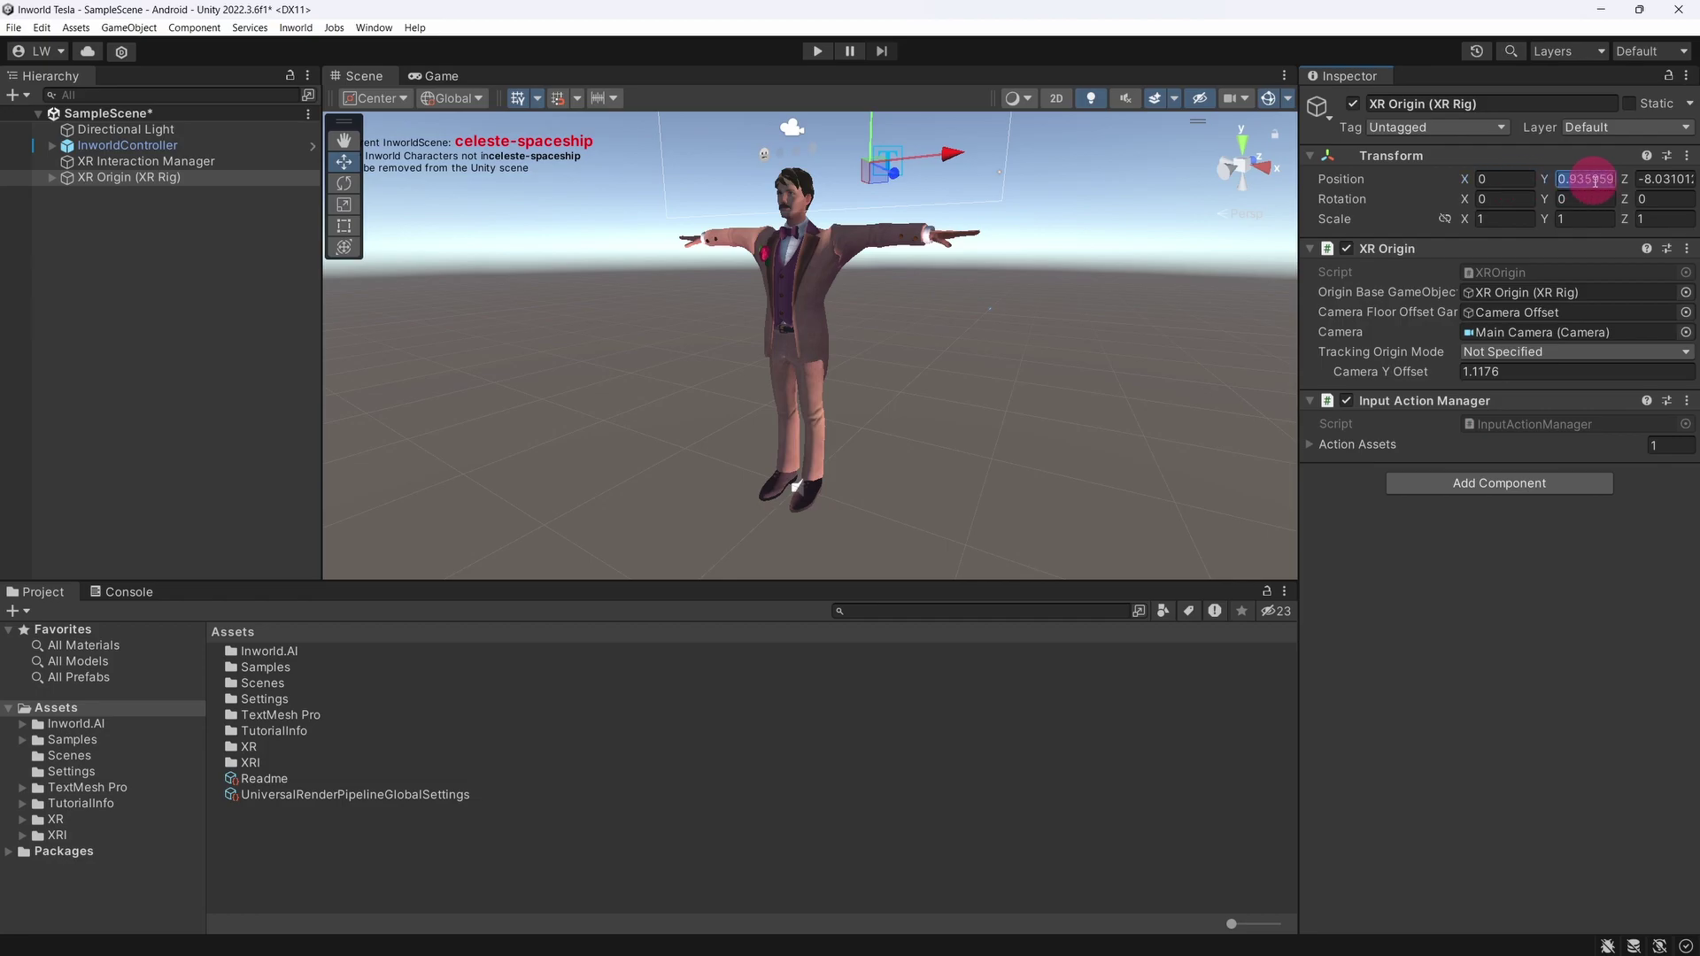
{"action": "type", "text": "0"}
{"action": "left_click", "coordinate": [1648, 179]}
{"action": "type", "text": "0"}
{"action": "key", "text": "ctrl+s"}
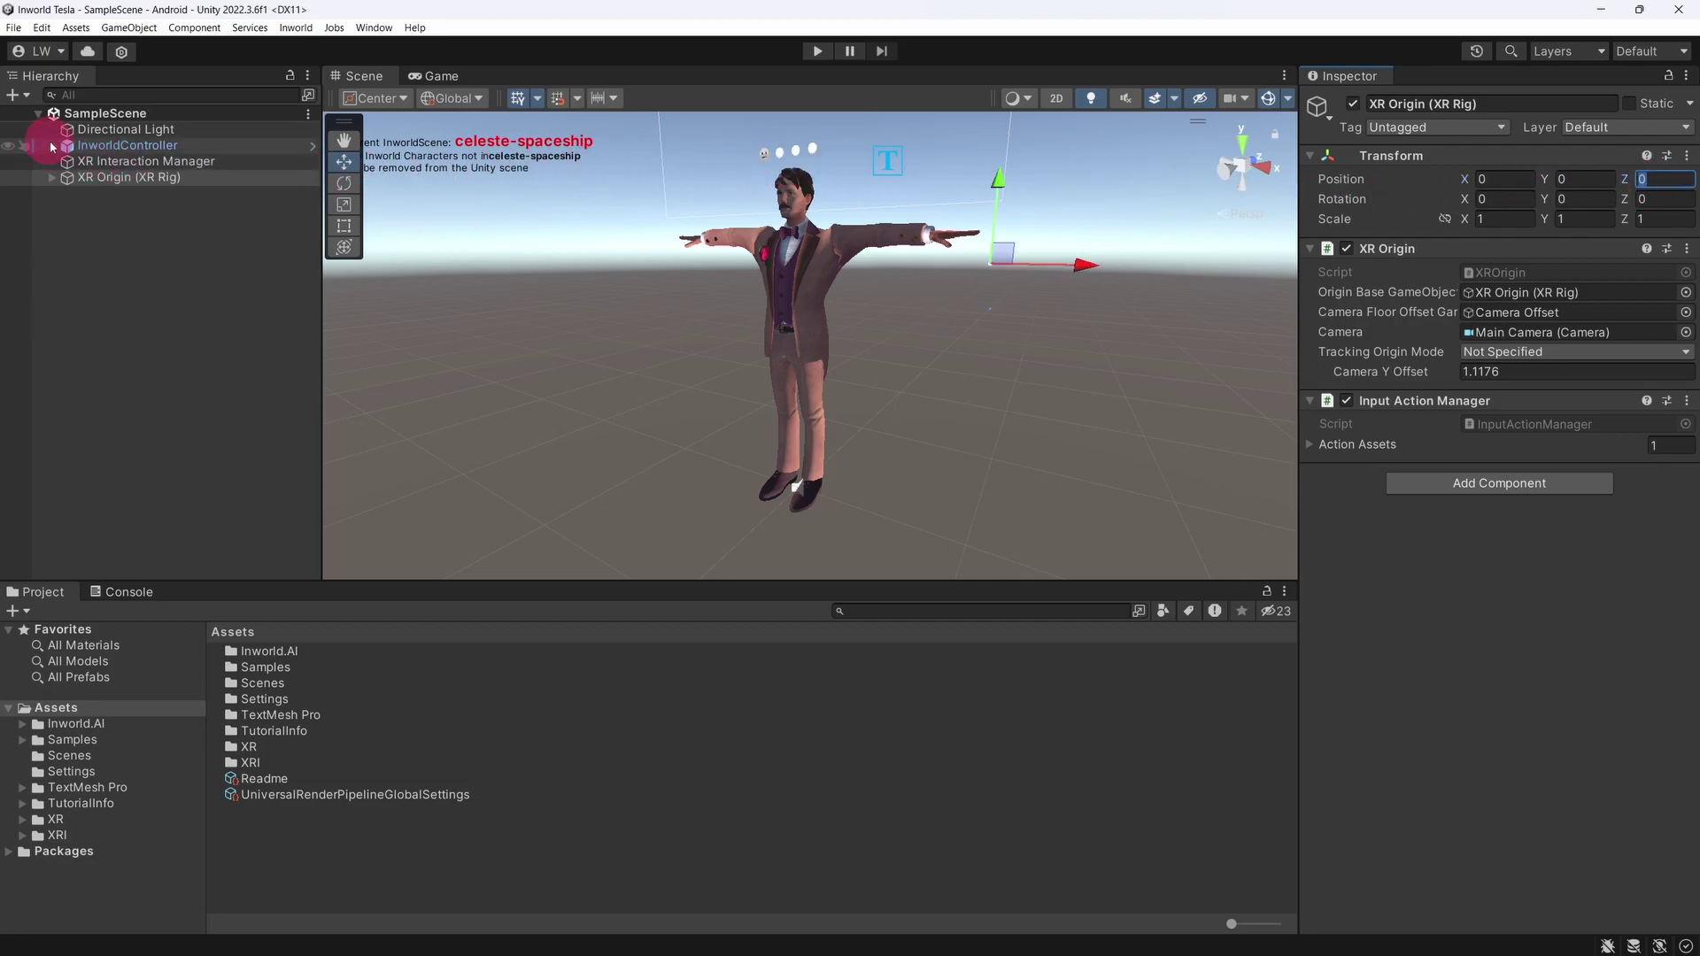
Set Nikola Tesla's Position Z to 1.5 and view Tesla from the Main Camera
{"action": "left_click", "coordinate": [50, 146]}
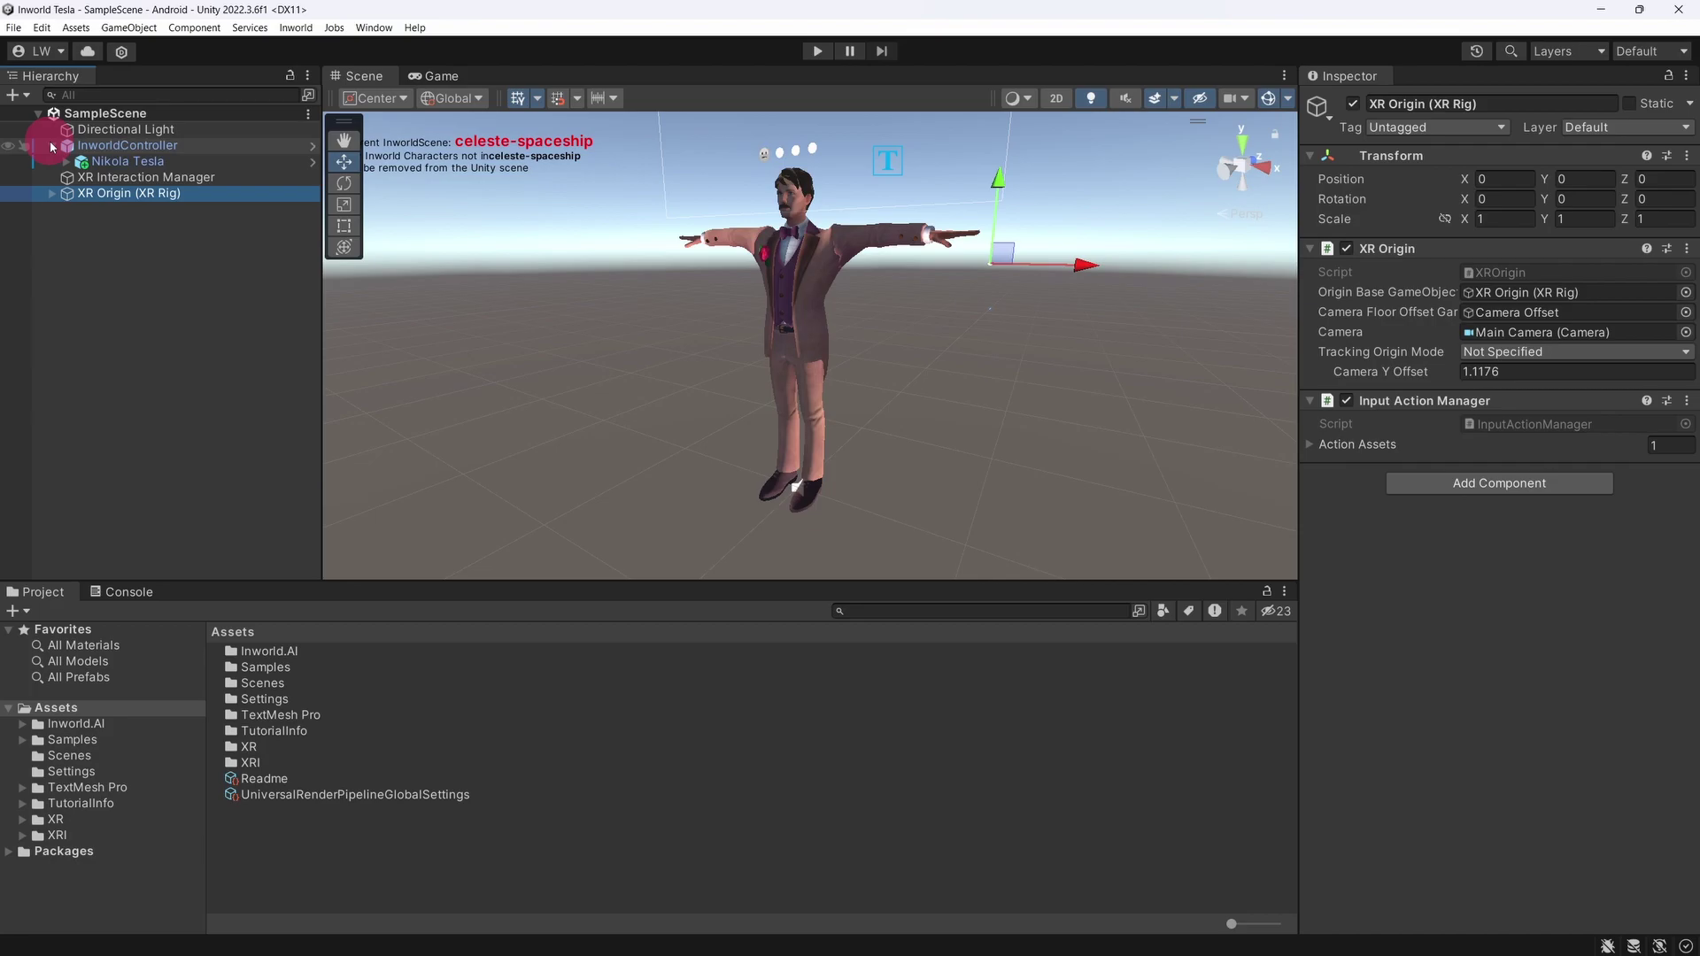
{"action": "left_click", "coordinate": [54, 194]}
{"action": "left_click", "coordinate": [69, 210]}
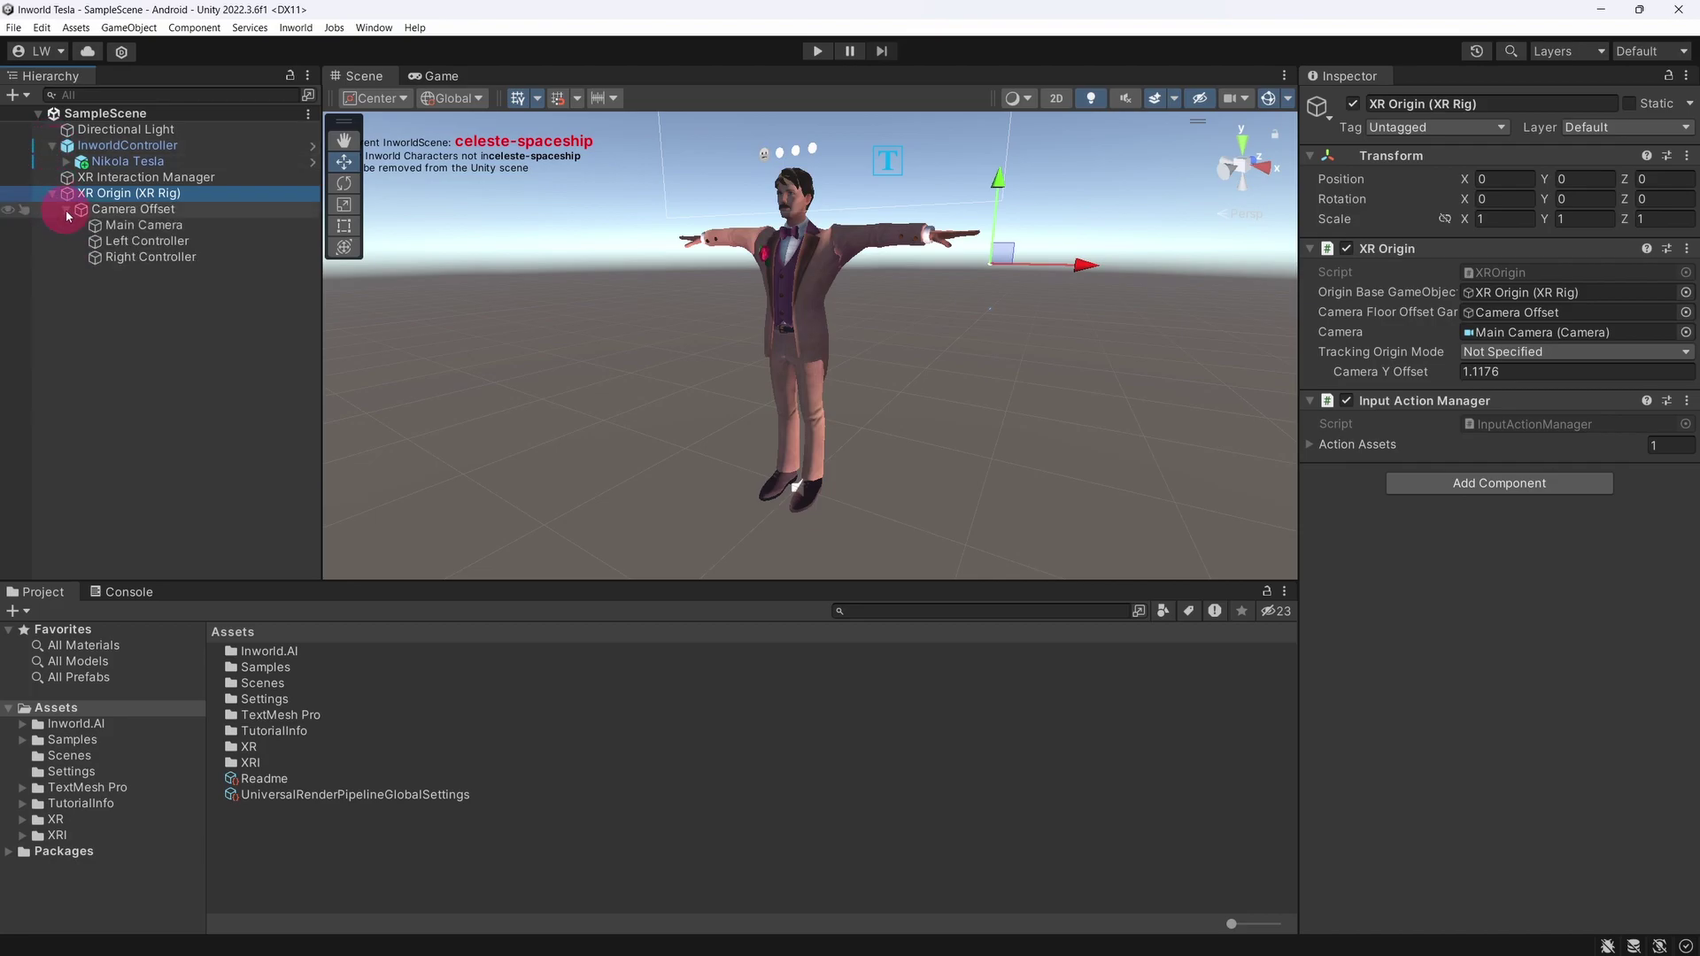
{"action": "left_click", "coordinate": [128, 163]}
{"action": "left_click", "coordinate": [1648, 230]}
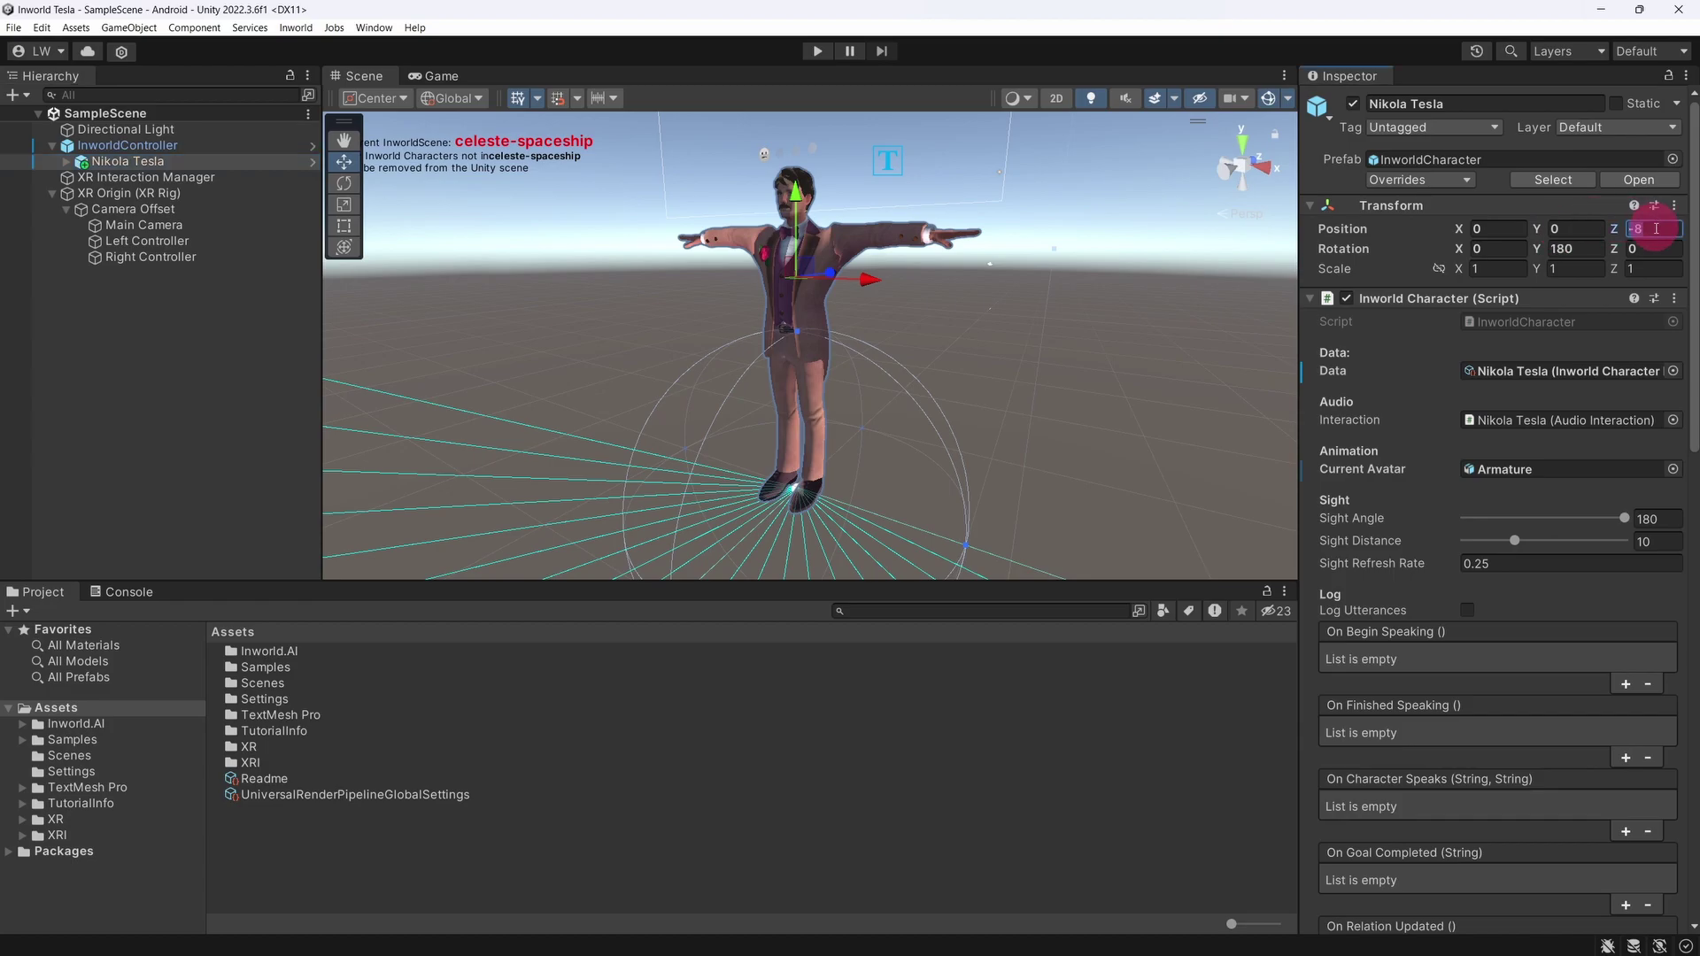
{"action": "type", "text": "1.5"}
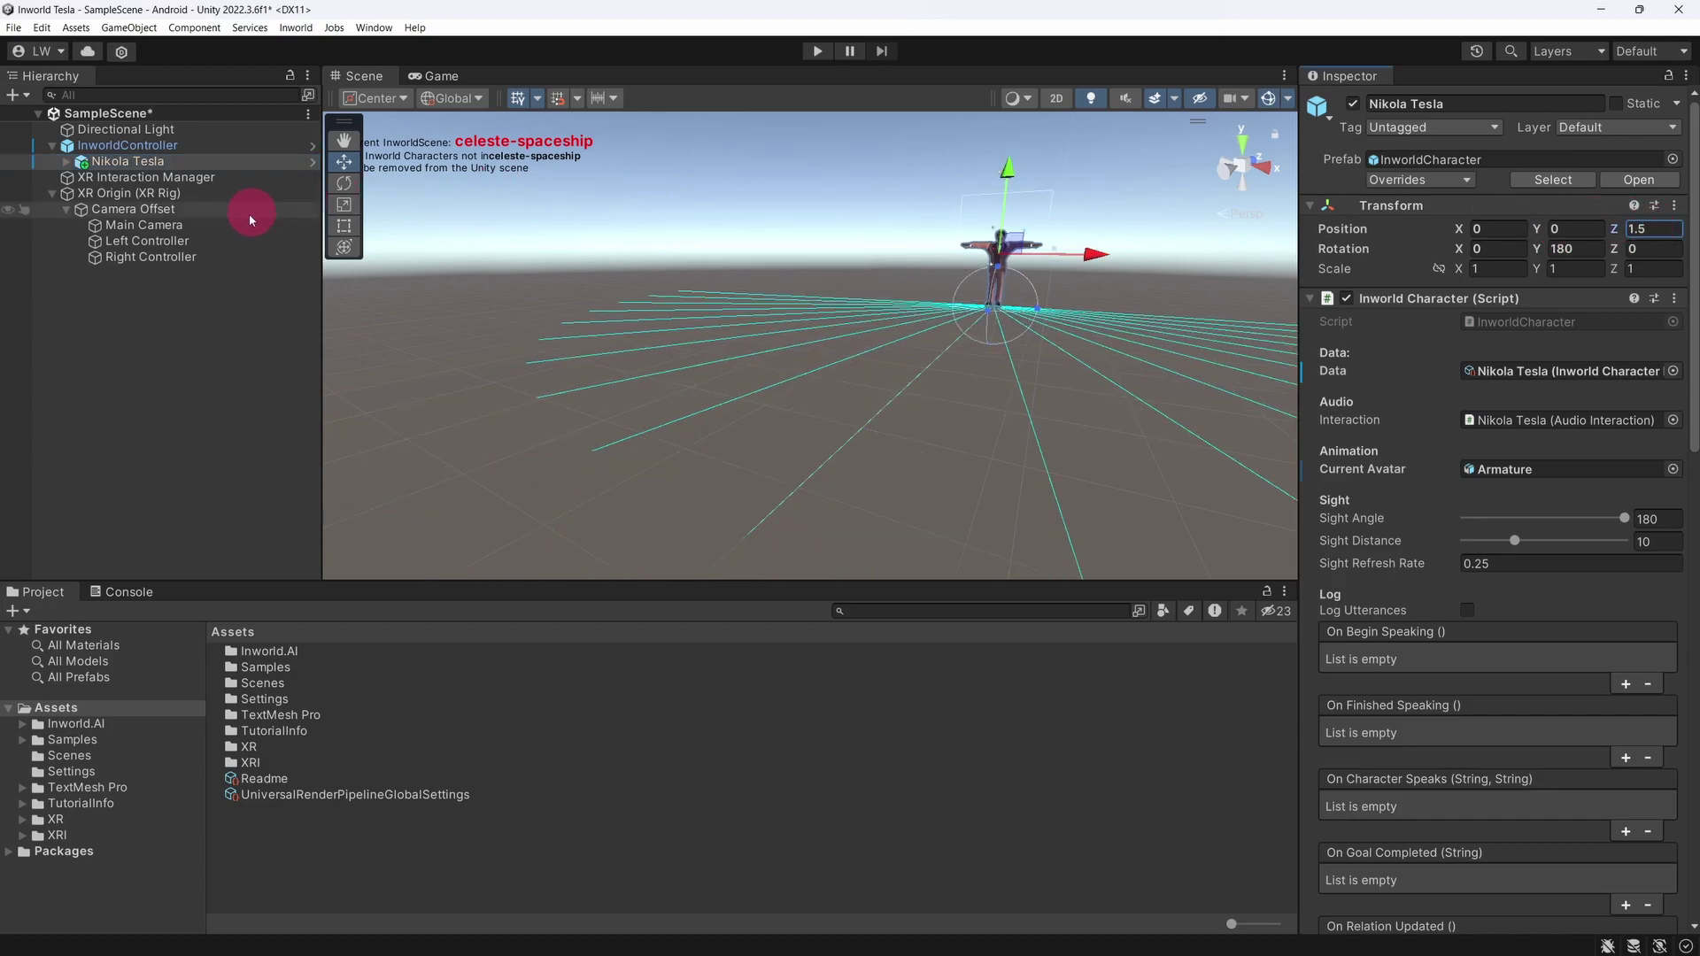
{"action": "left_click", "coordinate": [209, 225]}
{"action": "key", "text": "f"}
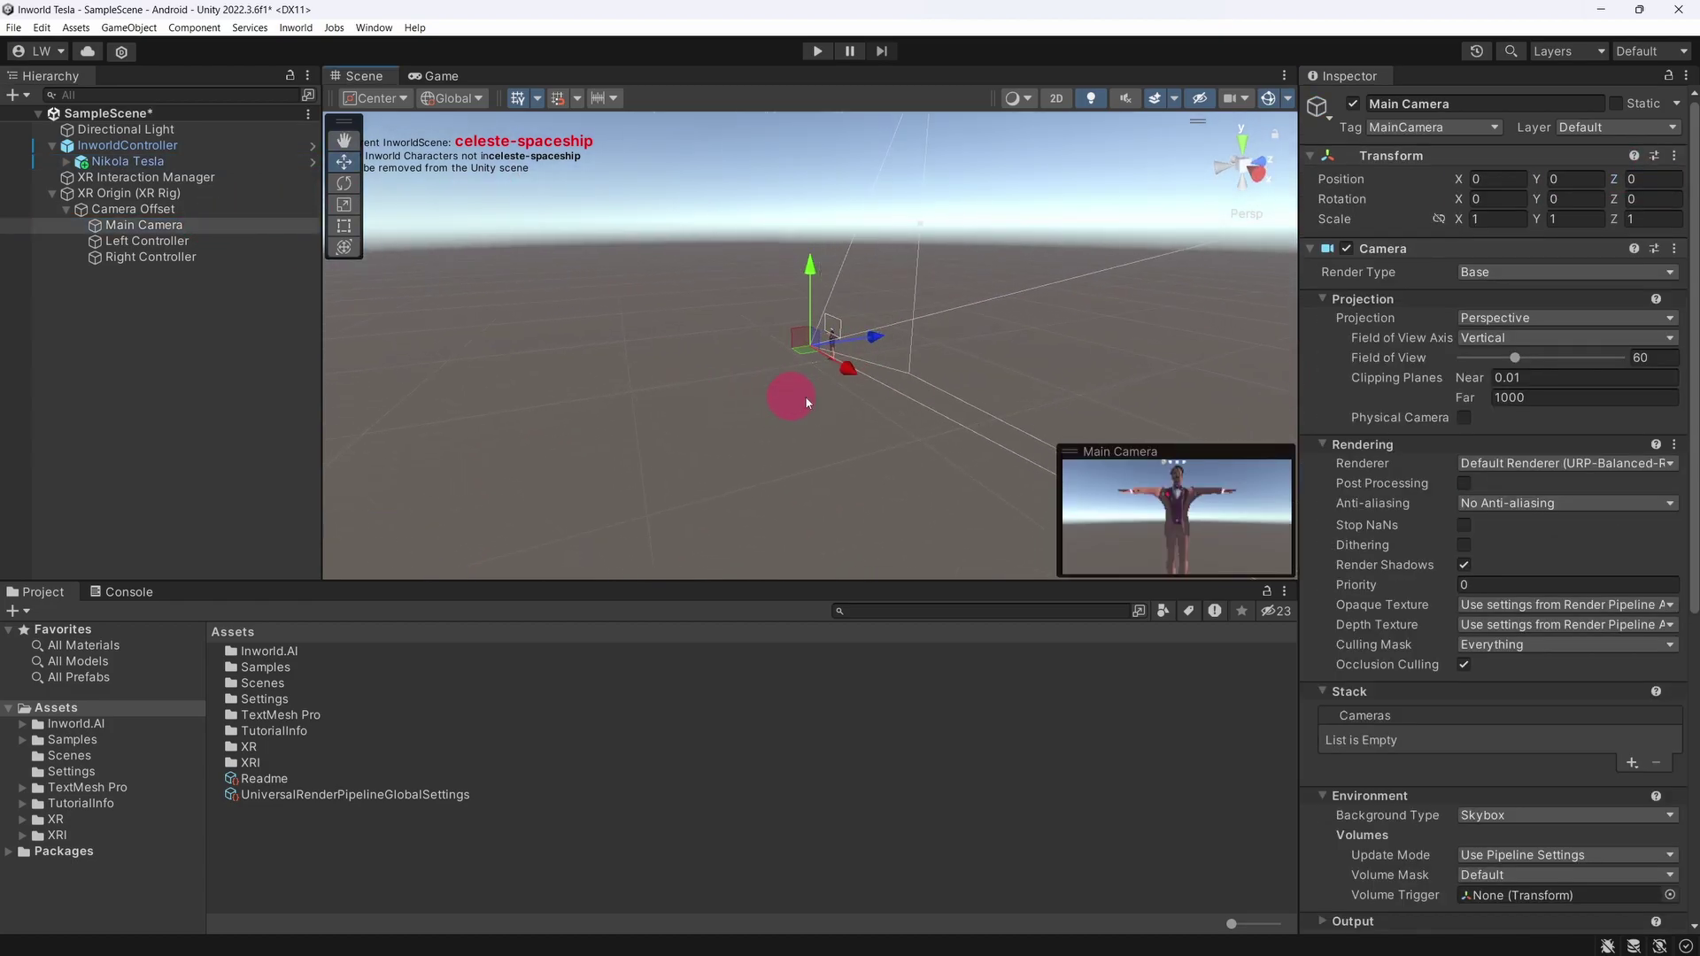
{"action": "left_click_drag", "start_coordinate": [974, 374], "coordinate": [873, 380], "text": "alt"}
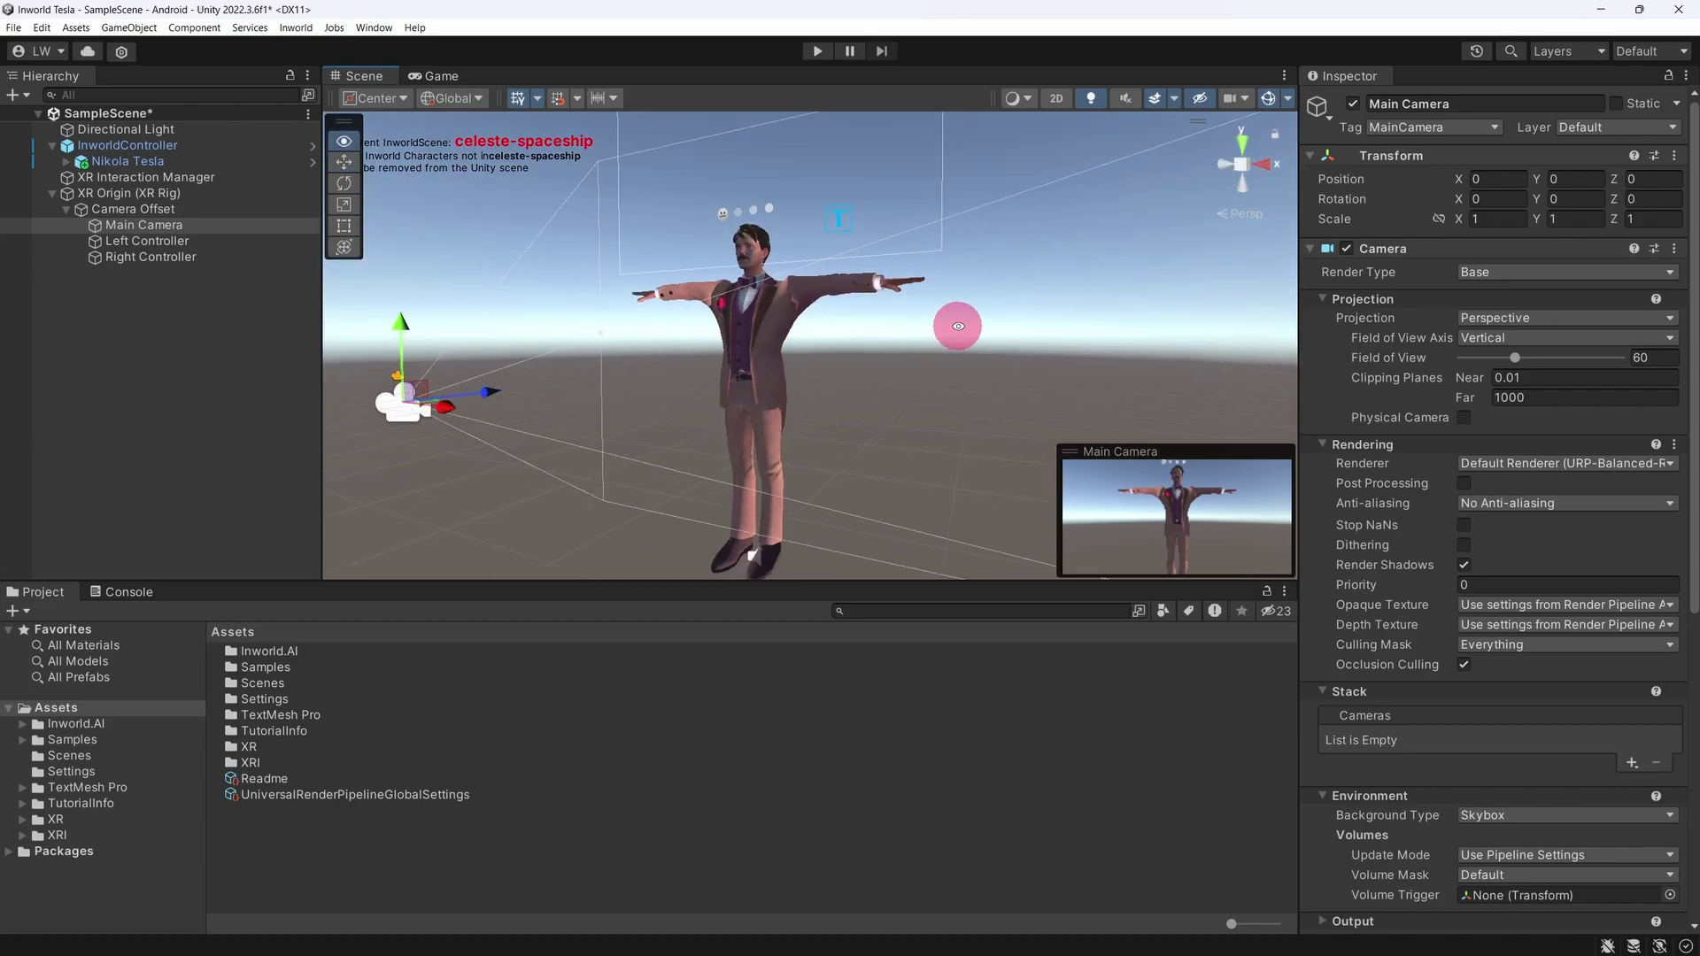
{"action": "left_click", "coordinate": [209, 163]}
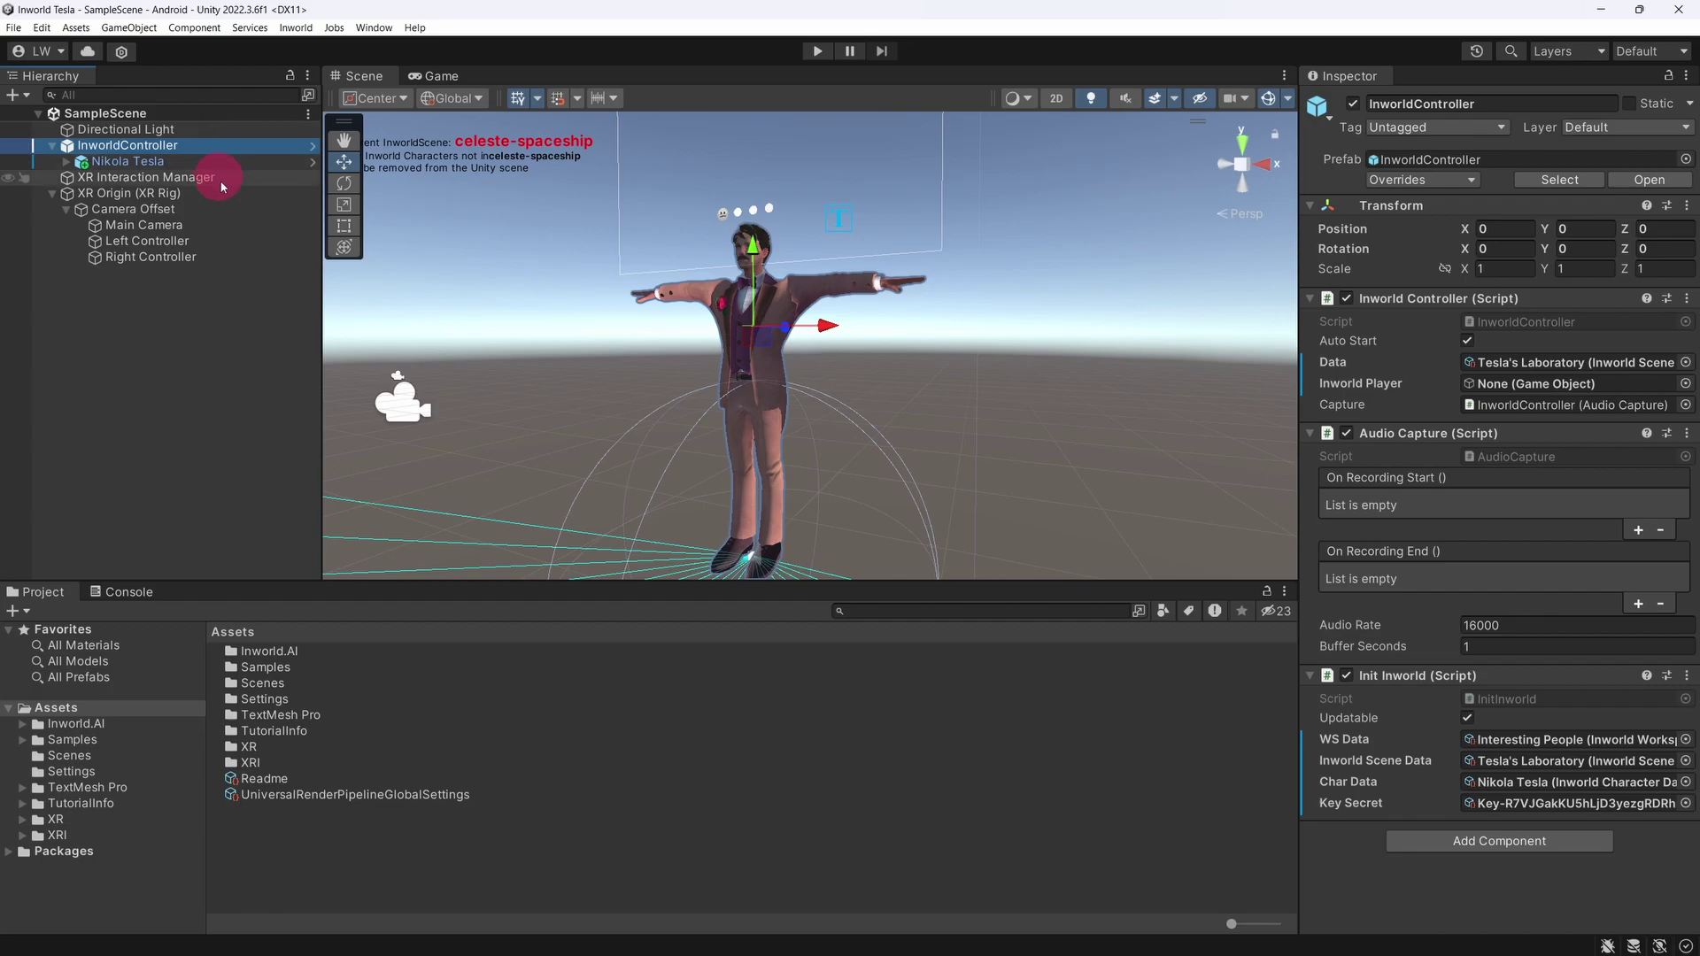
Drag Main Camera into InworldController's Inworld Player field and save the scene
{"action": "left_click", "coordinate": [187, 229]}
{"action": "left_click_drag", "start_coordinate": [187, 233], "coordinate": [1528, 386]}
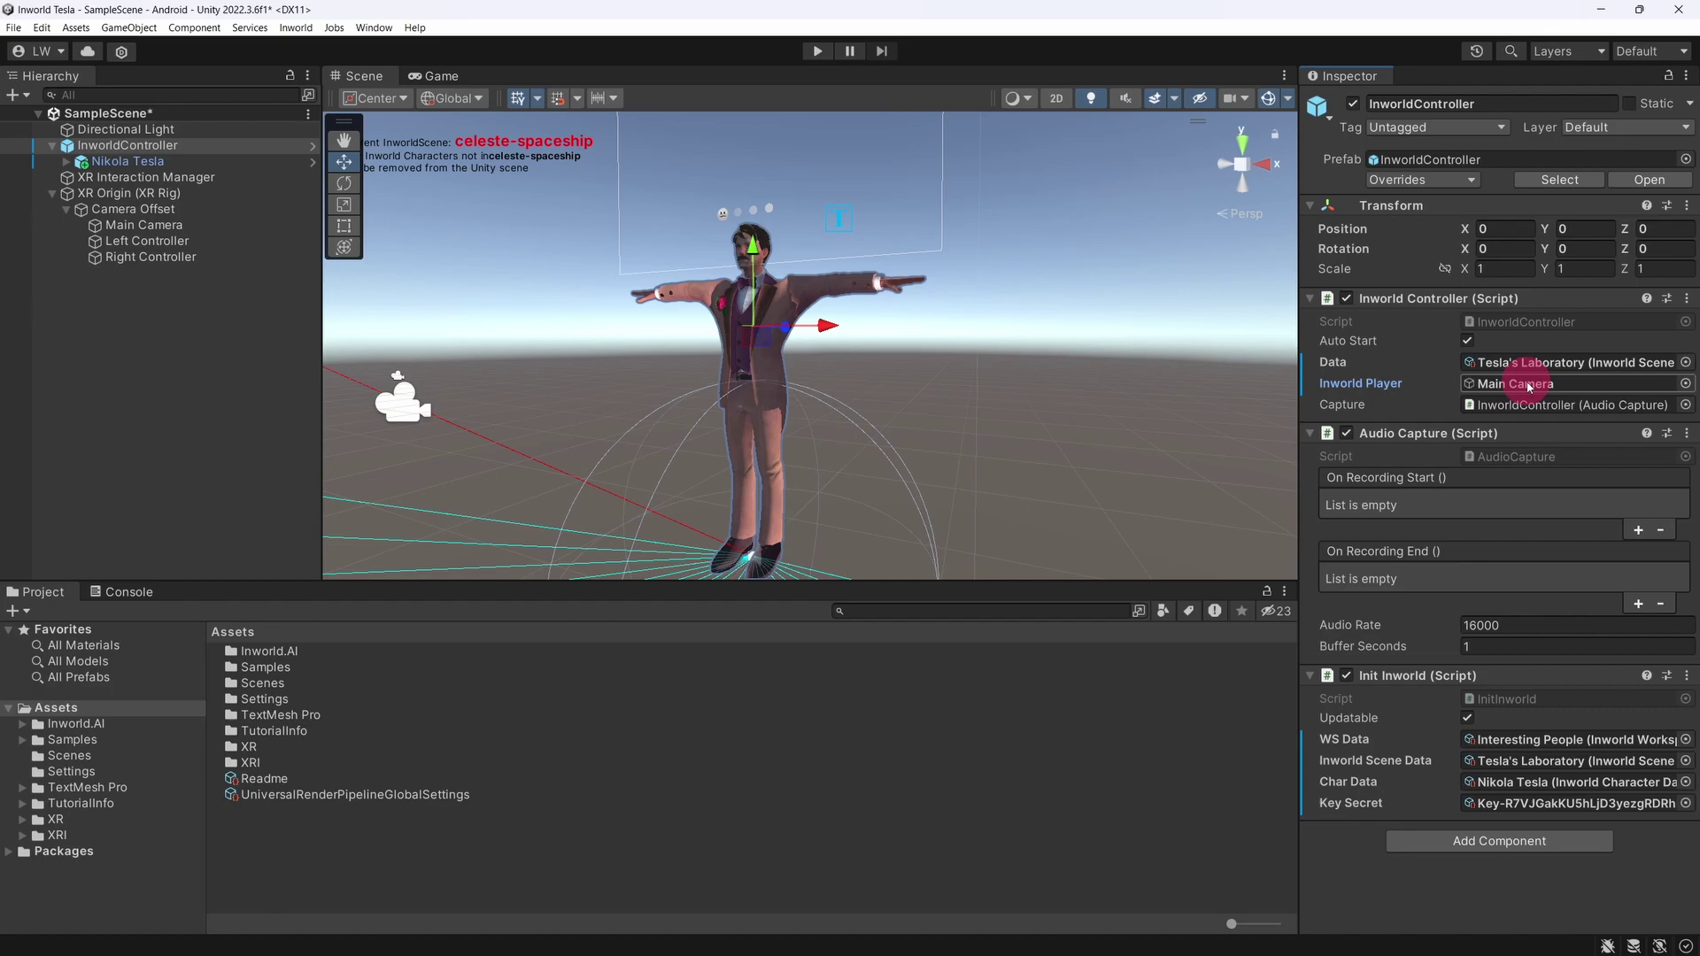
{"action": "key", "text": "ctrl+s"}
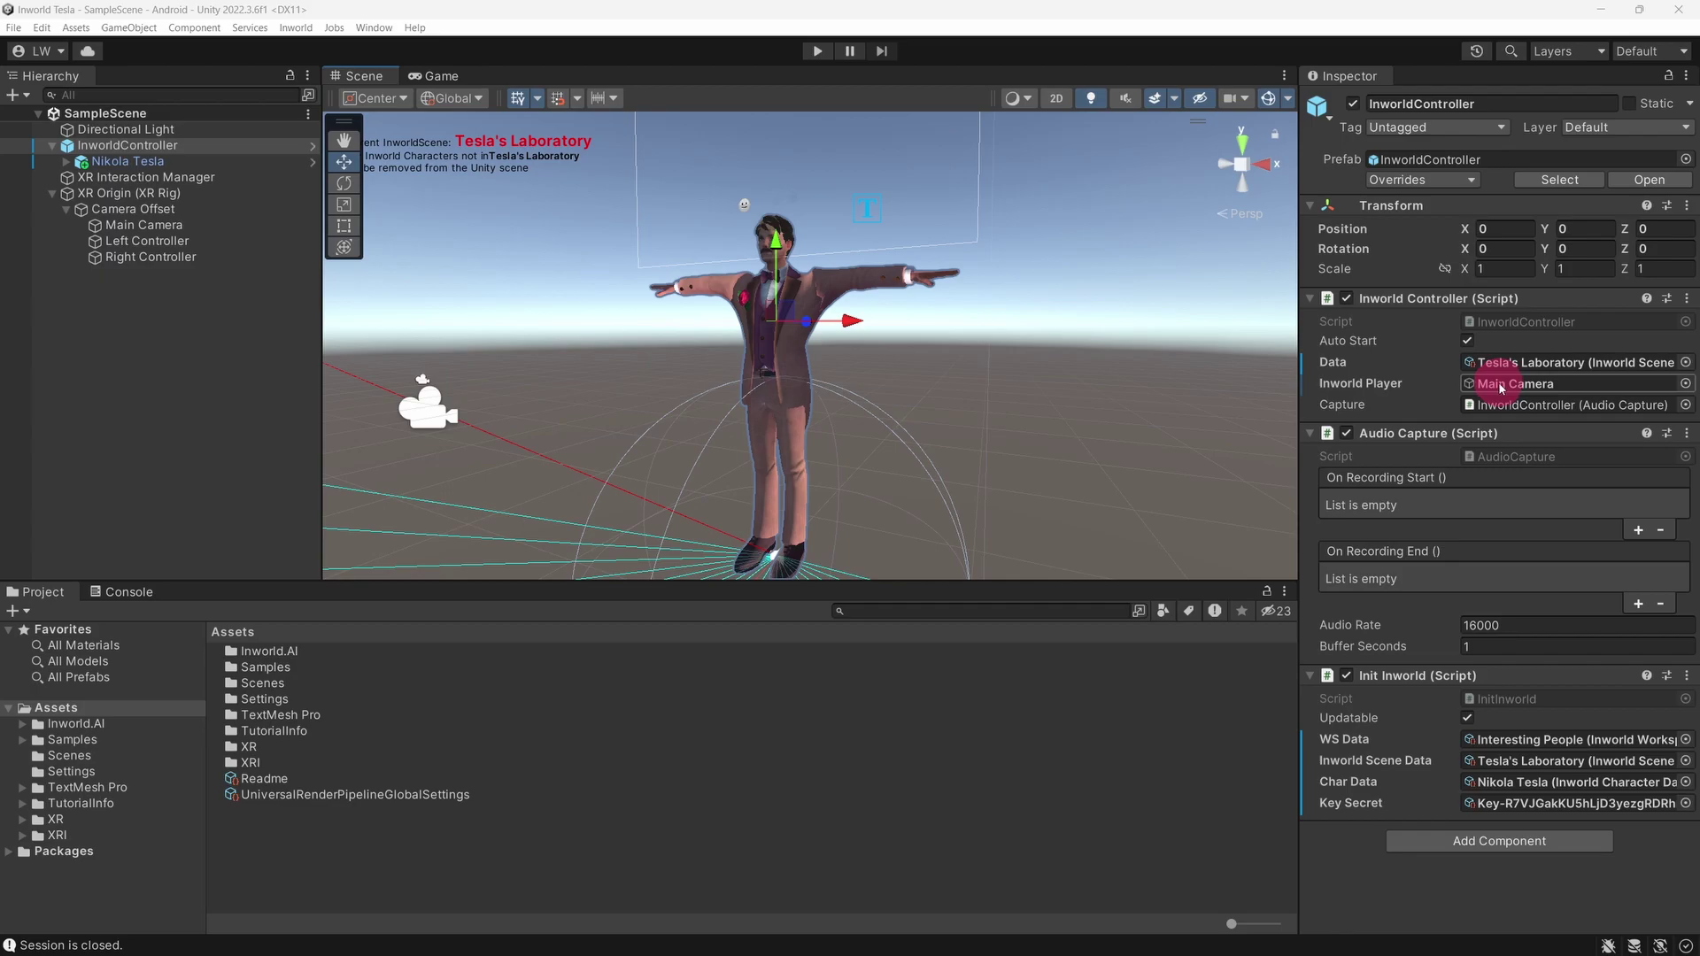
{"action": "left_click", "coordinate": [820, 52]}
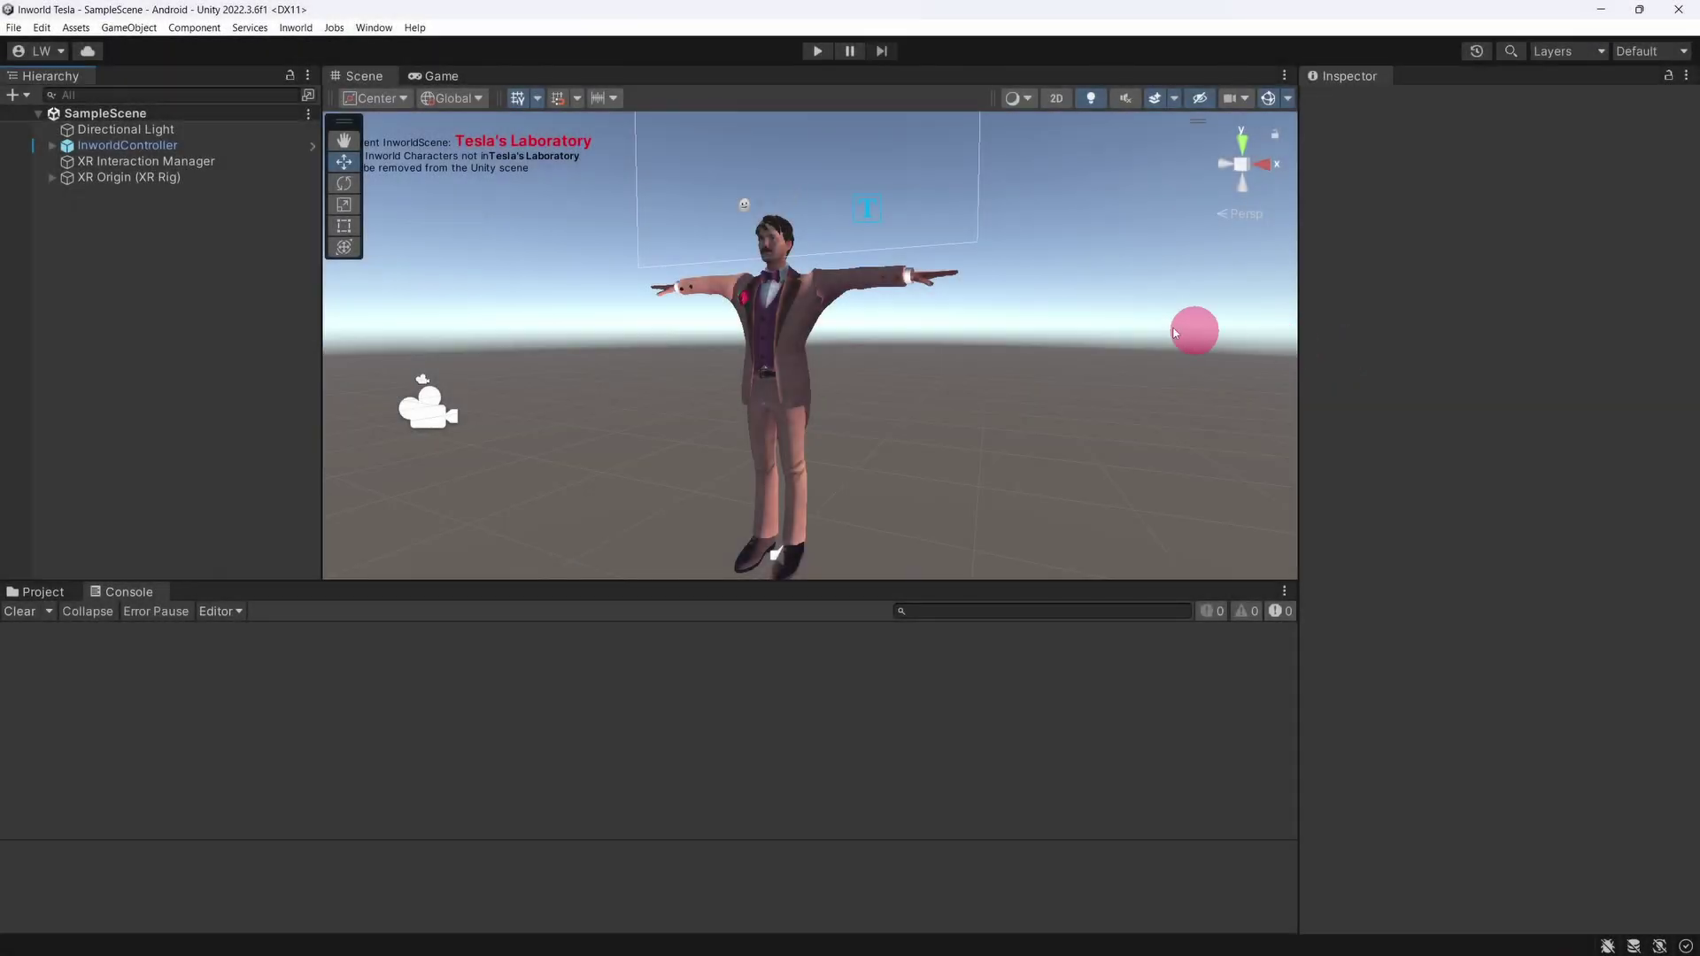
Install Oculus XR Plugin from the Package Manager, then close the Package Manager
{"action": "left_click", "coordinate": [374, 28]}
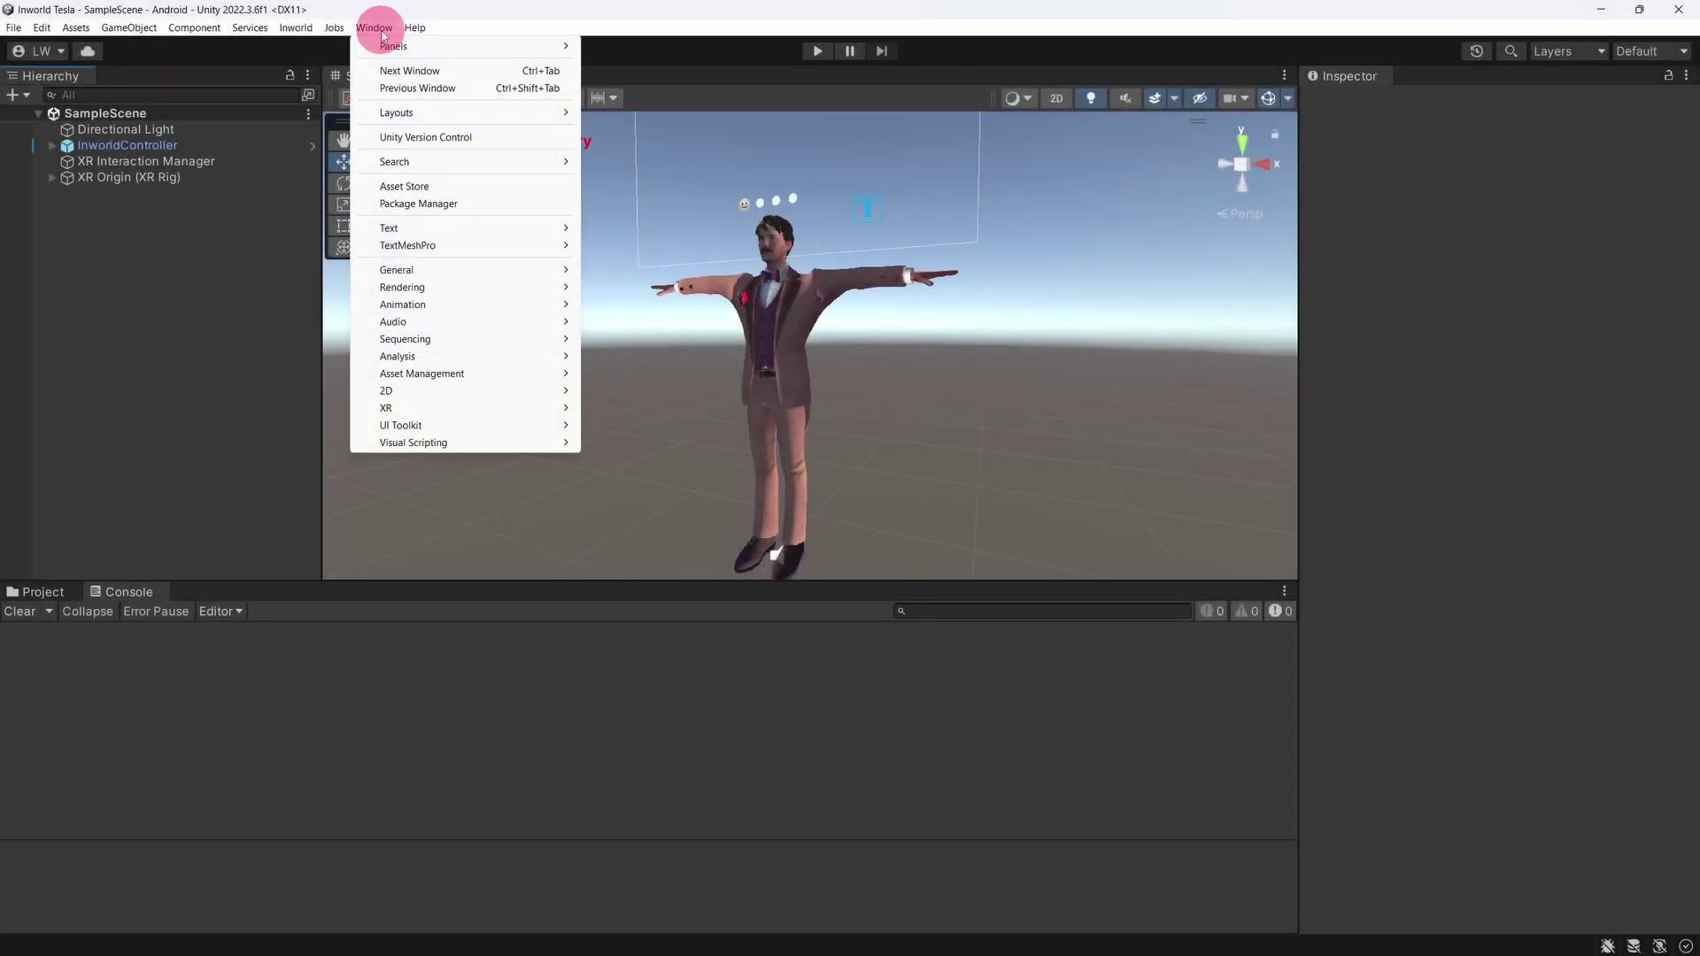
{"action": "left_click", "coordinate": [486, 201]}
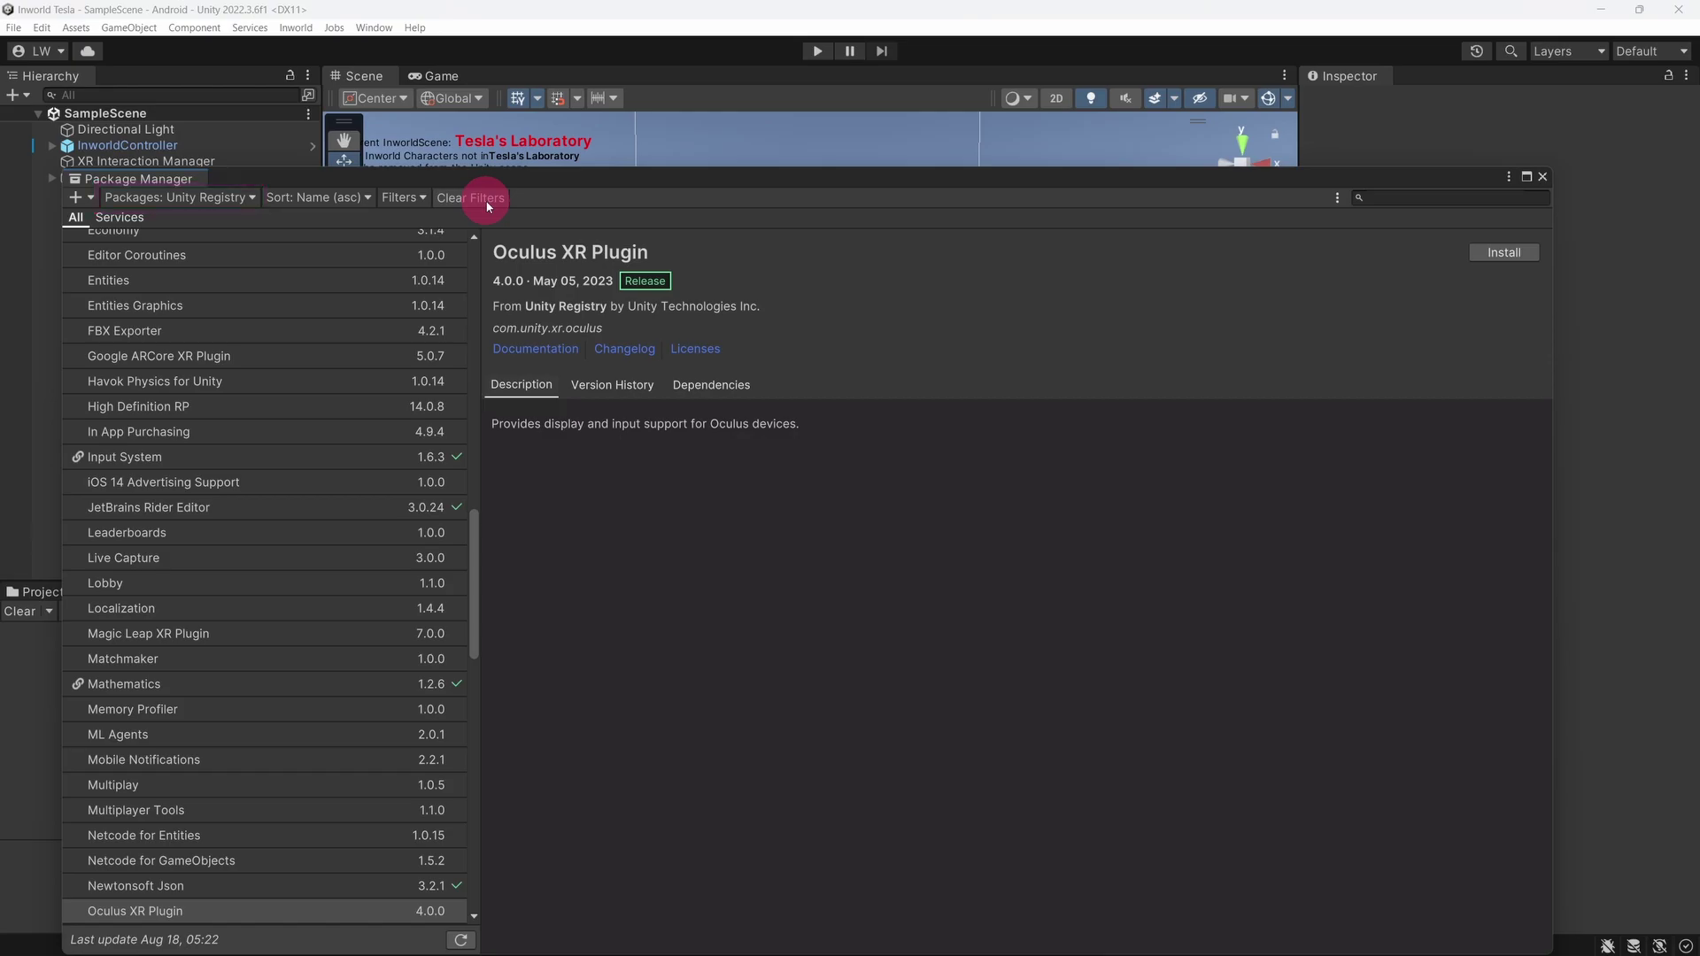
{"action": "scroll", "coordinate": [483, 559], "scroll_direction": "down", "scroll_amount": 5}
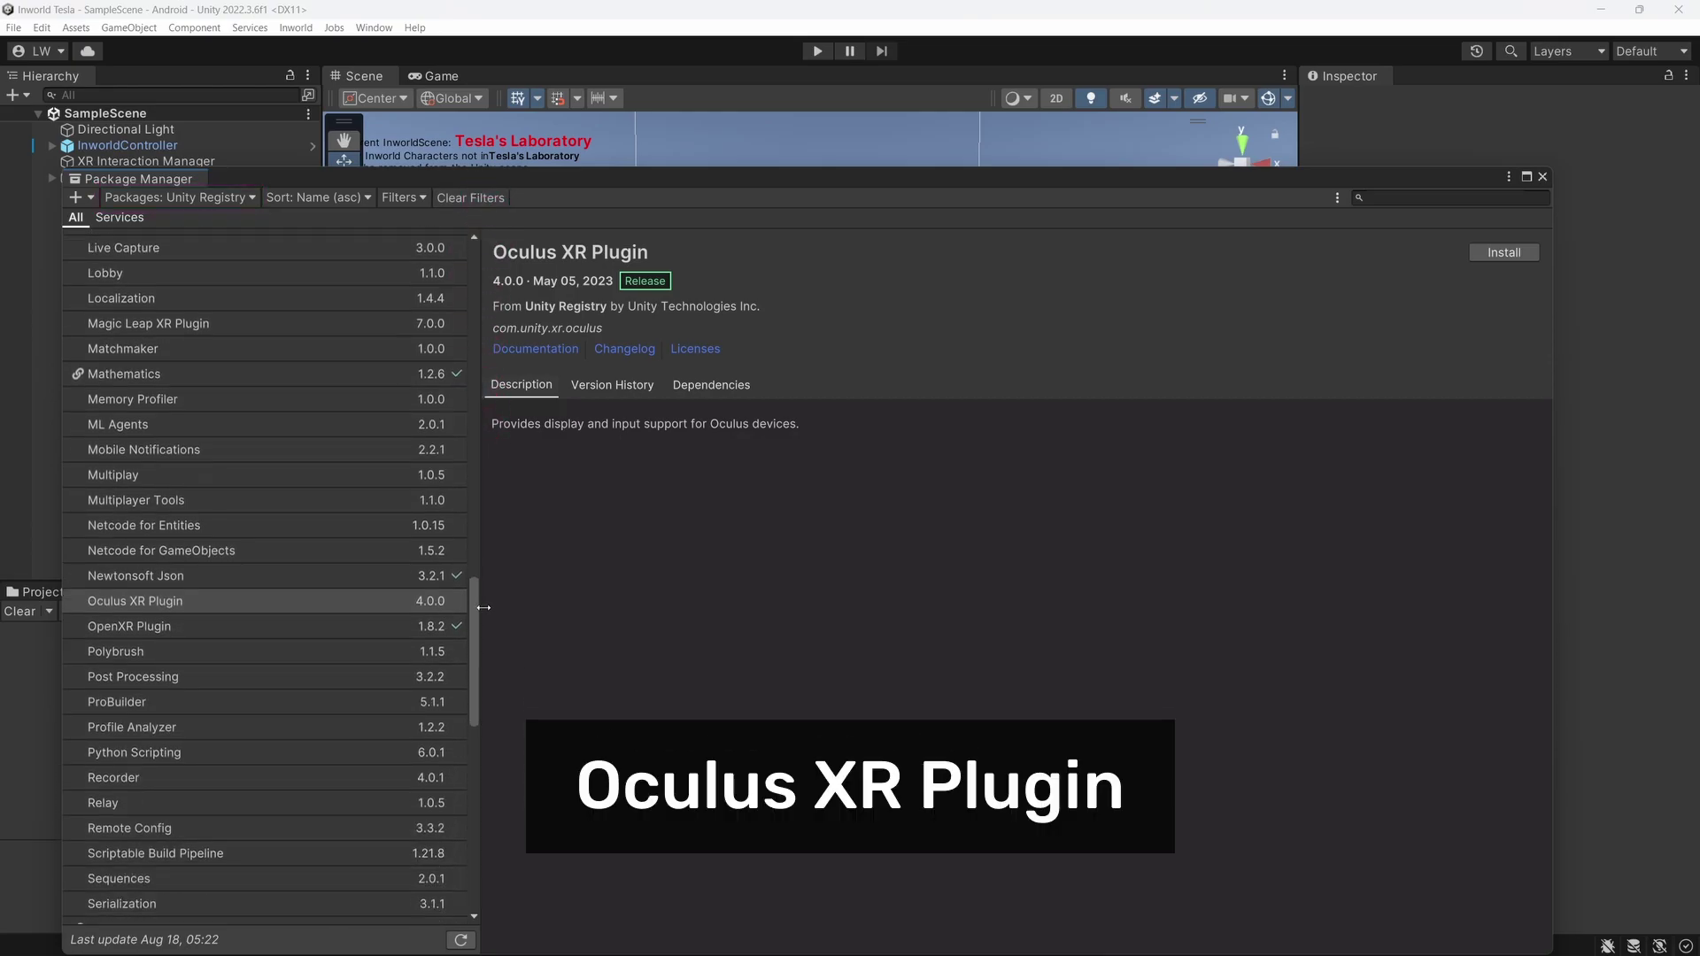
{"action": "left_click", "coordinate": [311, 605]}
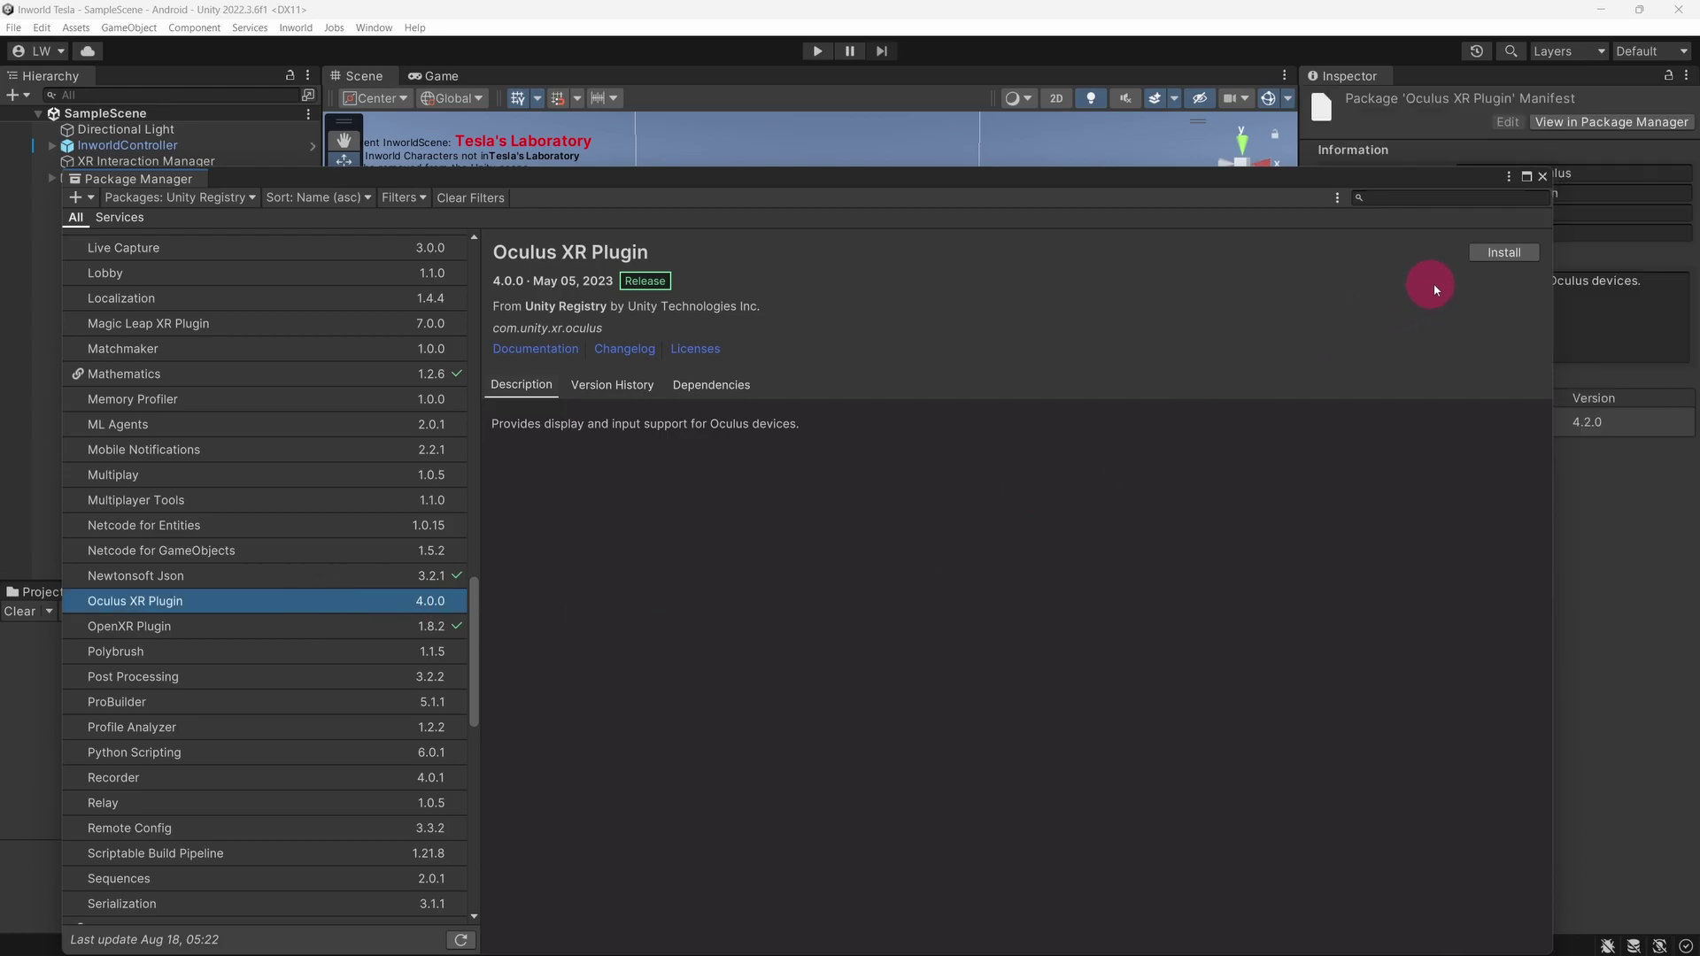
{"action": "left_click", "coordinate": [1499, 261]}
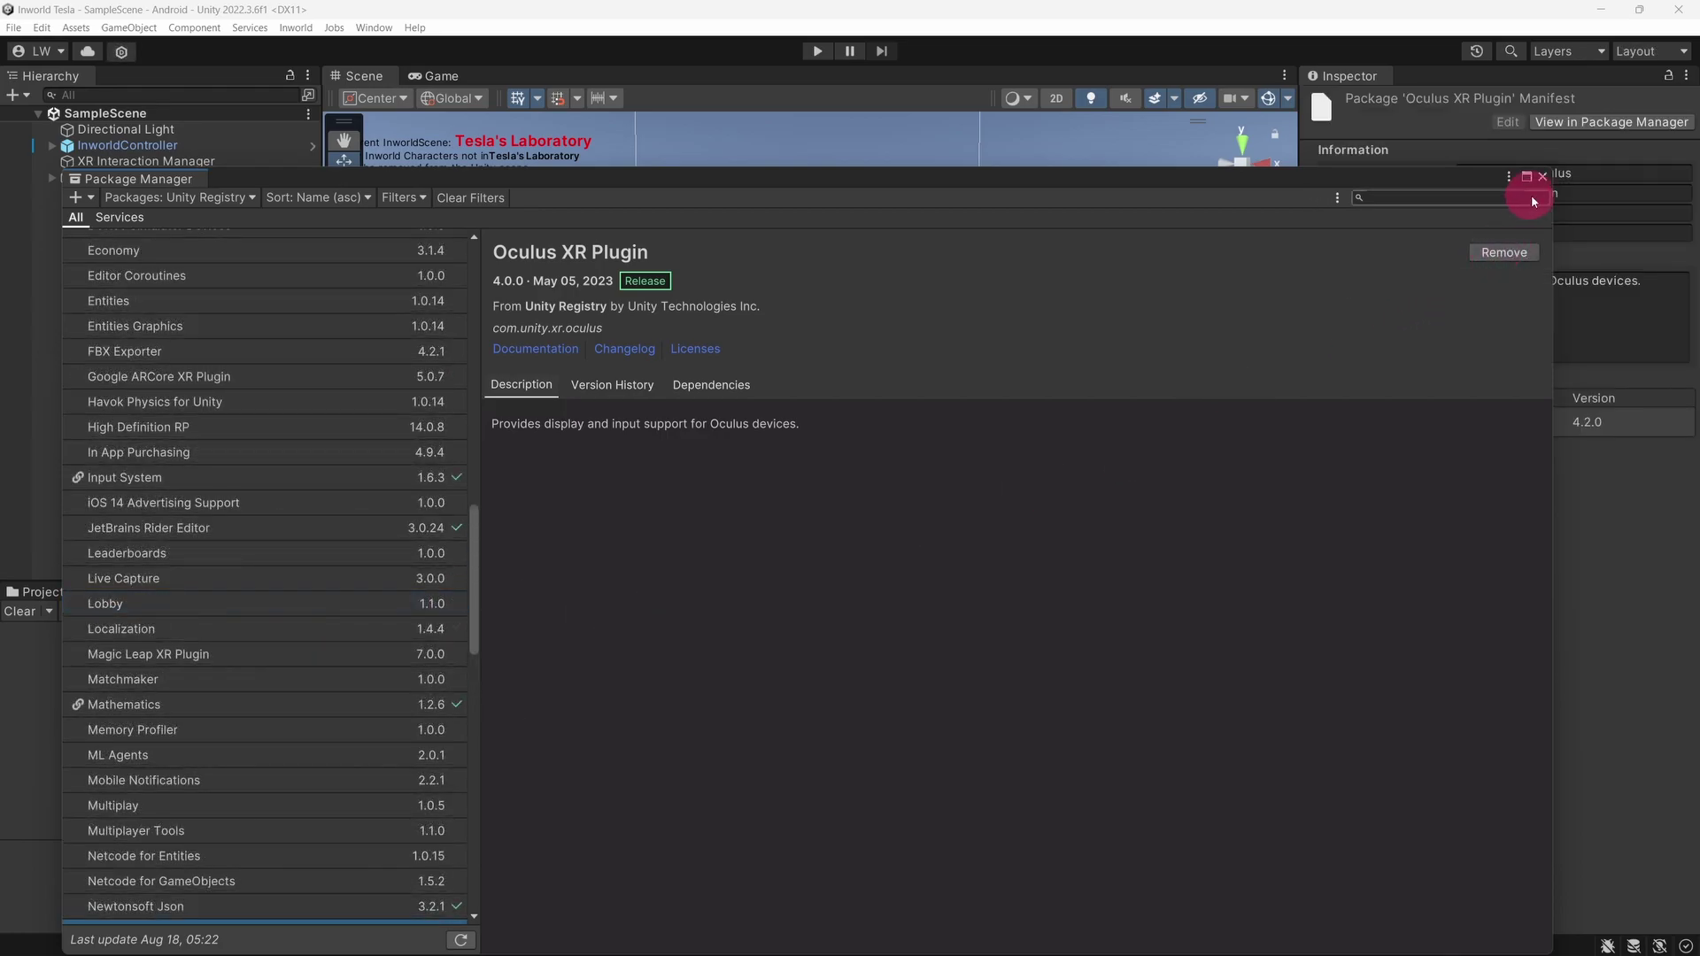
{"action": "left_click", "coordinate": [1543, 177]}
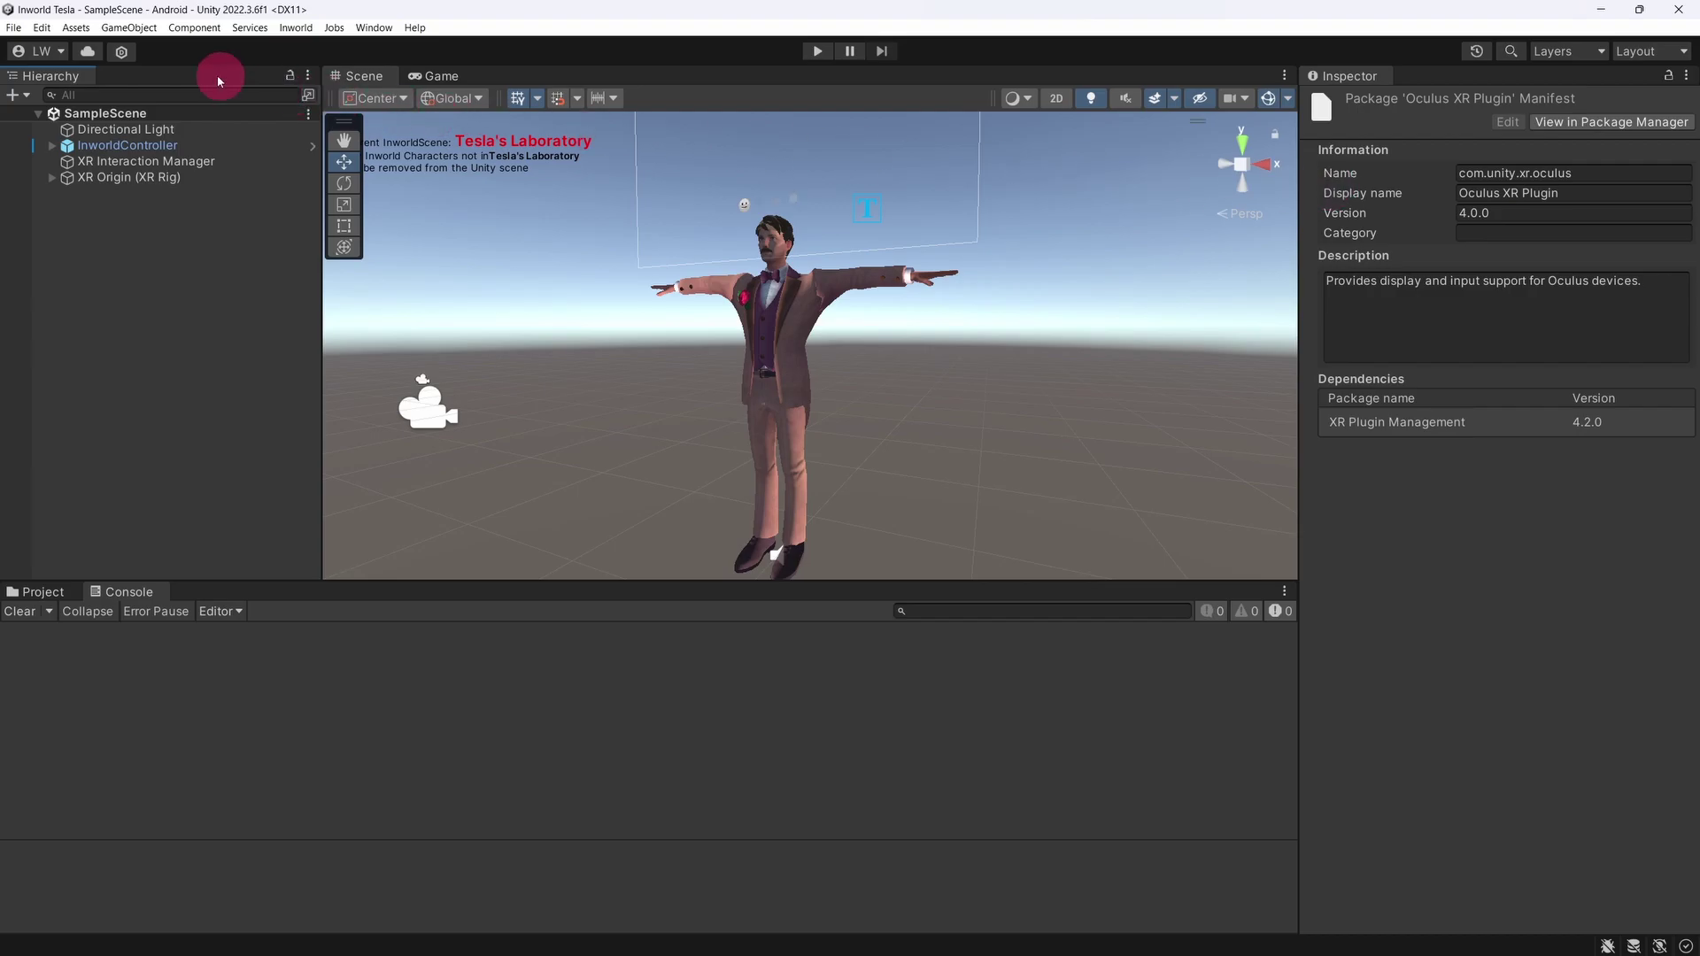
On the desktop tab of XR Plug-in Management, replace OpenXR with Oculus
{"action": "left_click", "coordinate": [43, 29]}
{"action": "left_click", "coordinate": [170, 544]}
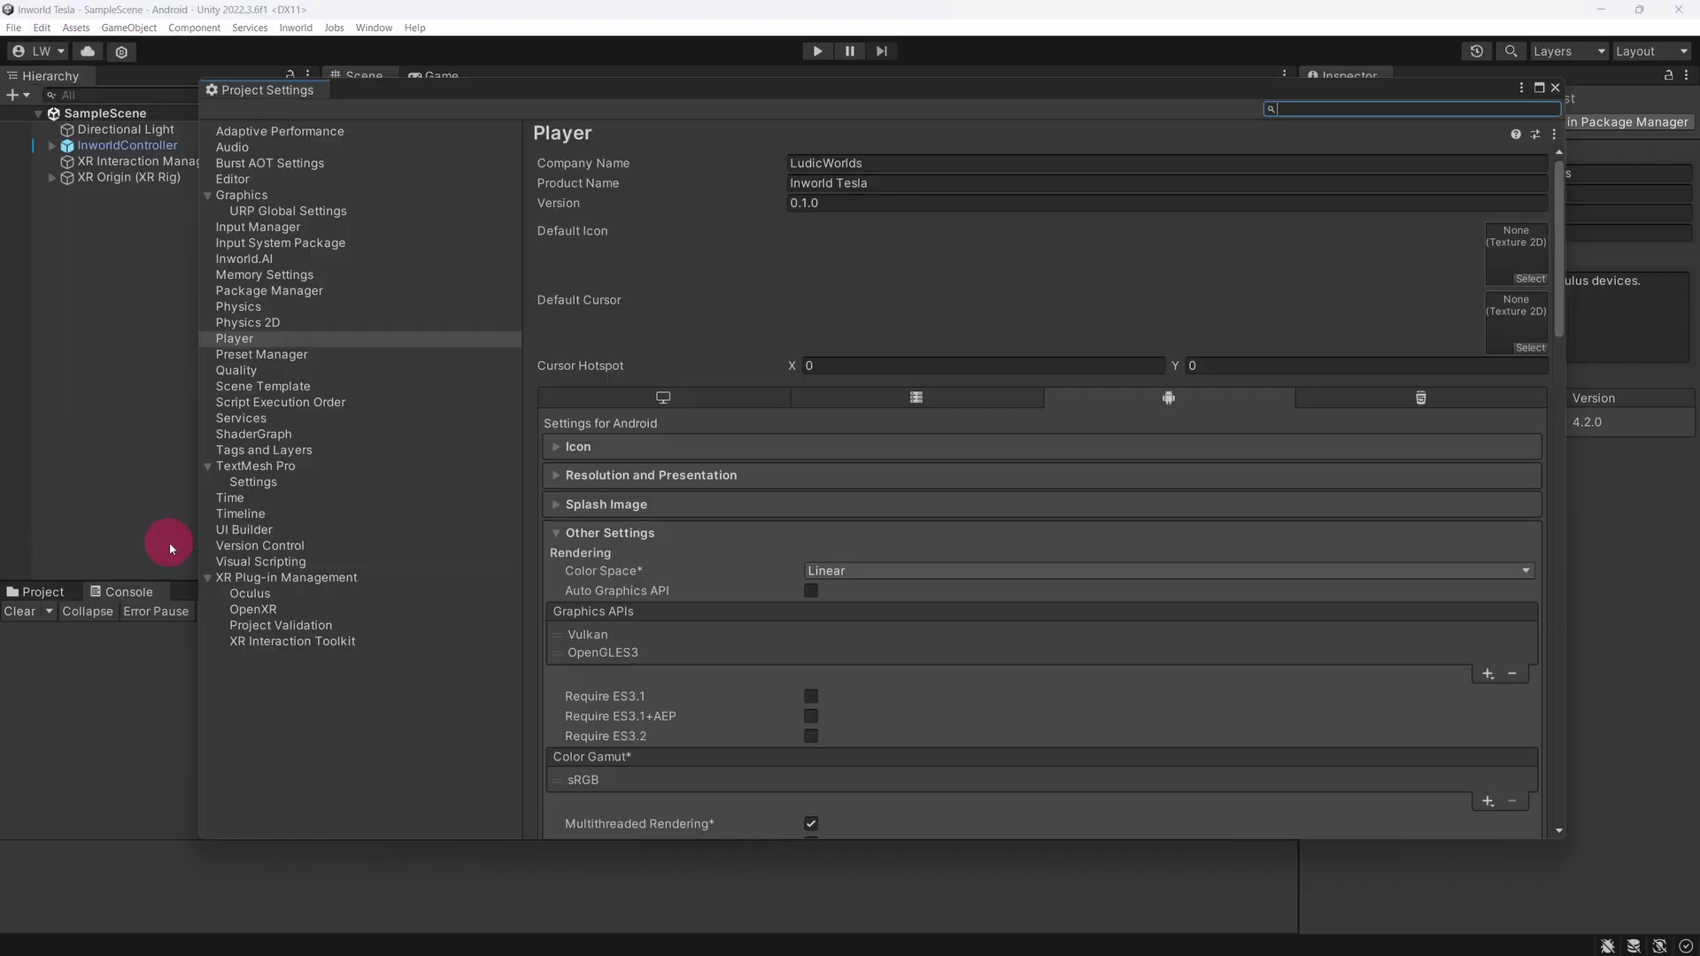
{"action": "left_click", "coordinate": [308, 579]}
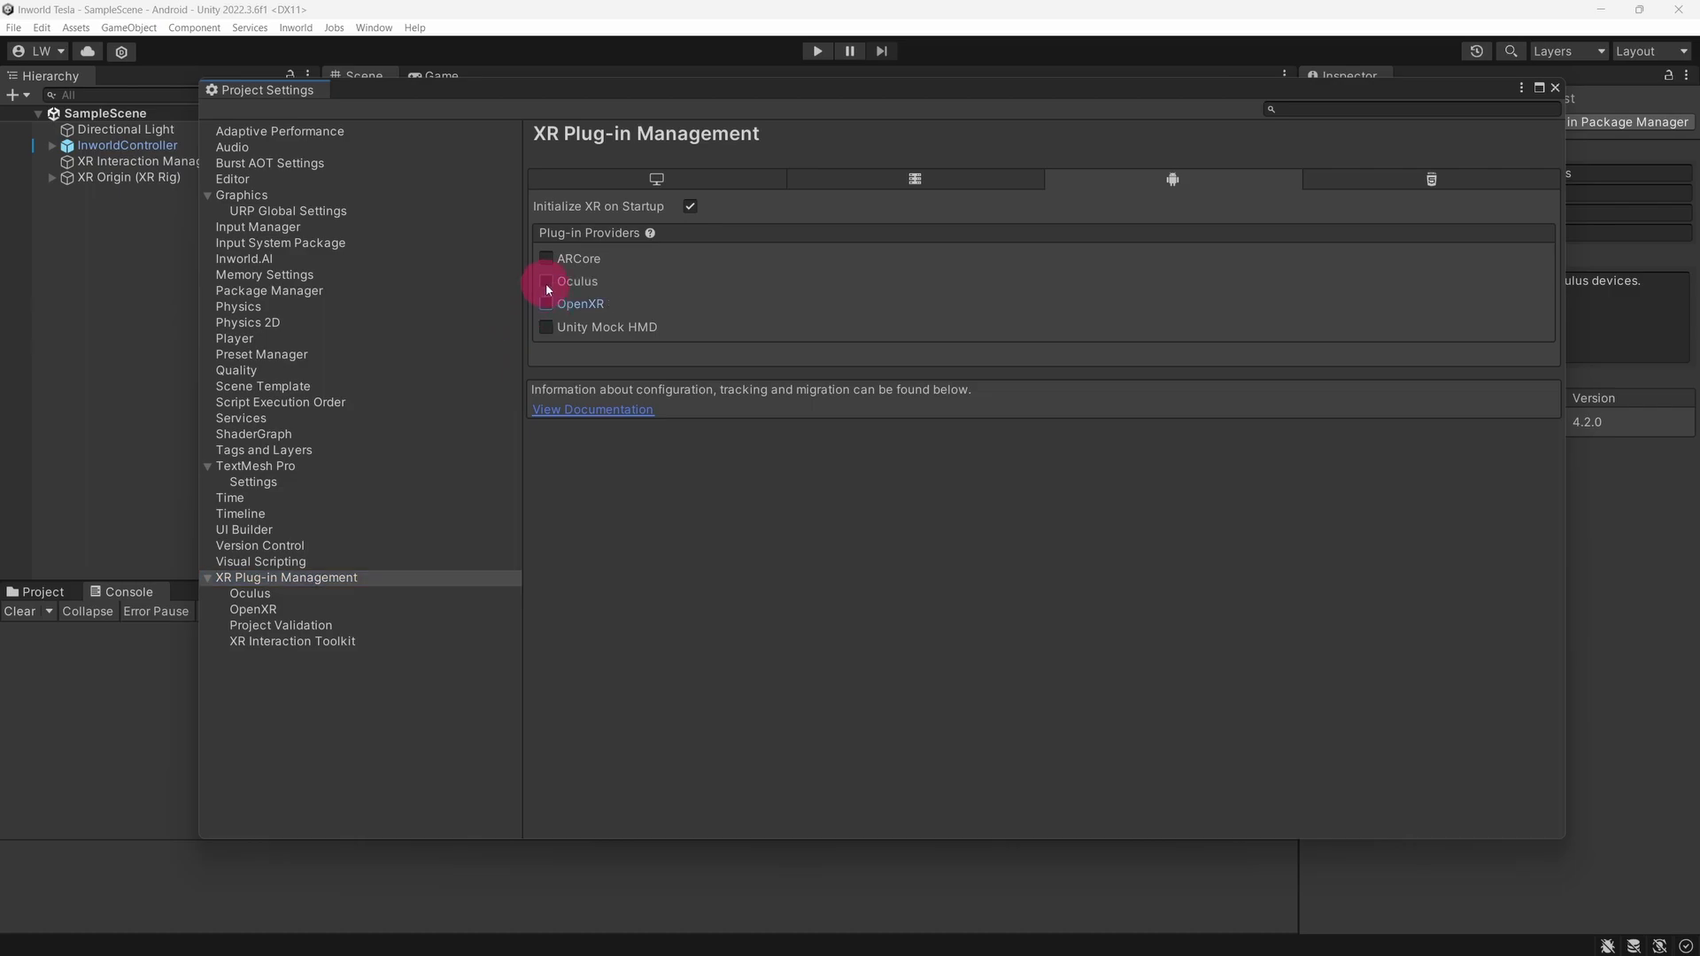
{"action": "left_click", "coordinate": [693, 180]}
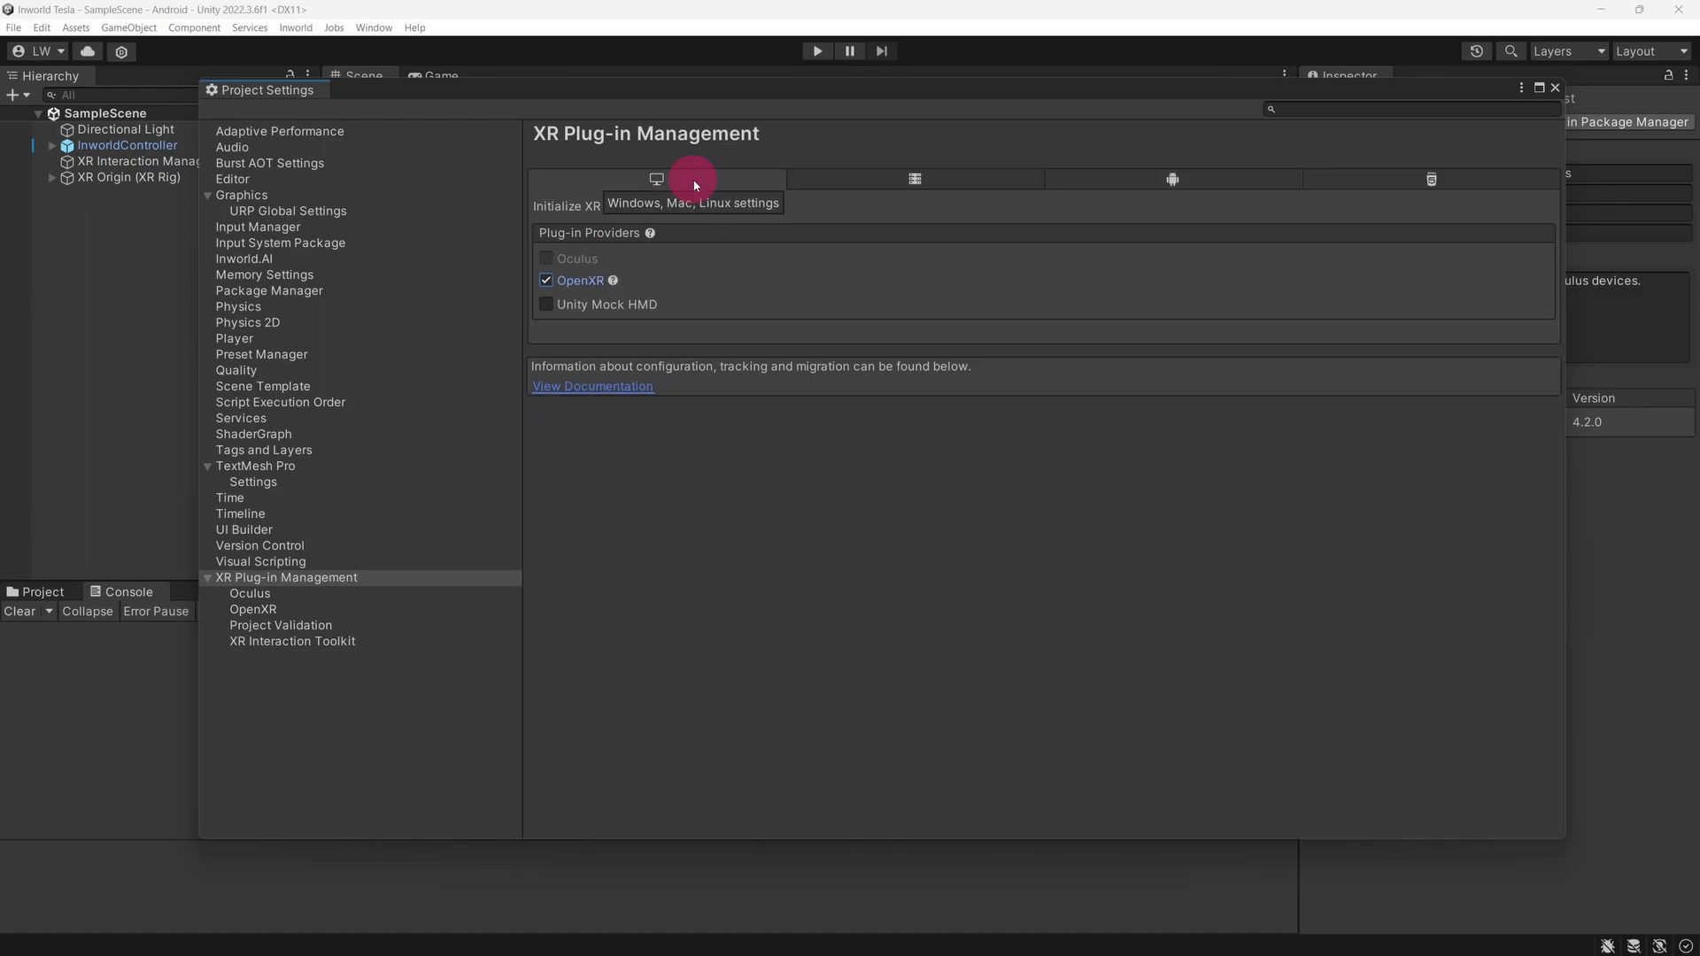
{"action": "left_click", "coordinate": [545, 282]}
{"action": "left_click", "coordinate": [546, 259]}
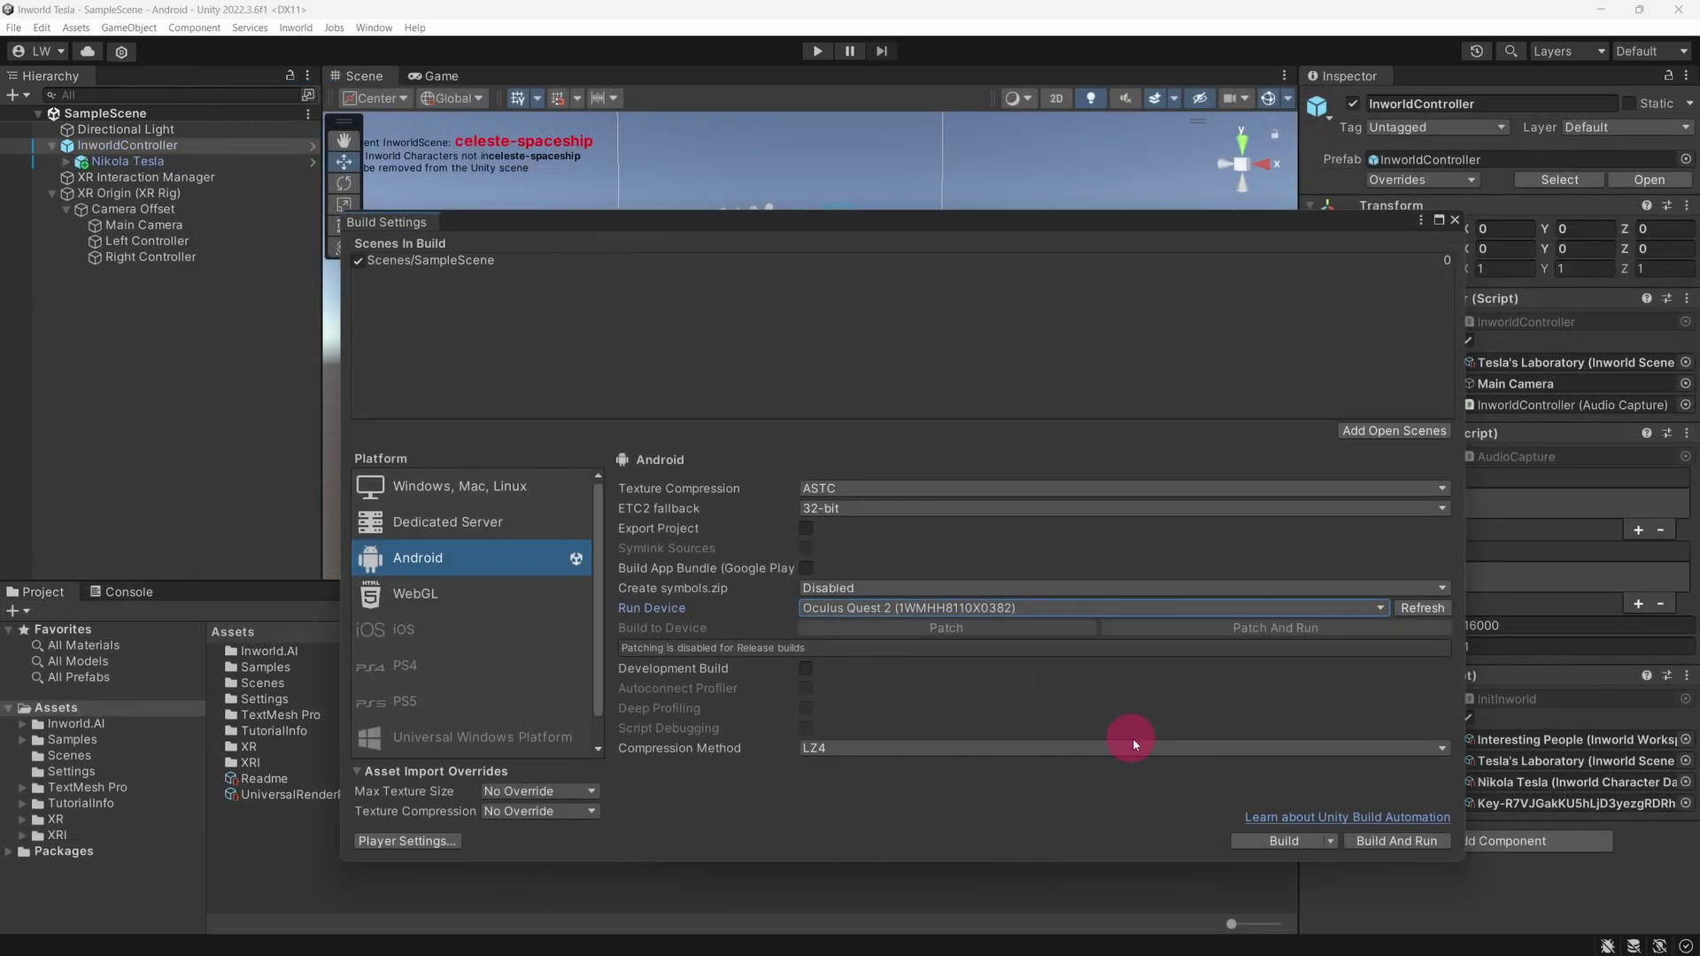
Build and run the Android app on the Oculus Quest 2 from Build Settings
{"action": "left_click", "coordinate": [1412, 842]}
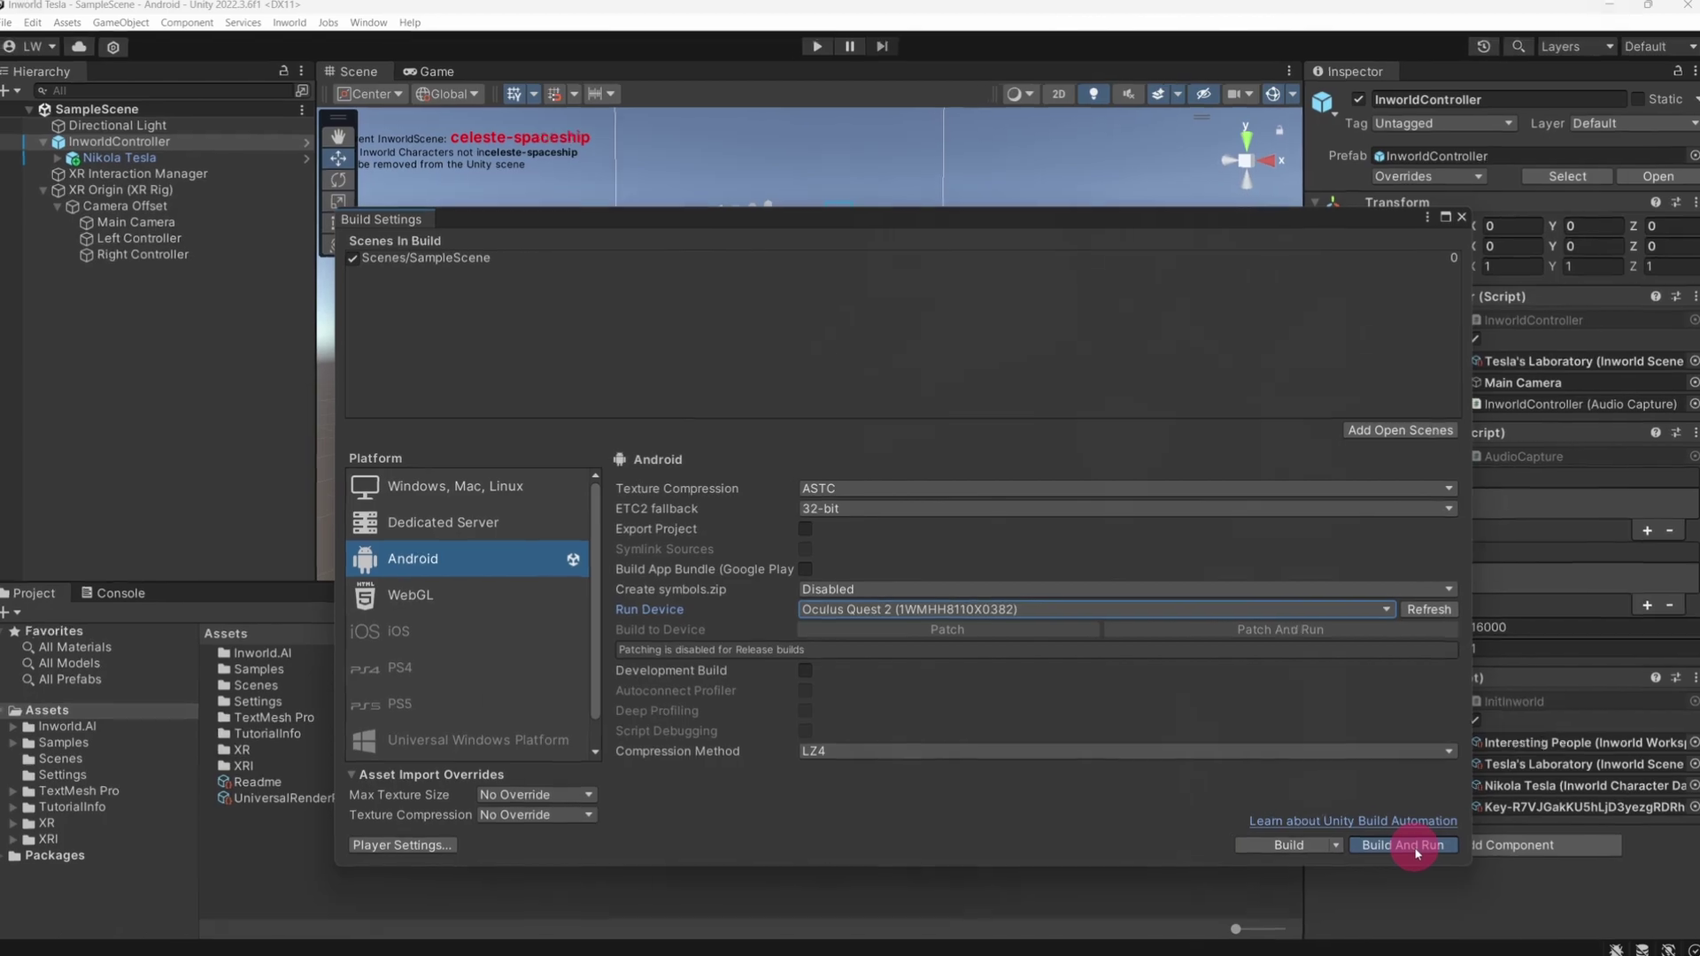